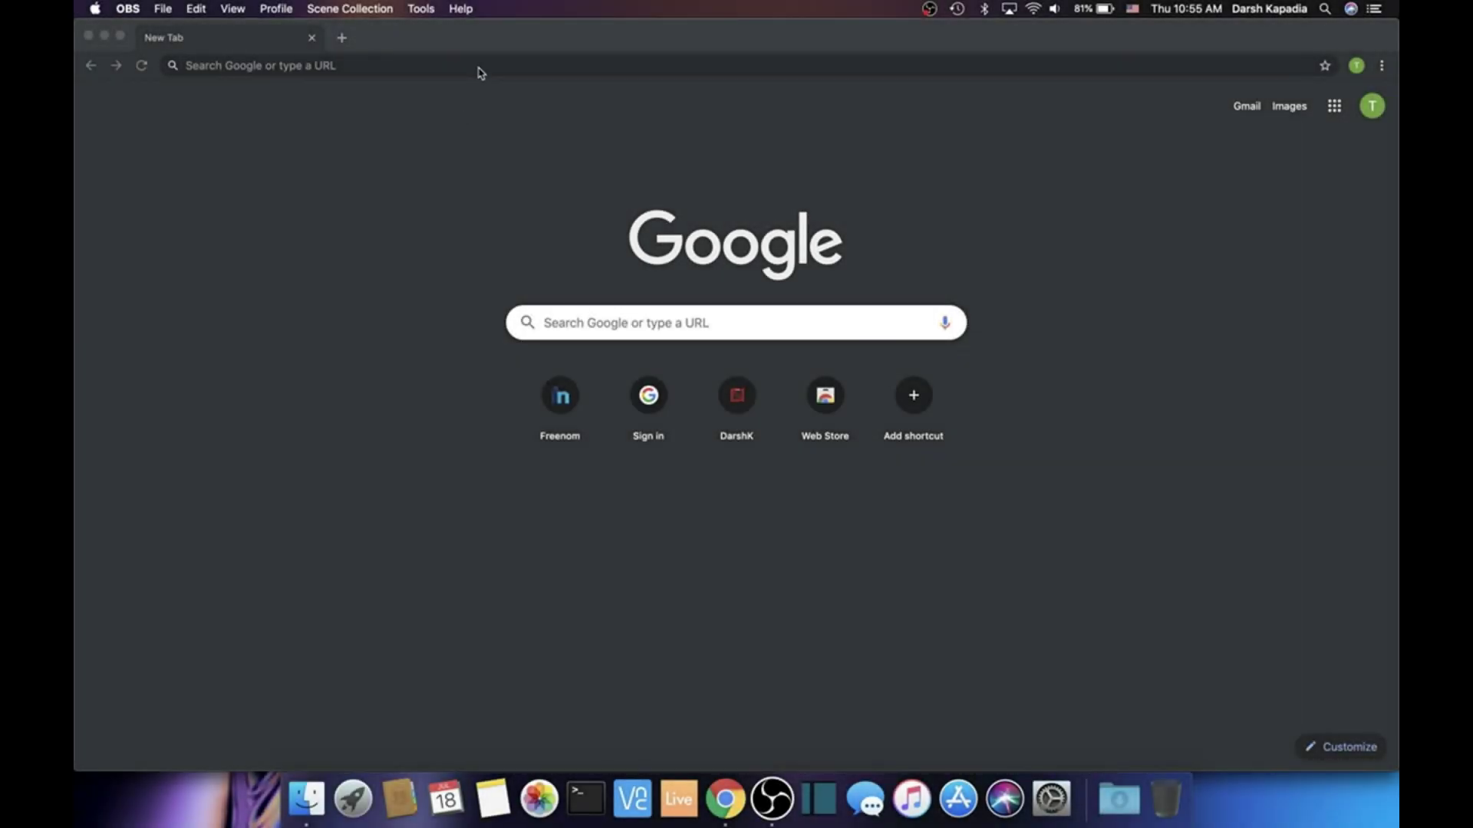
Go to darshk.tk in Chrome
left_click(479, 67)
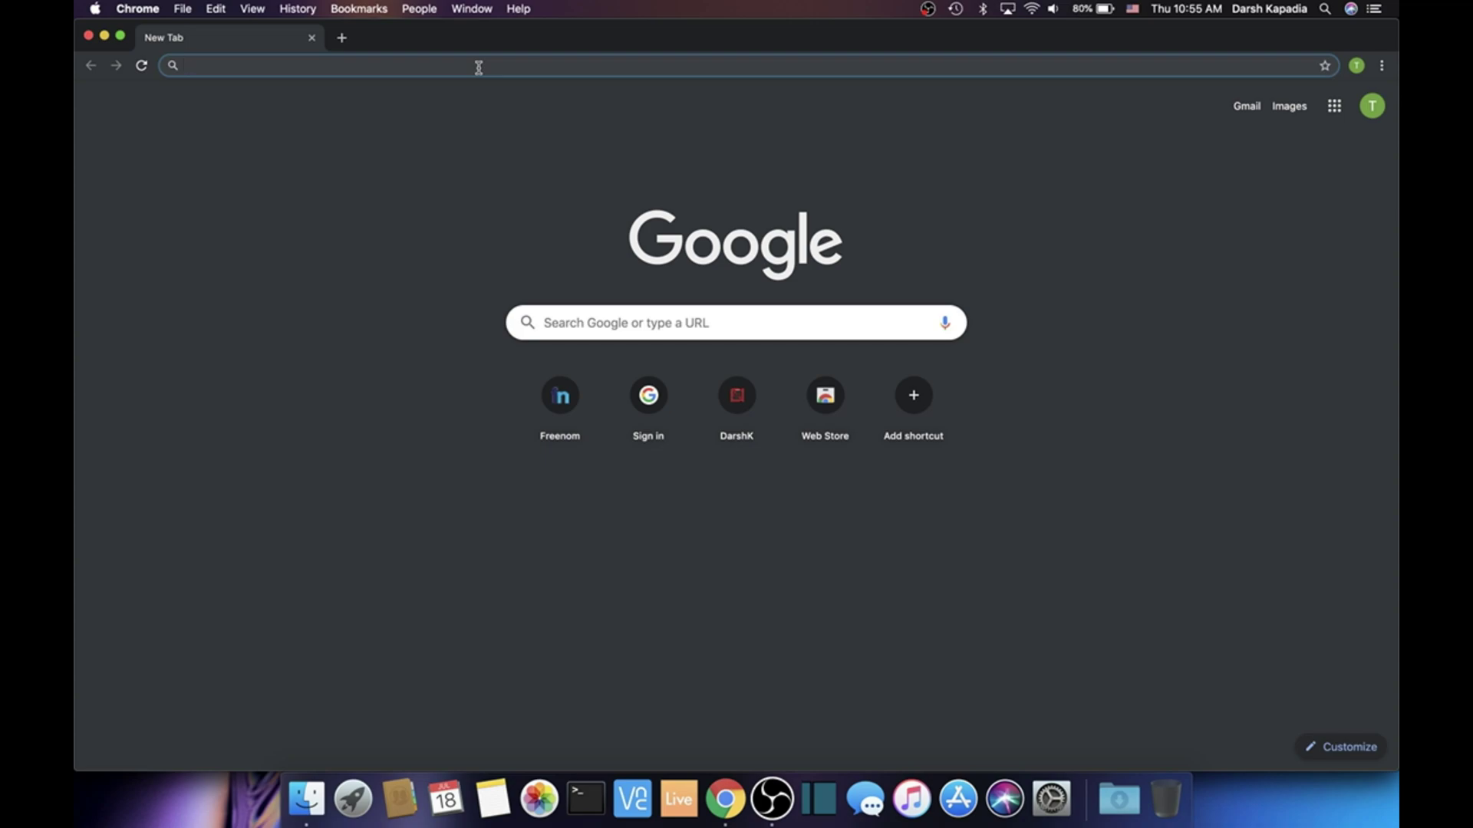
type("darshk.tk")
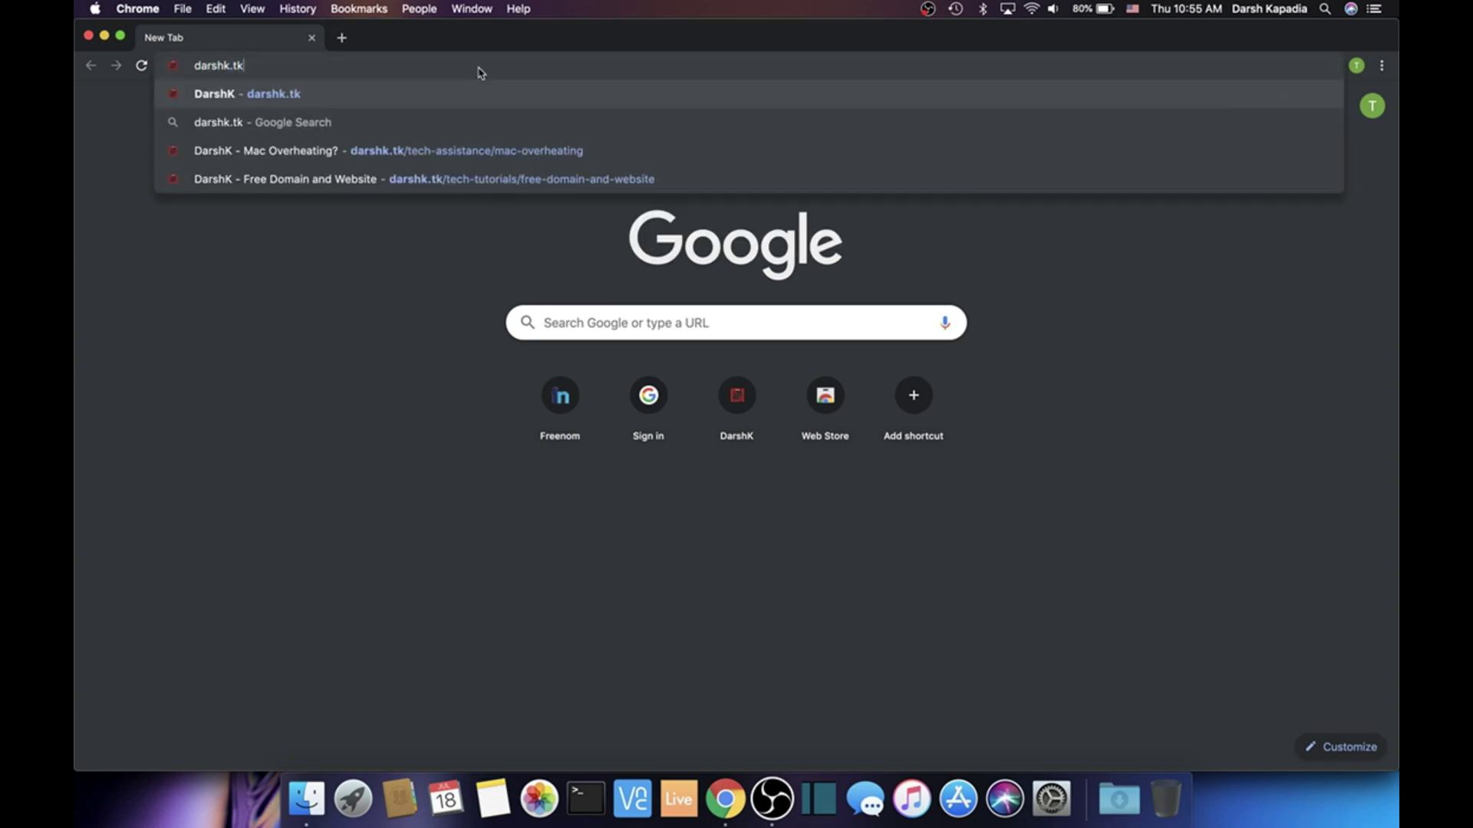
key("Return")
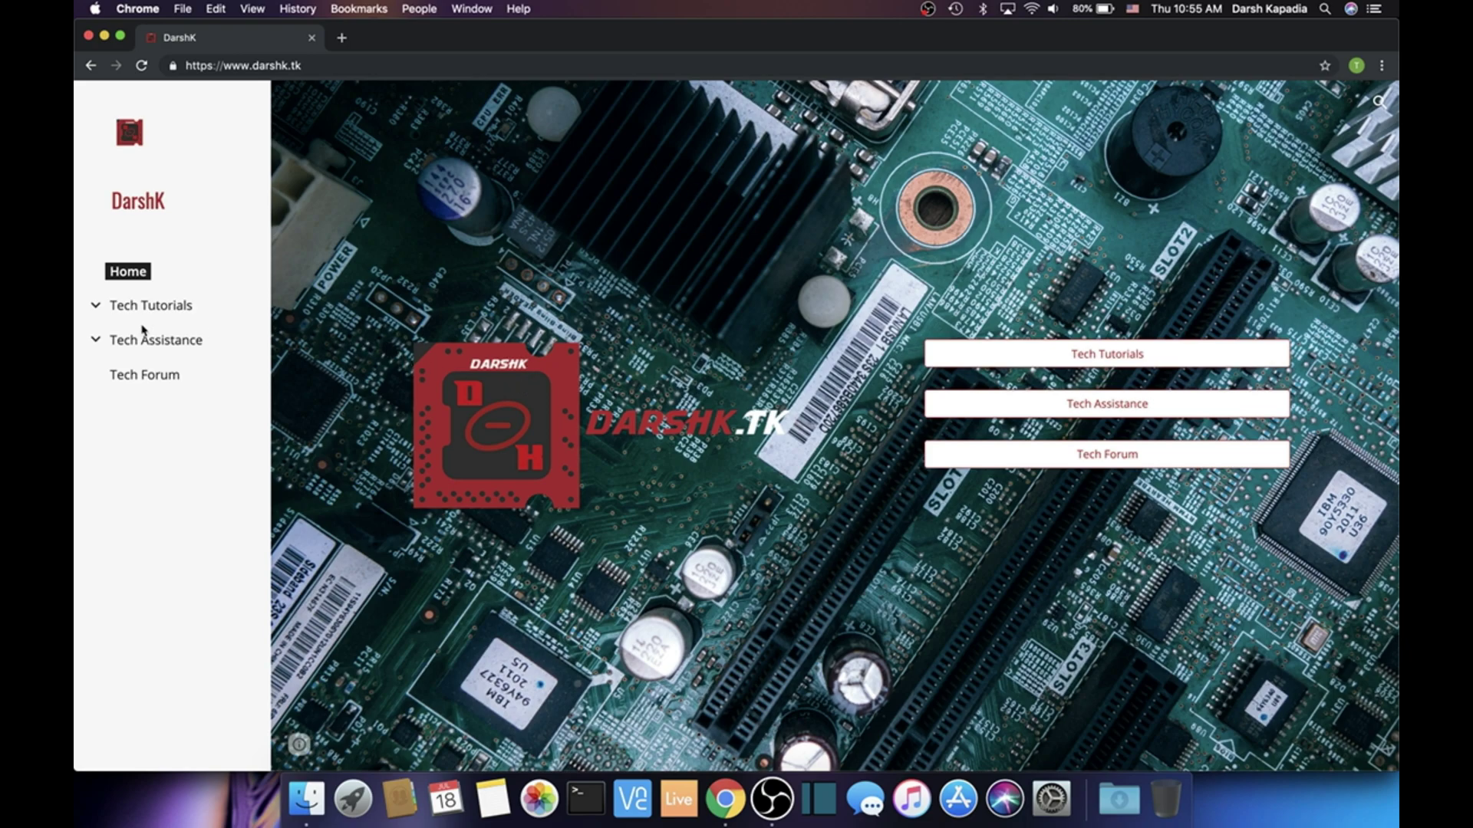
Expand the Tech Tutorials and Tech Assistance sections and open the Tech Tutorials page
left_click(97, 307)
left_click(96, 579)
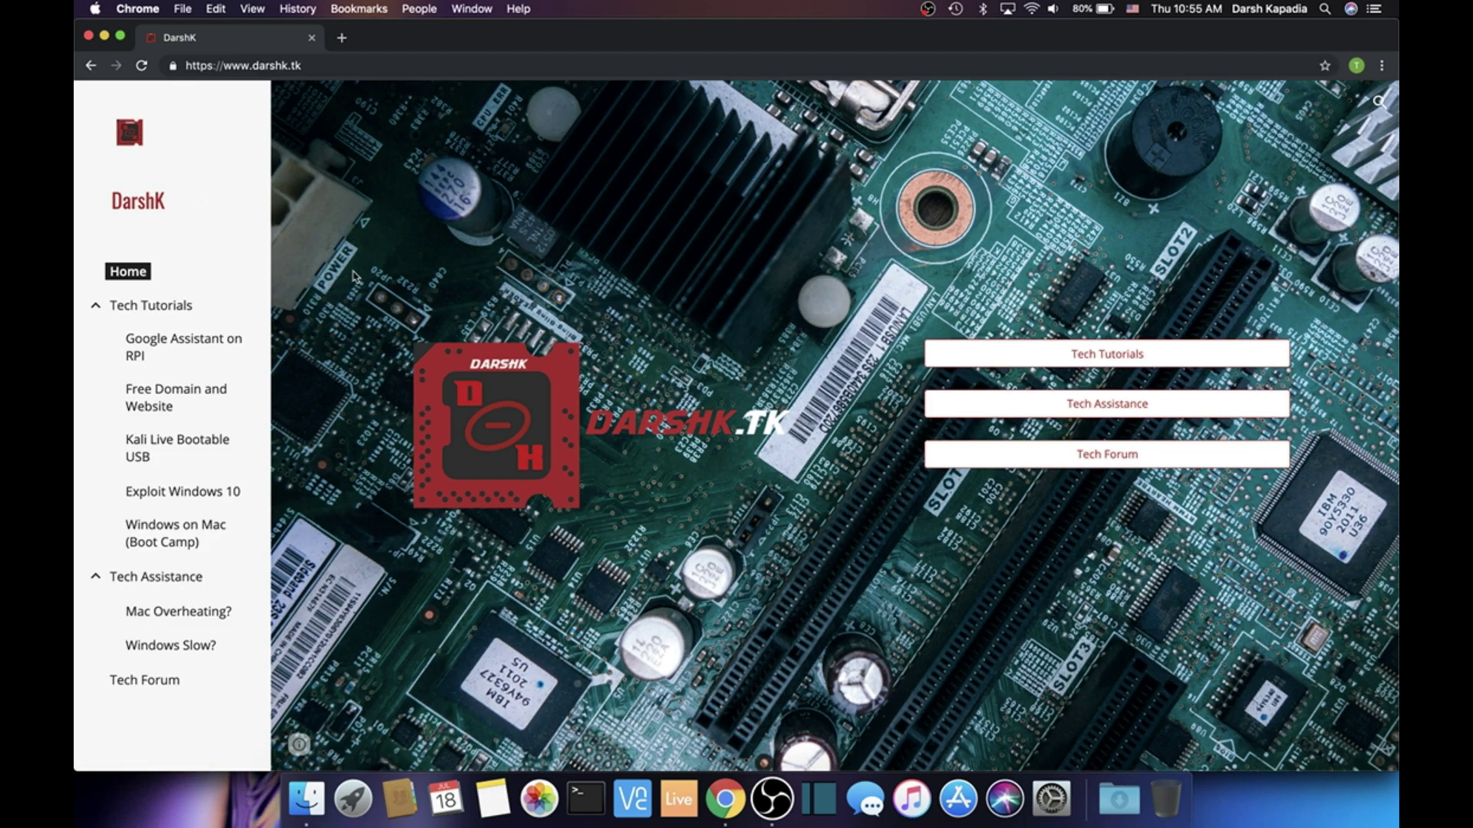
left_click(962, 366)
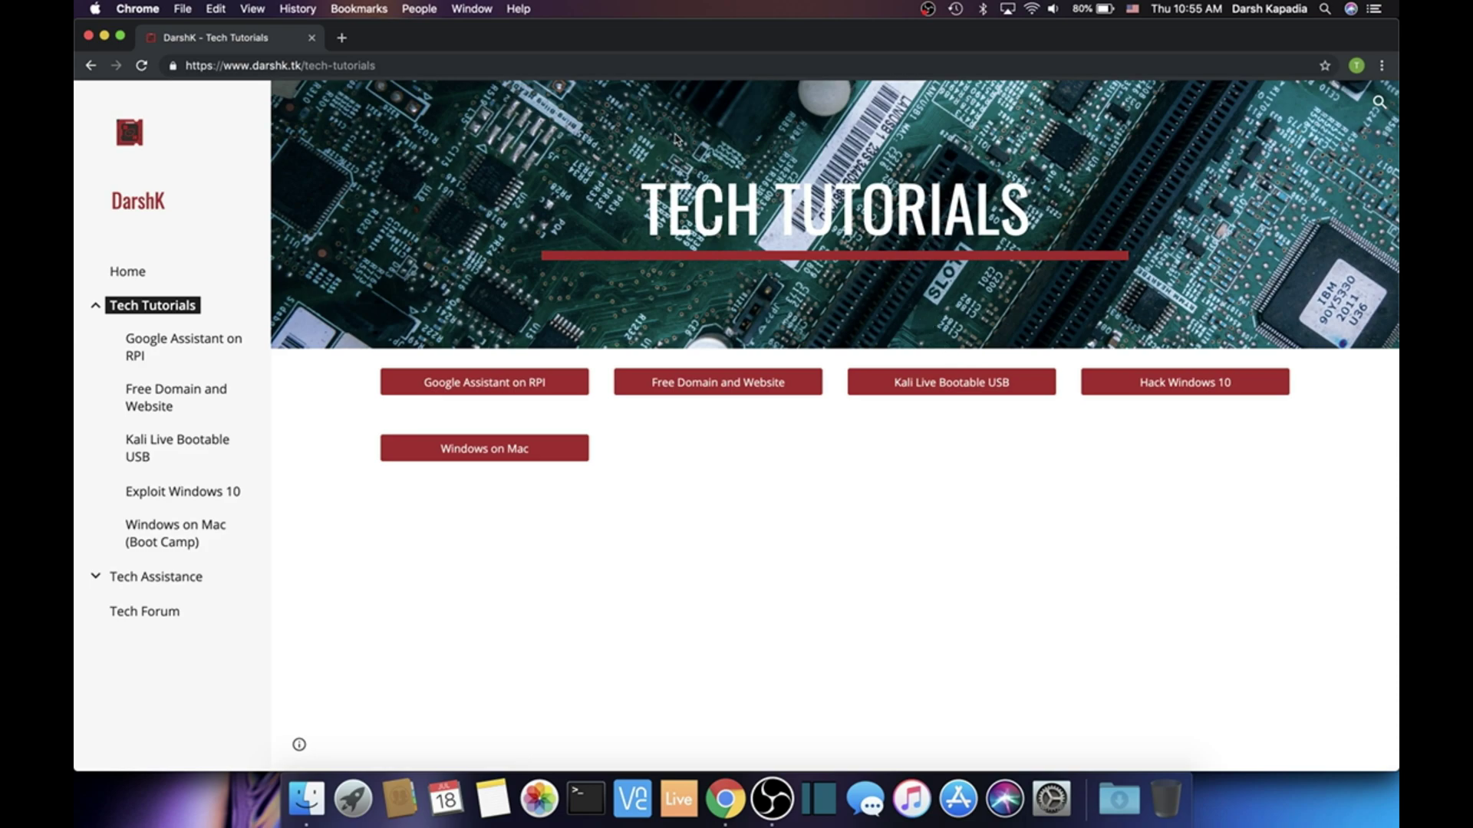
left_click(568, 65)
On freenom.com, check that youchoose.tk is available and proceed to checkout
type("freenom.com")
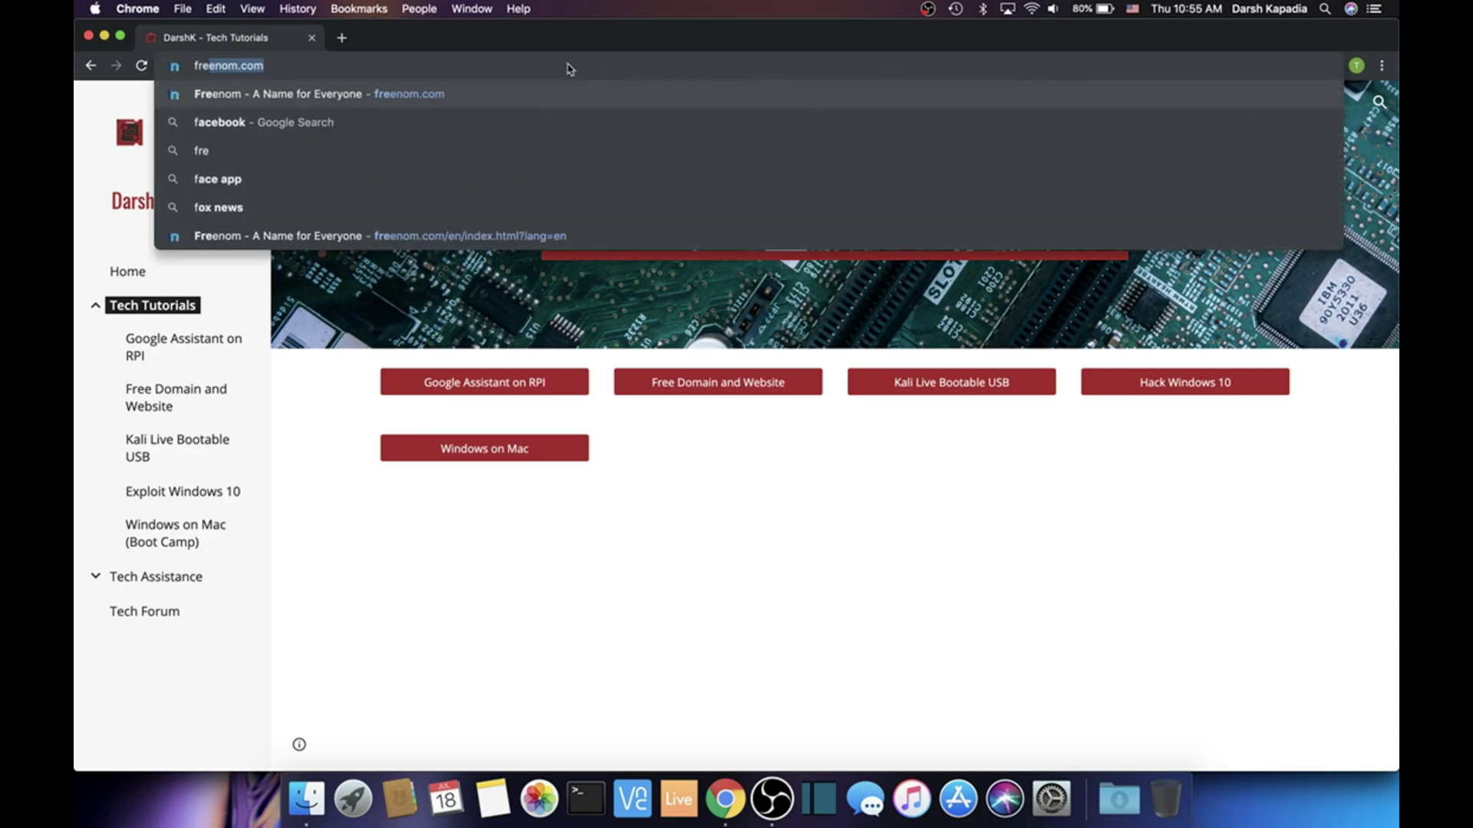
key("Return")
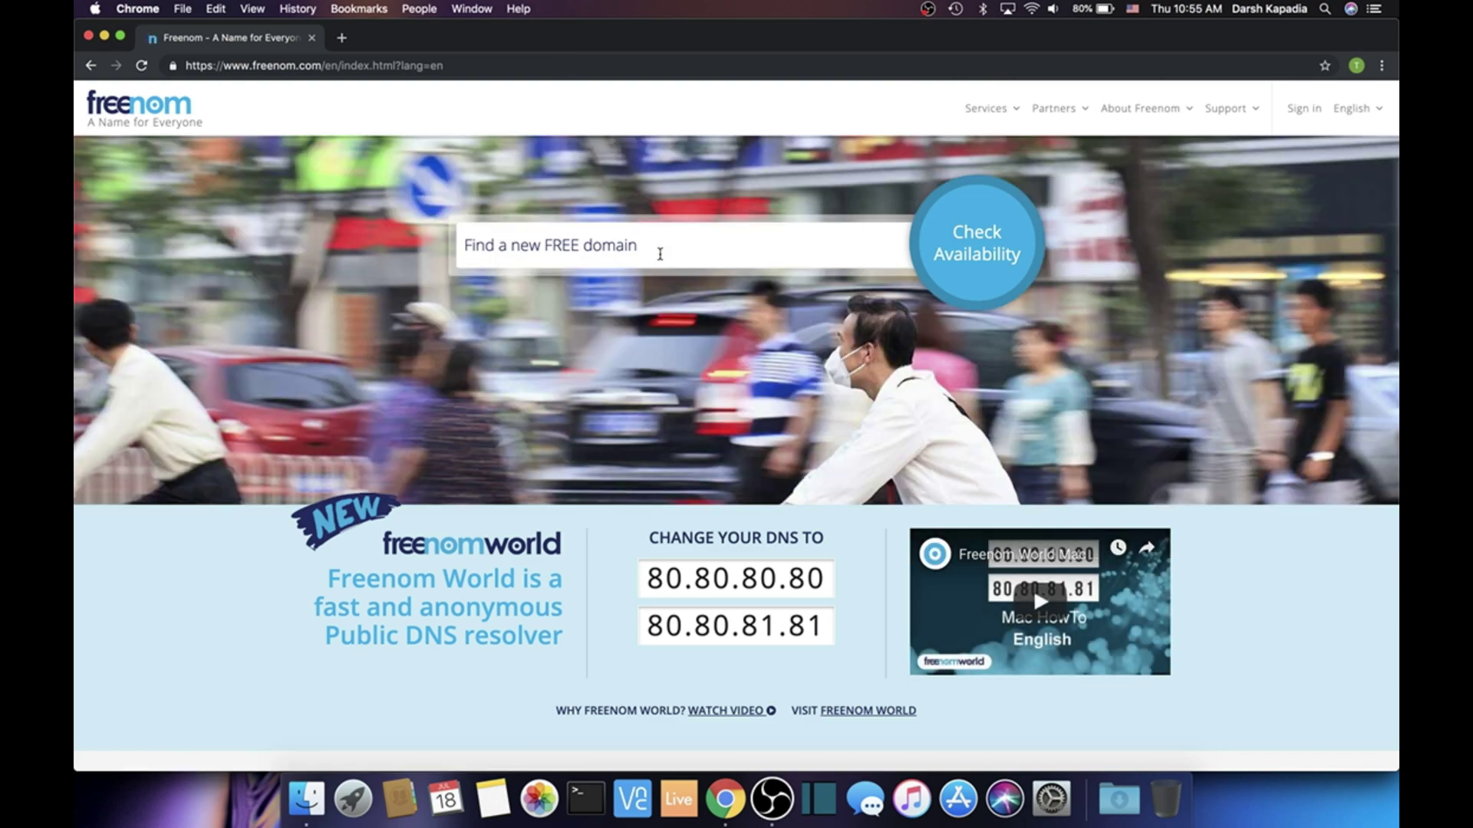
left_click(660, 254)
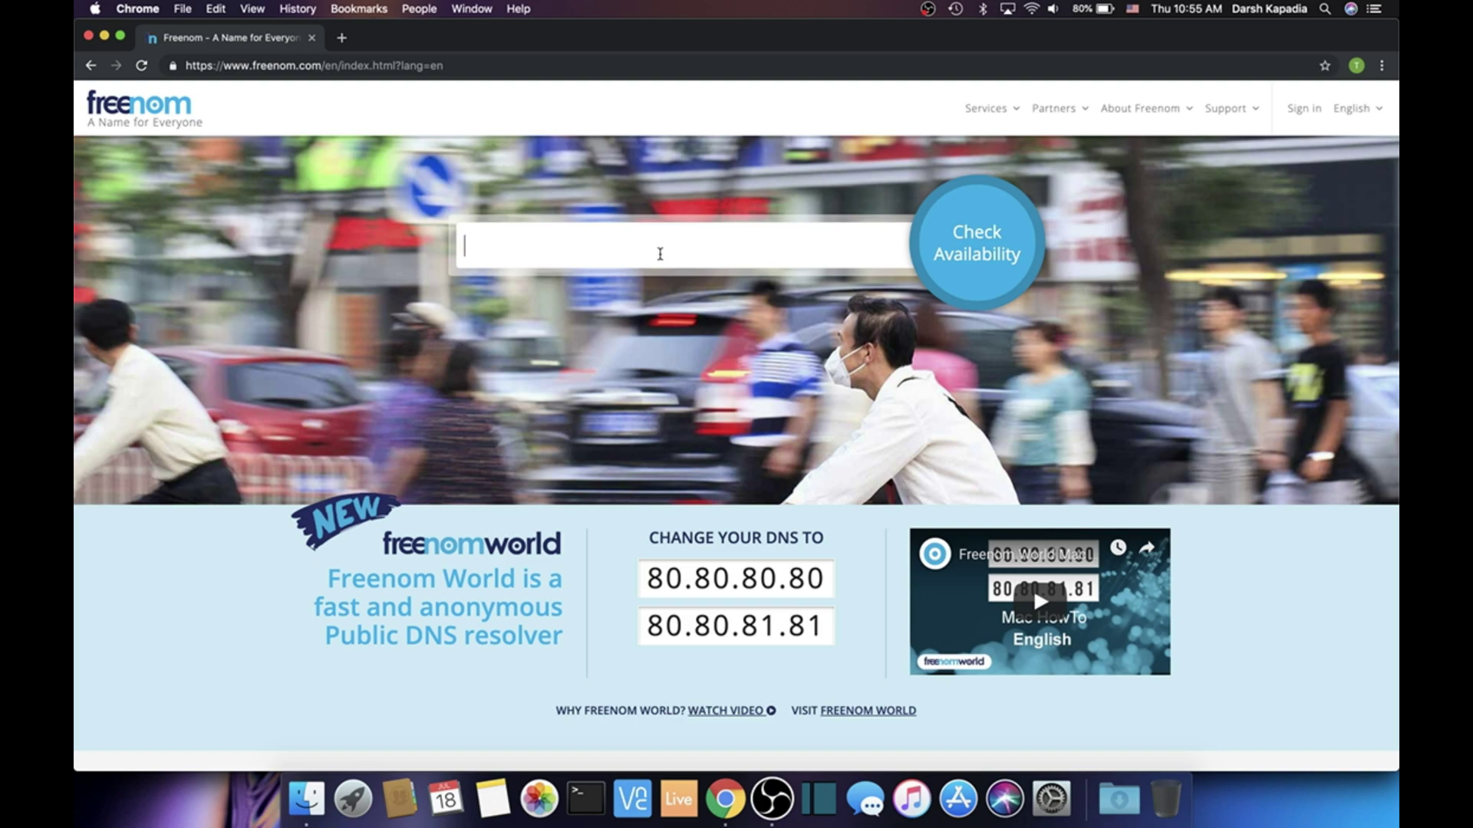
type("youchoose.tk")
left_click(990, 245)
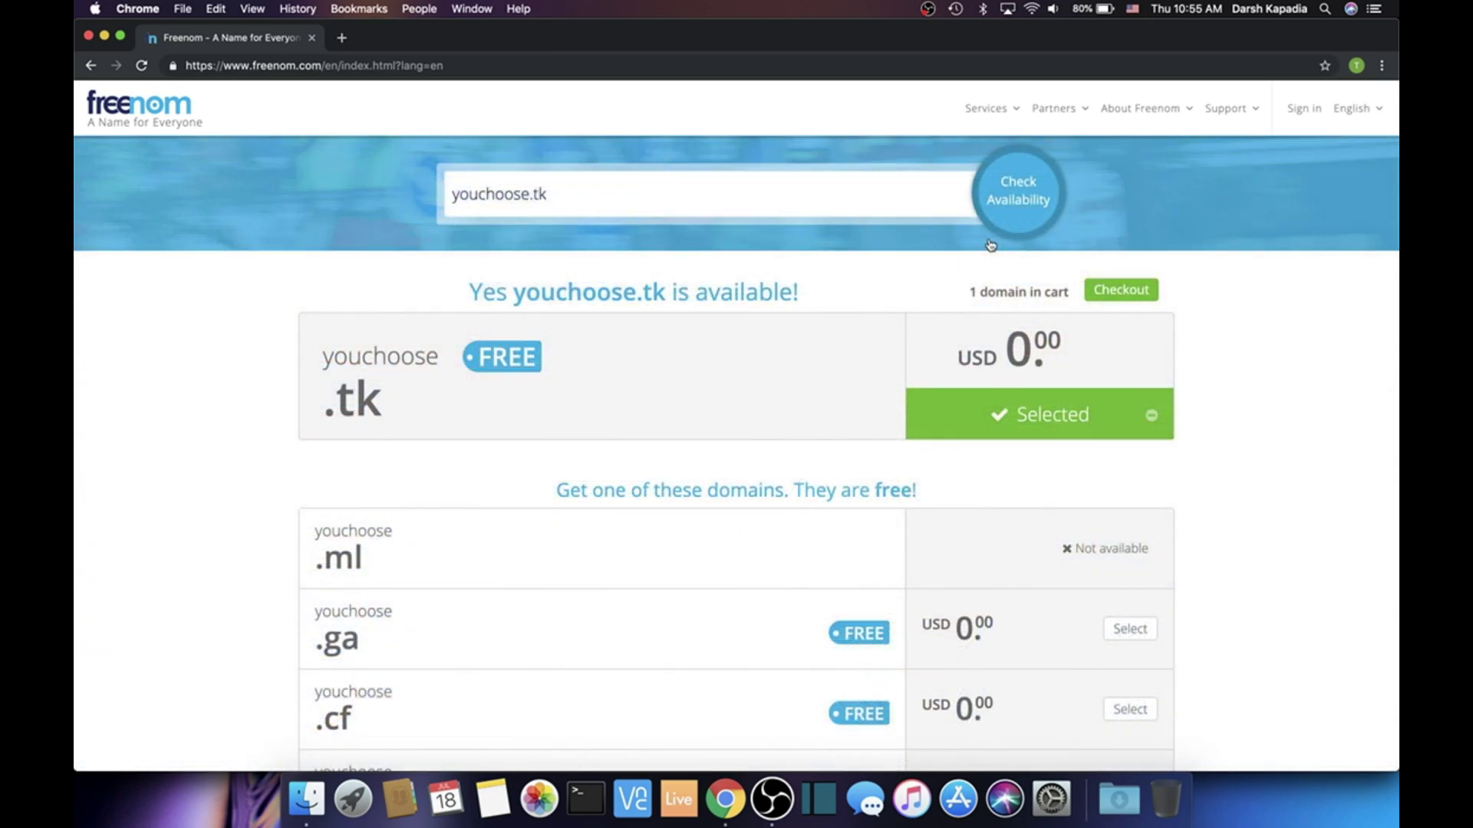
left_click(1121, 290)
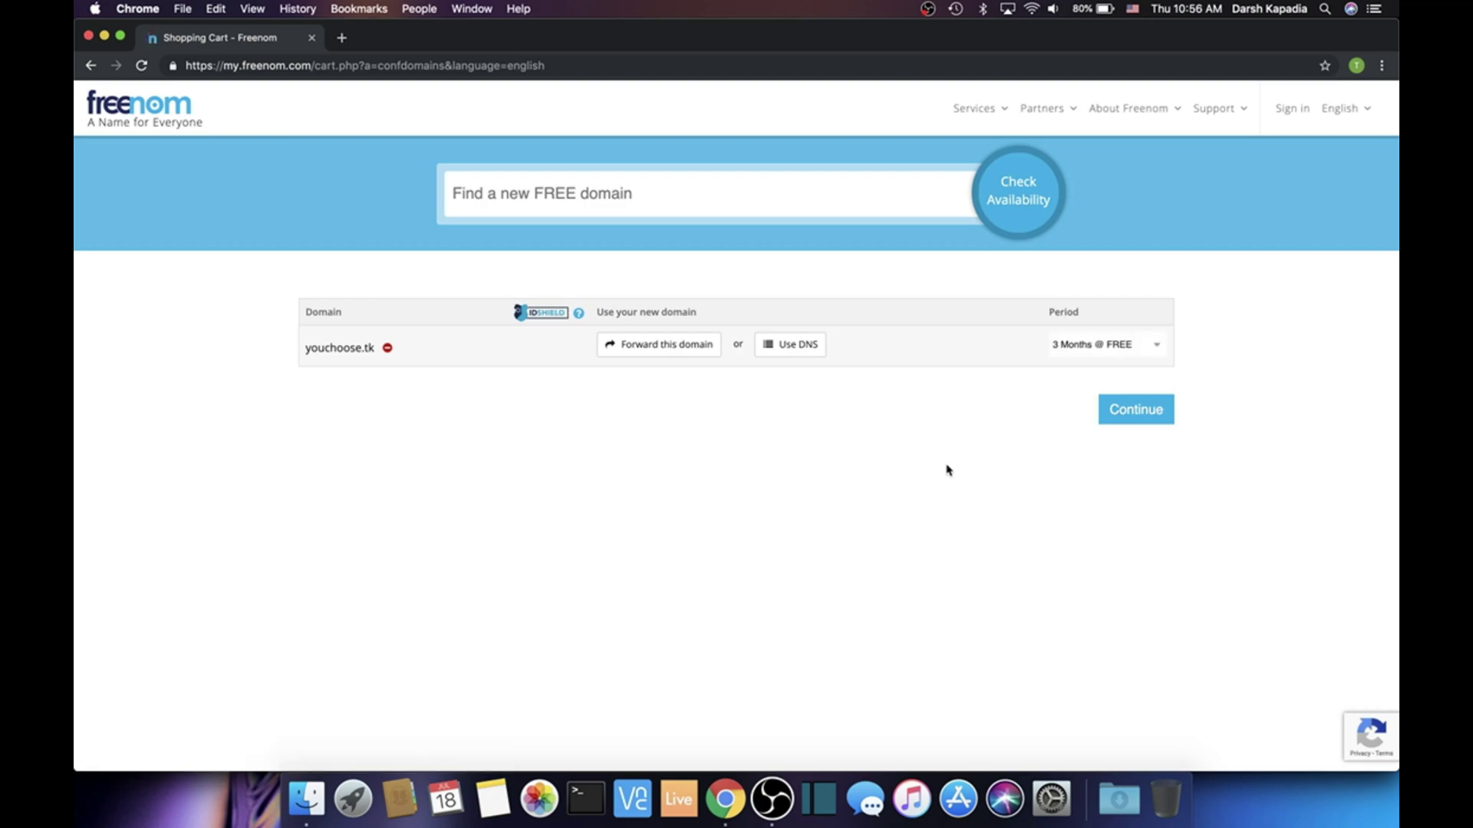
Choose the 12 Months @ FREE period for youchoose.tk and continue
left_click(1085, 355)
left_click(1092, 465)
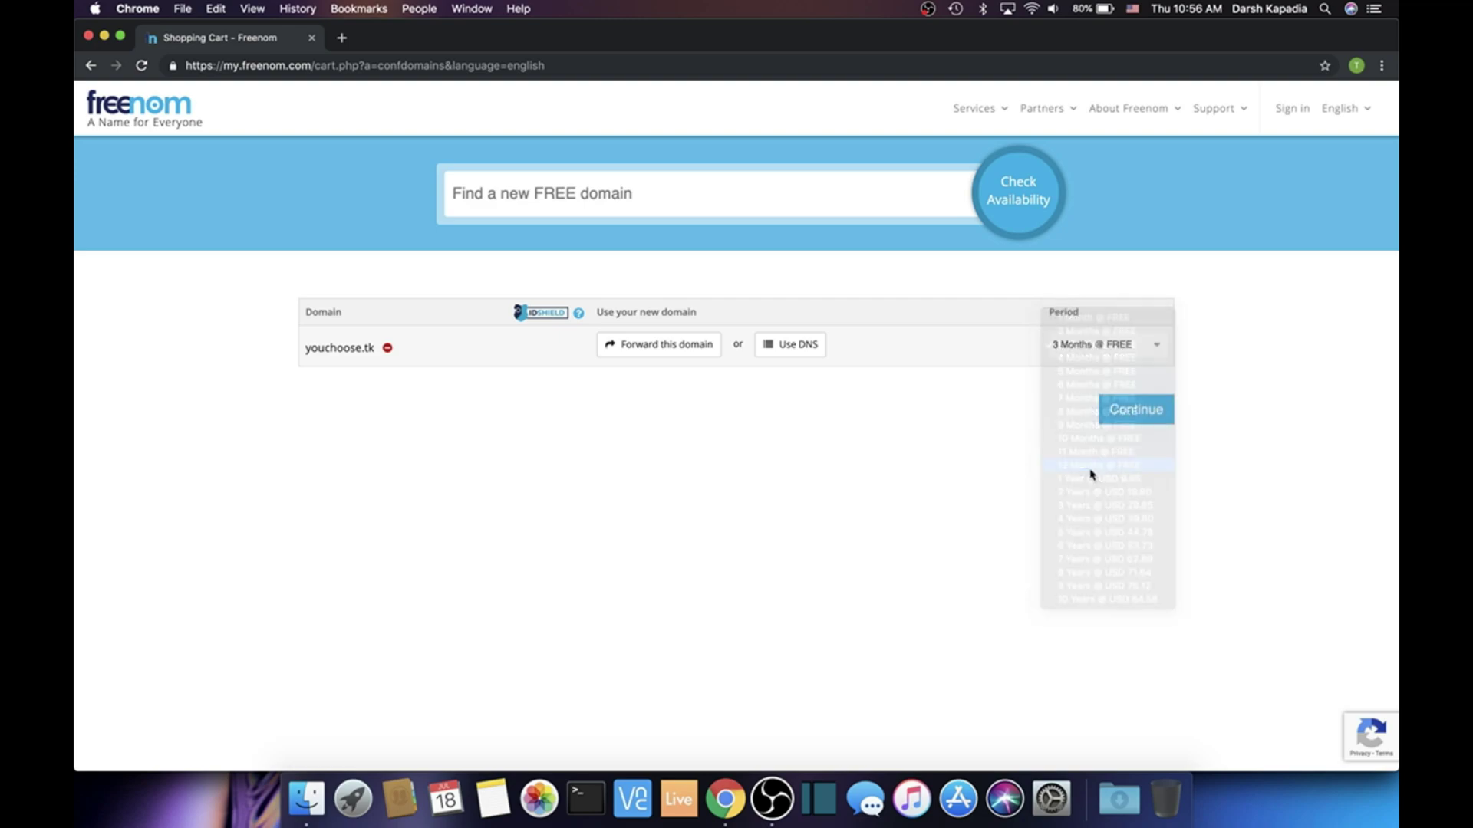
left_click(1107, 422)
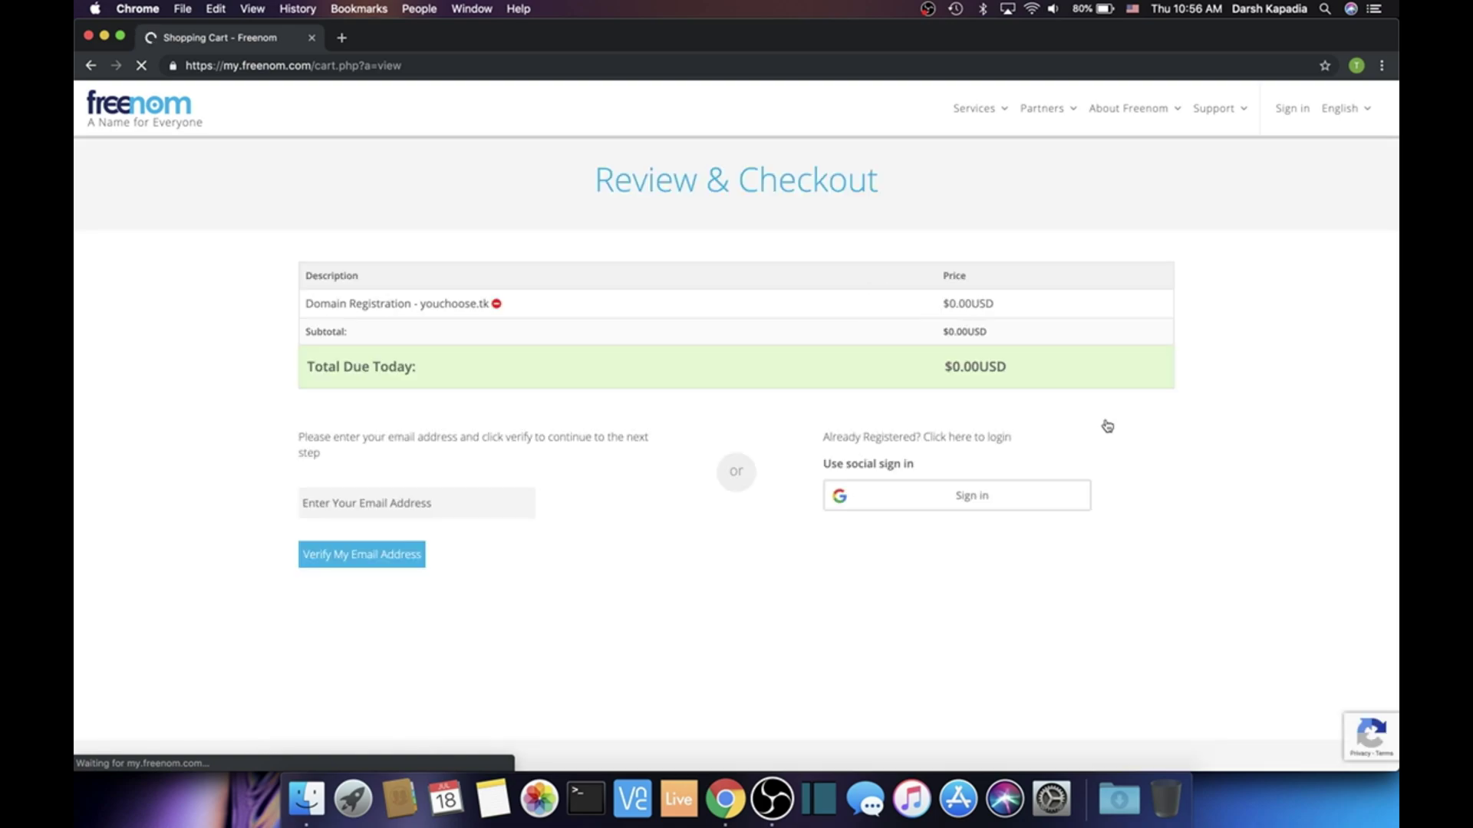
Sign in with the Google account and highlight the verification-sent notice and its email address
left_click(956, 498)
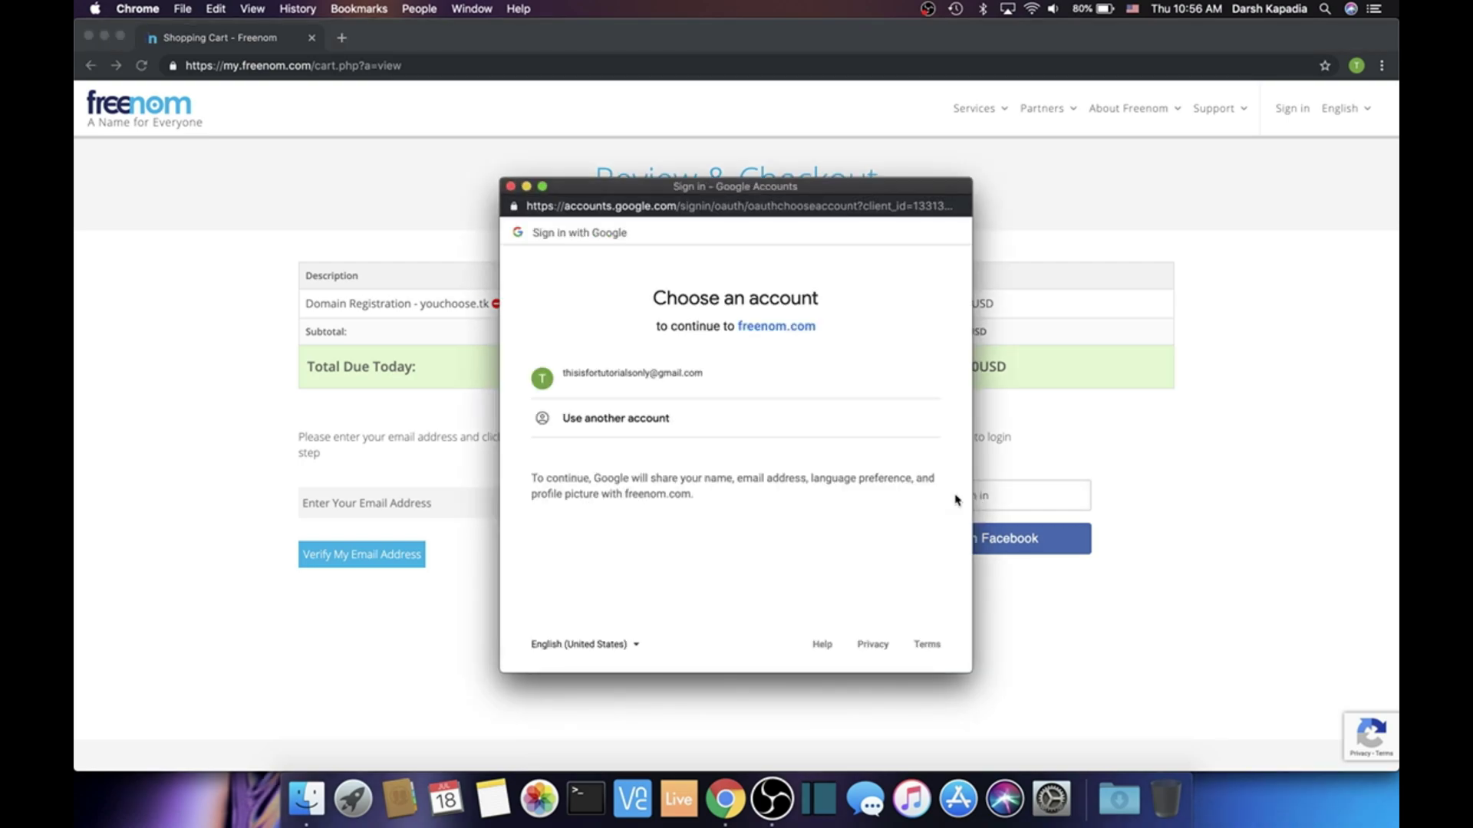
left_click(731, 390)
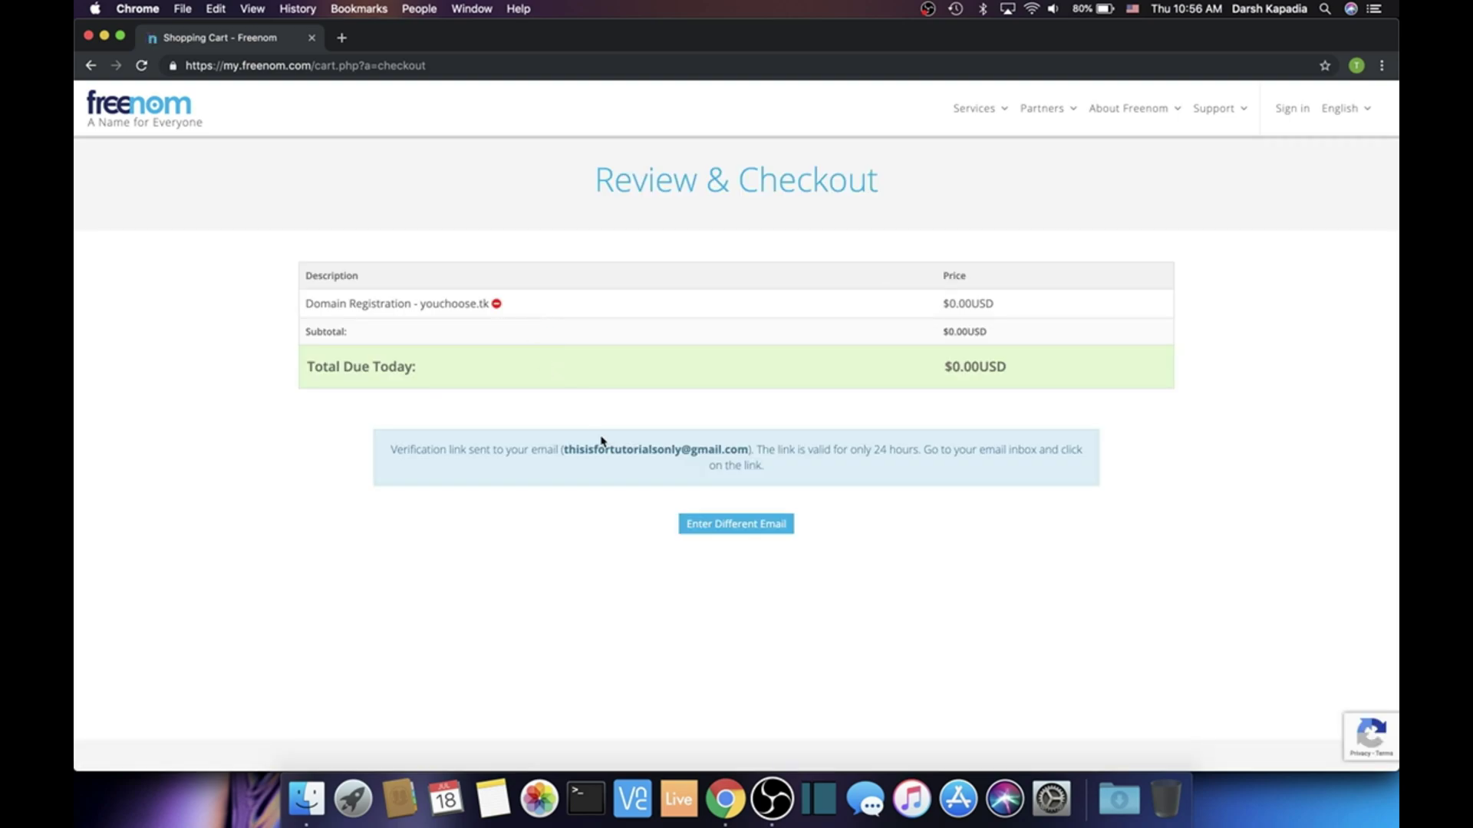
left_click_drag(562, 452, 750, 451)
left_click_drag(391, 450, 552, 454)
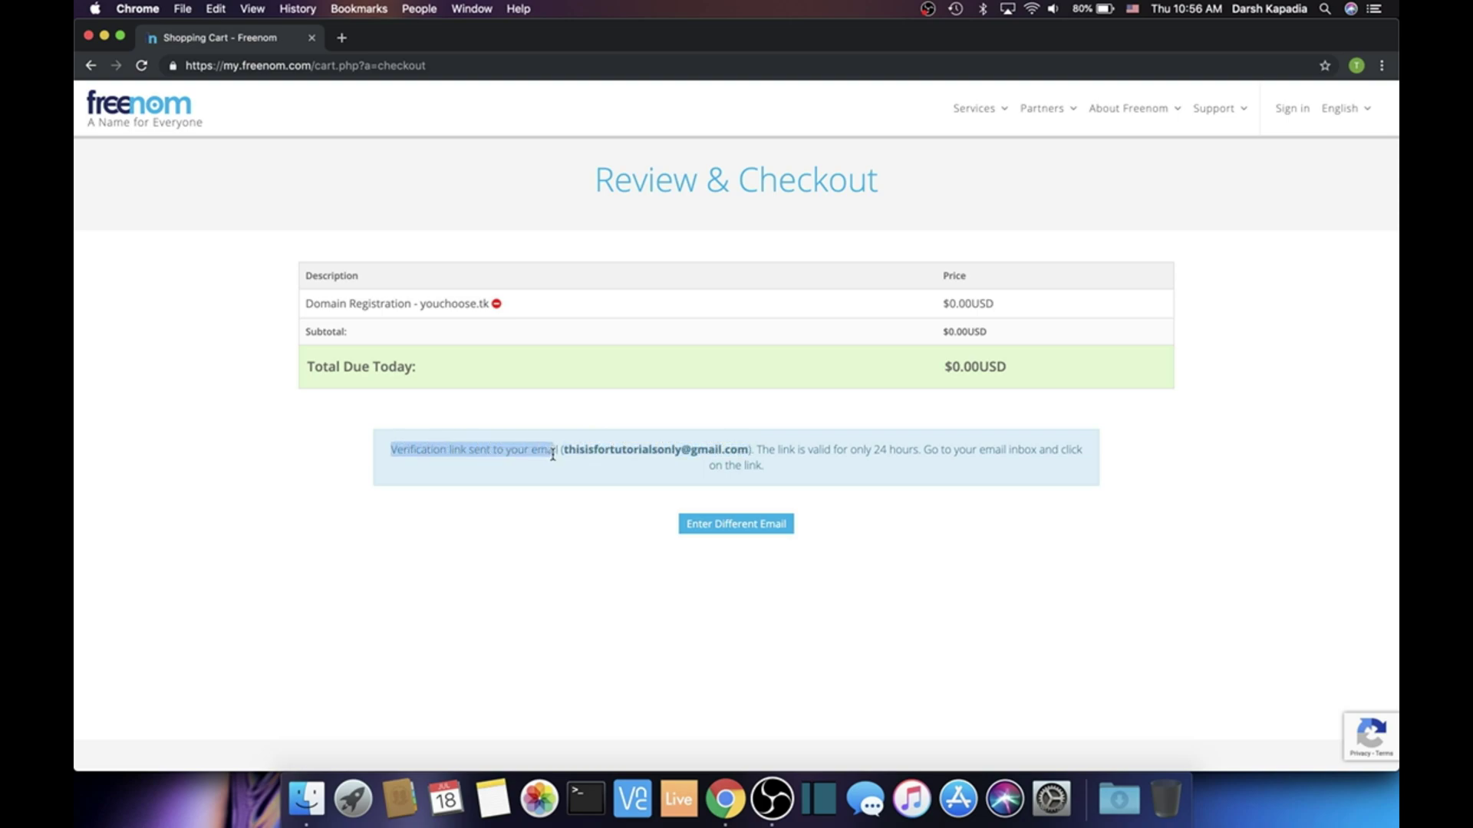
In a new tab, open Gmail, skip the welcome screens, and open the Freenom Email Verification message
left_click(342, 38)
type("gmail.com")
key("Return")
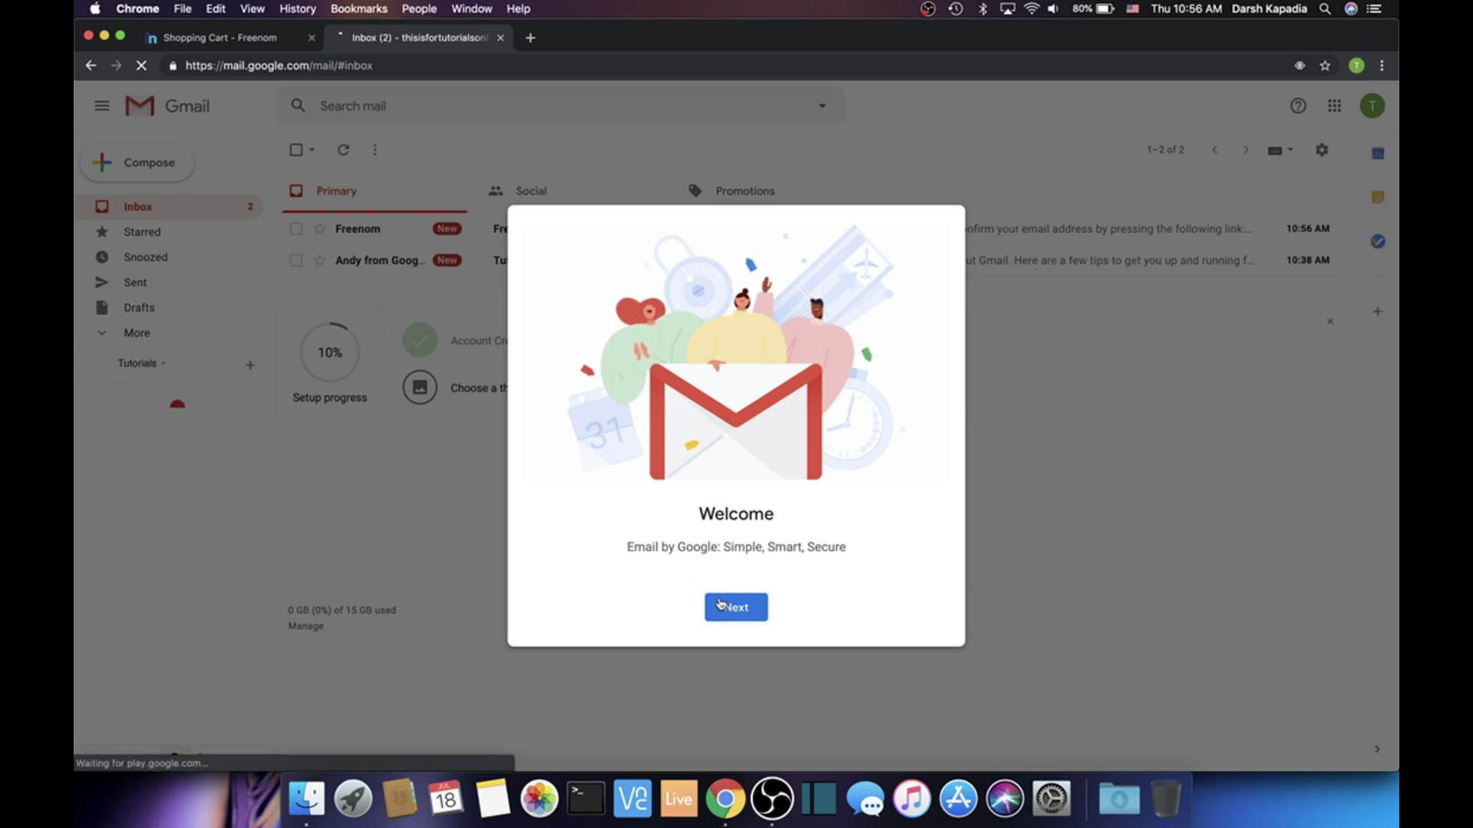
left_click(725, 607)
left_click(729, 607)
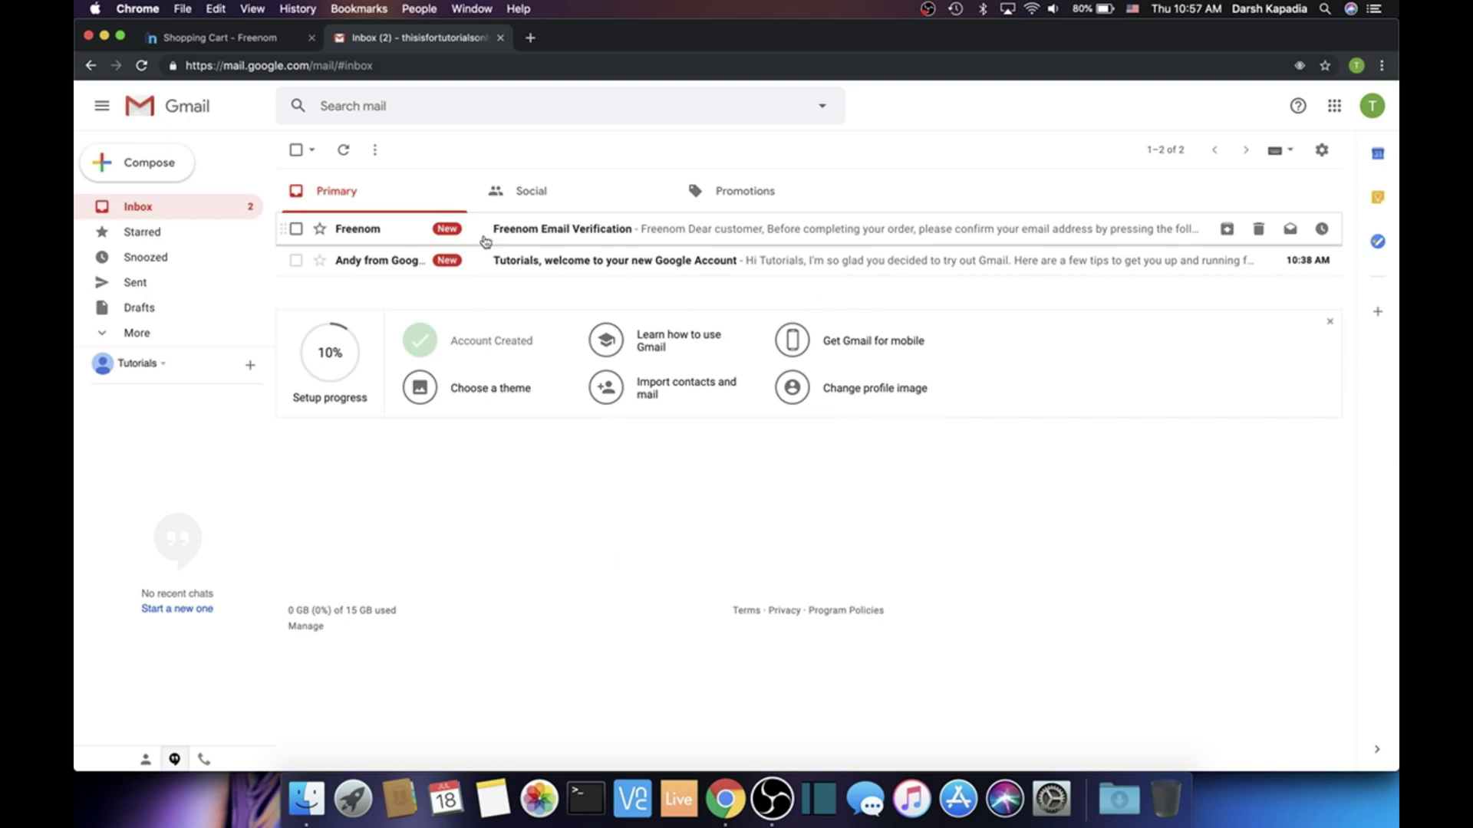
left_click(484, 235)
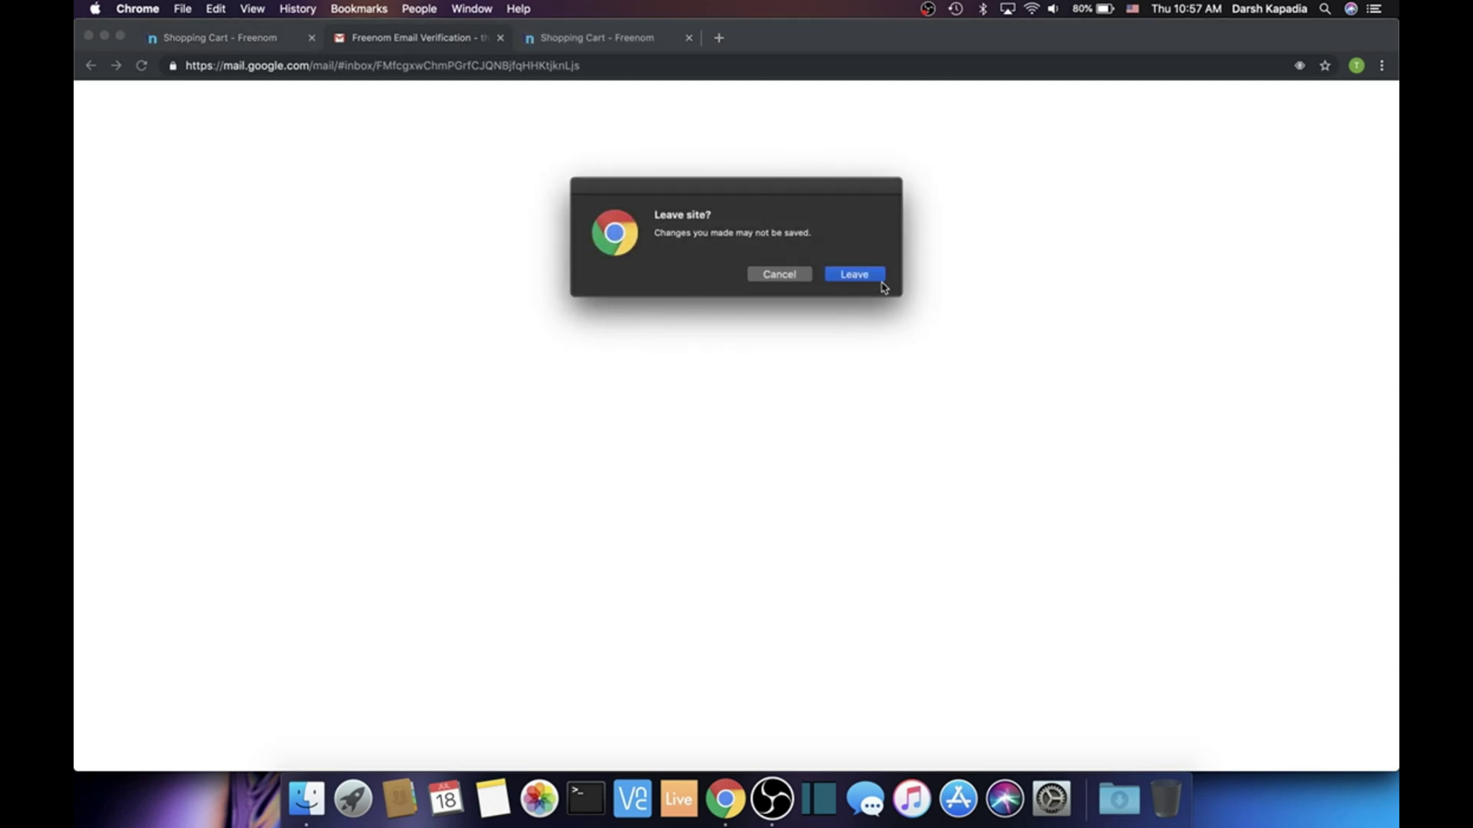
Close the Gmail and duplicate cart tabs and look over the Your Details form
left_click(859, 274)
left_click(312, 37)
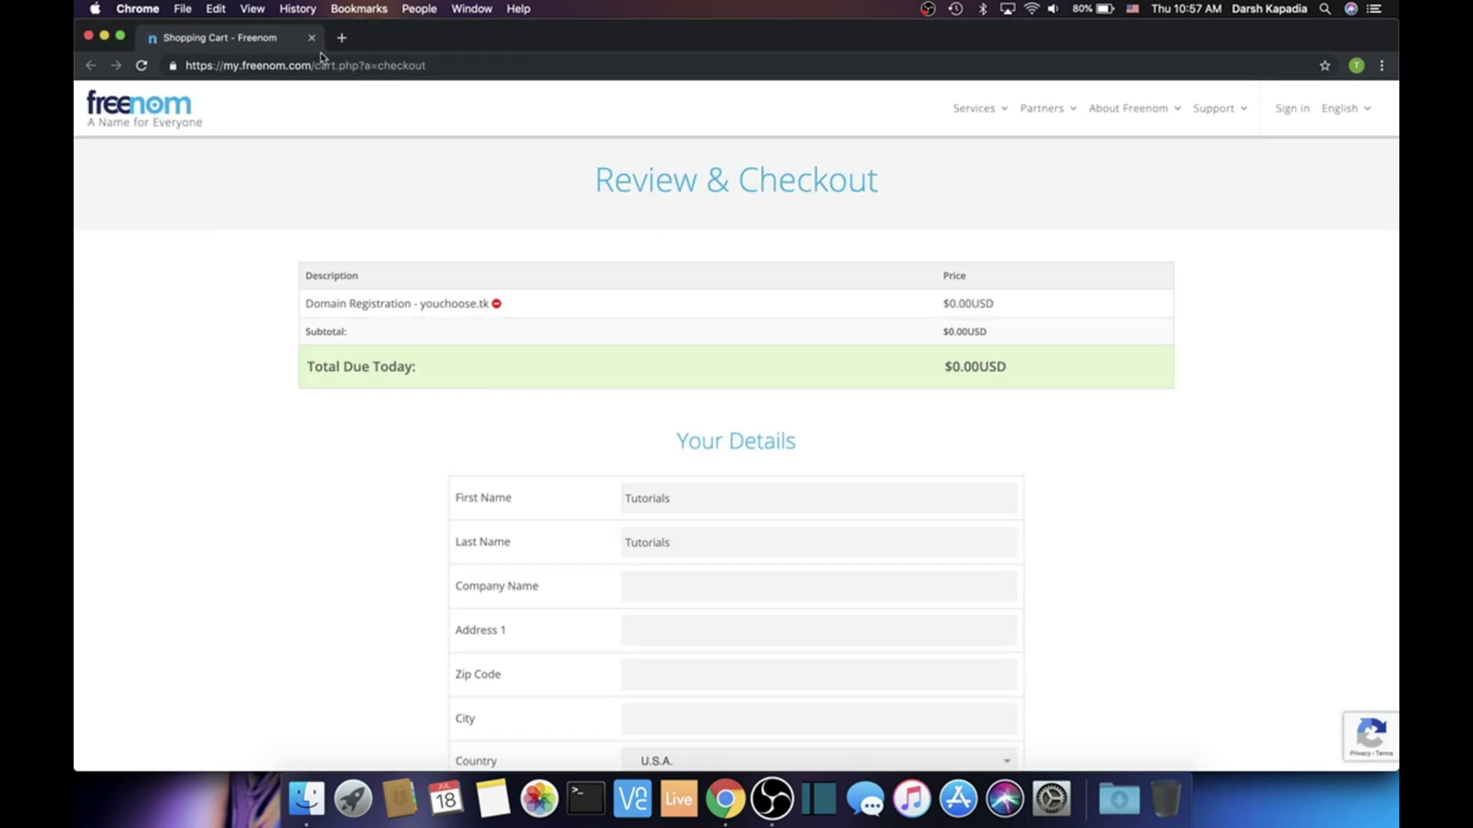
scroll(585, 351, "down", 5)
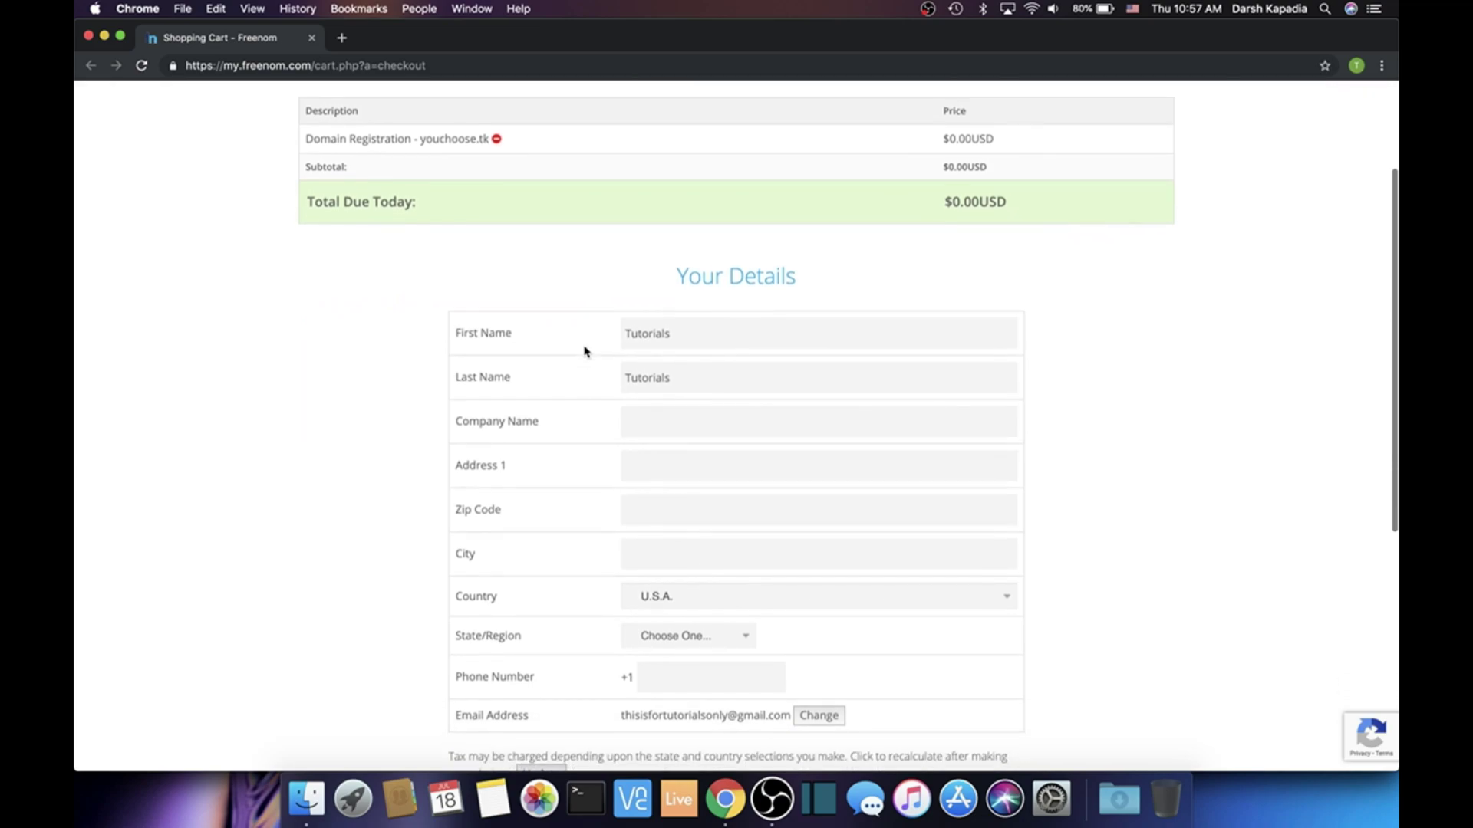
scroll(585, 352, "down", 2)
scroll(584, 352, "up", 2)
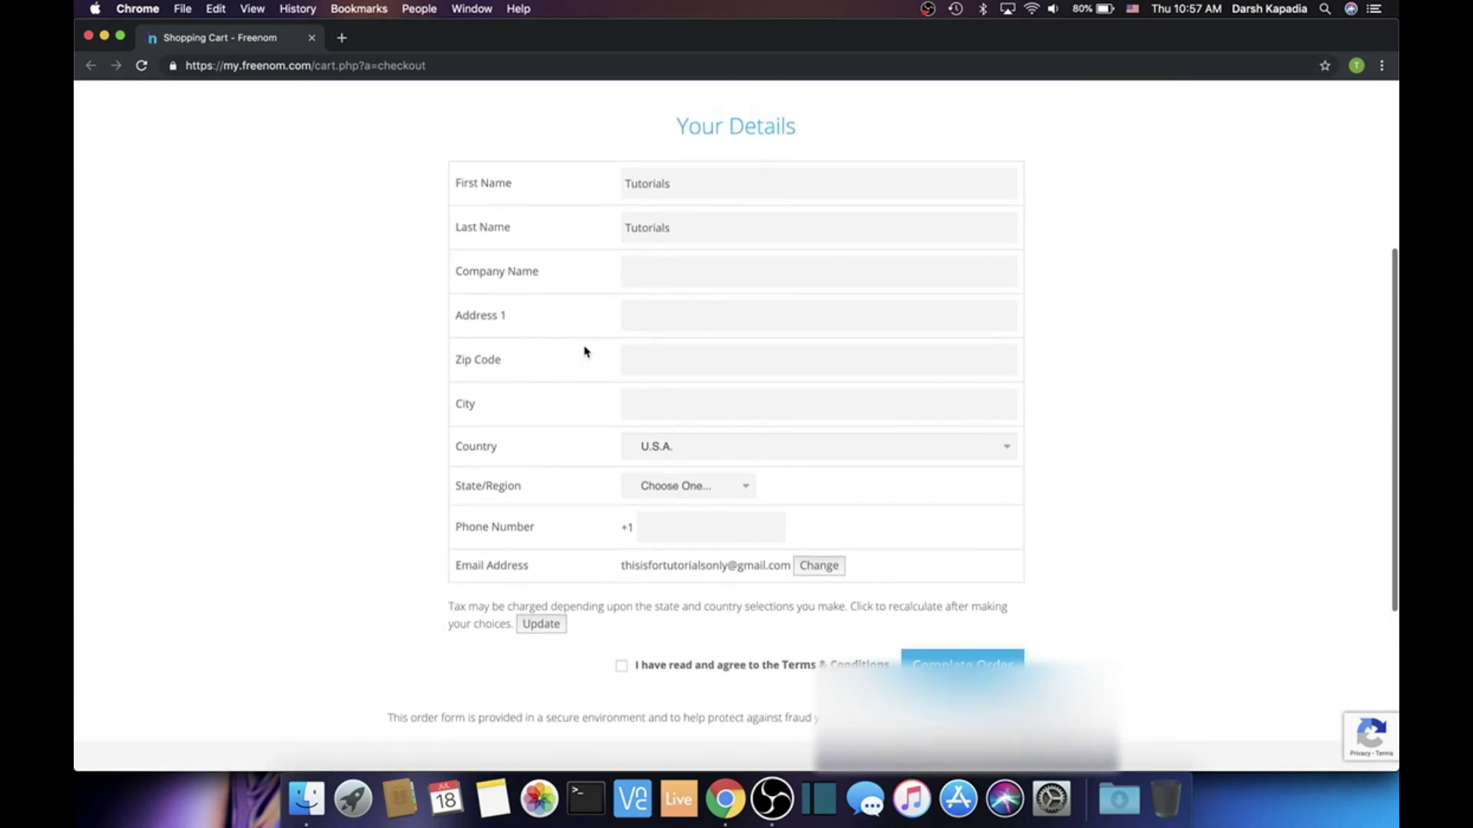
scroll(585, 351, "up", 5)
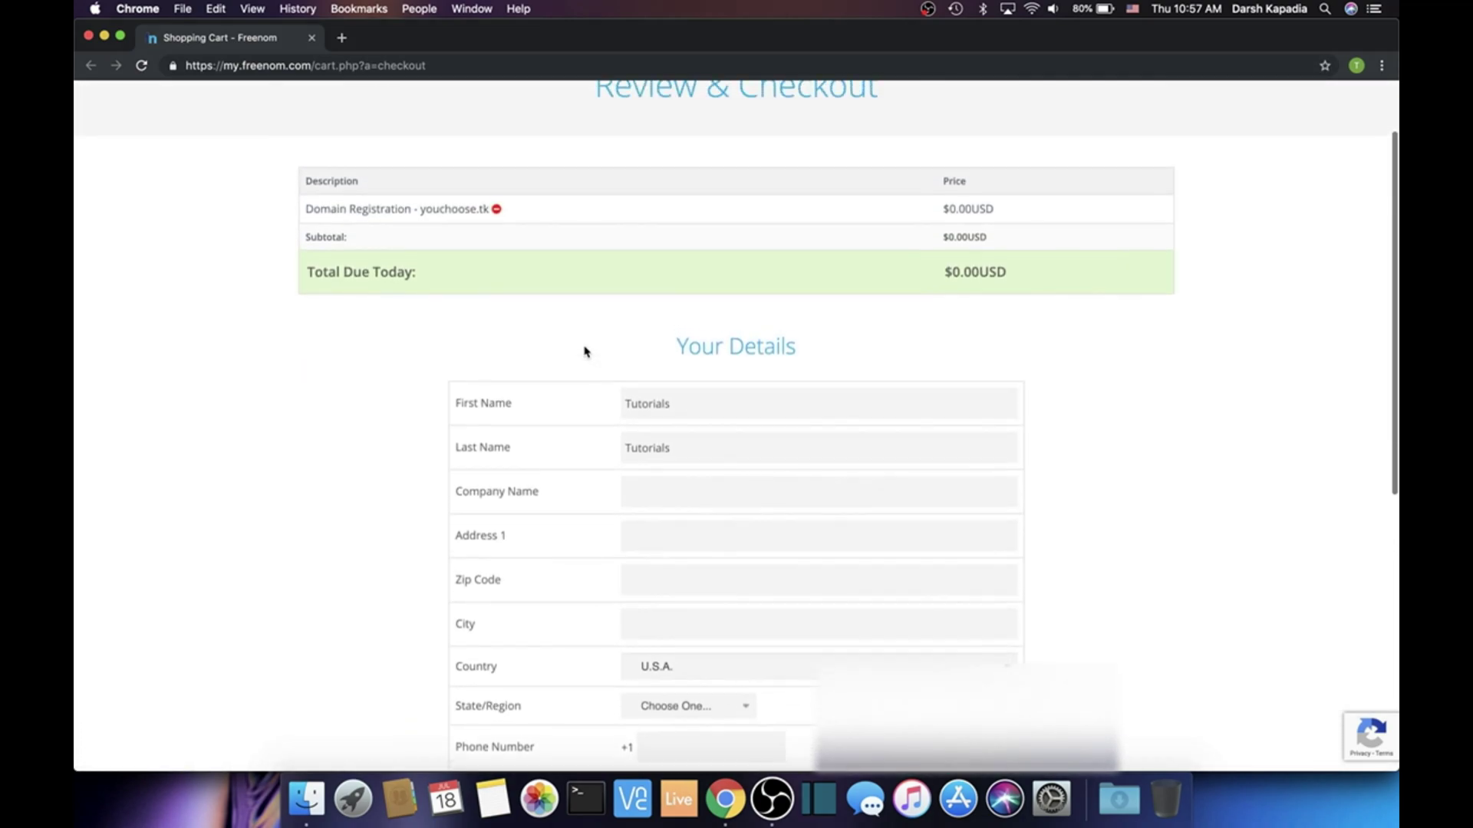
scroll(585, 352, "up", 1)
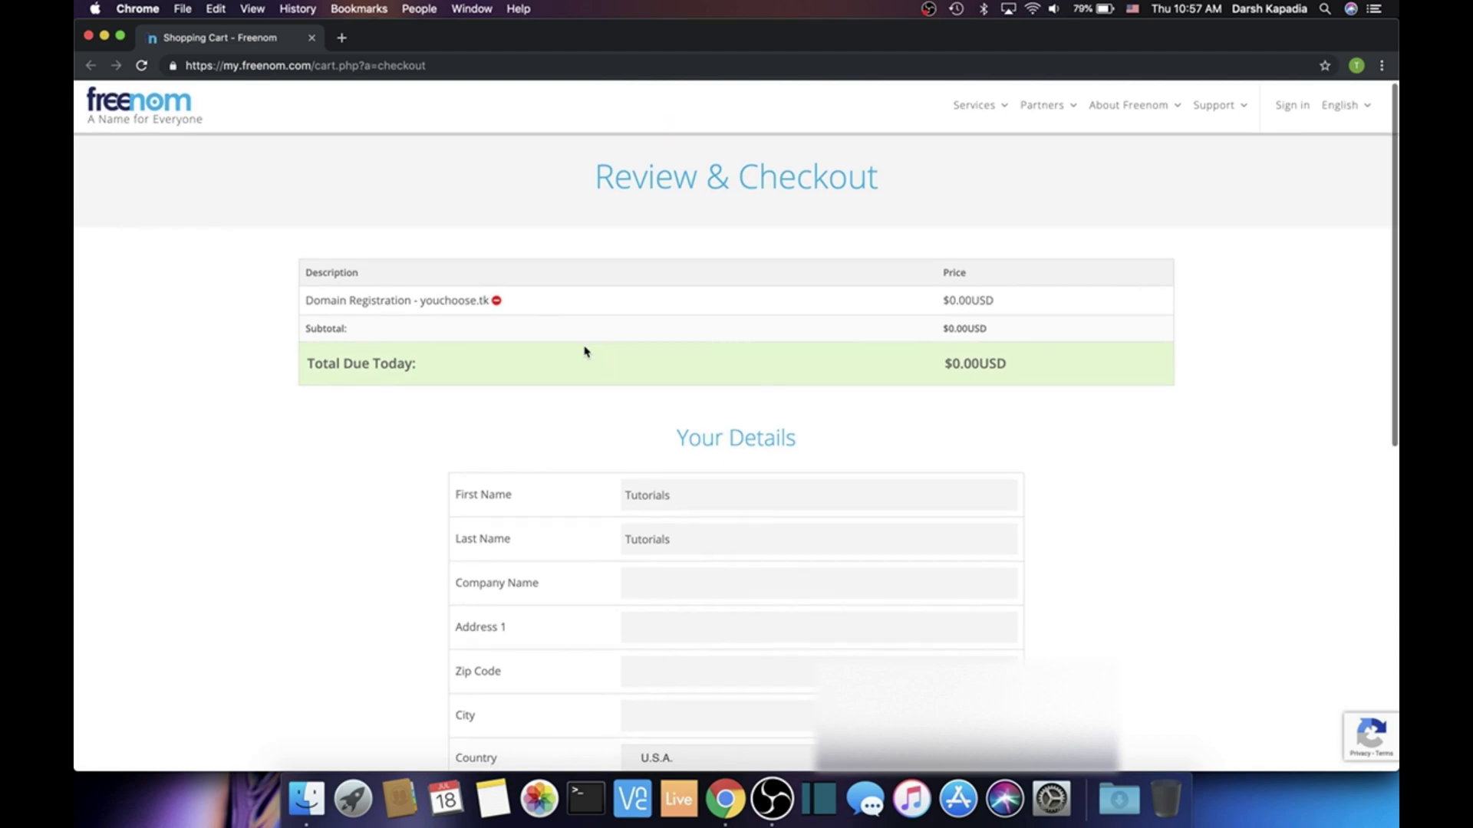
scroll(585, 352, "down", 6)
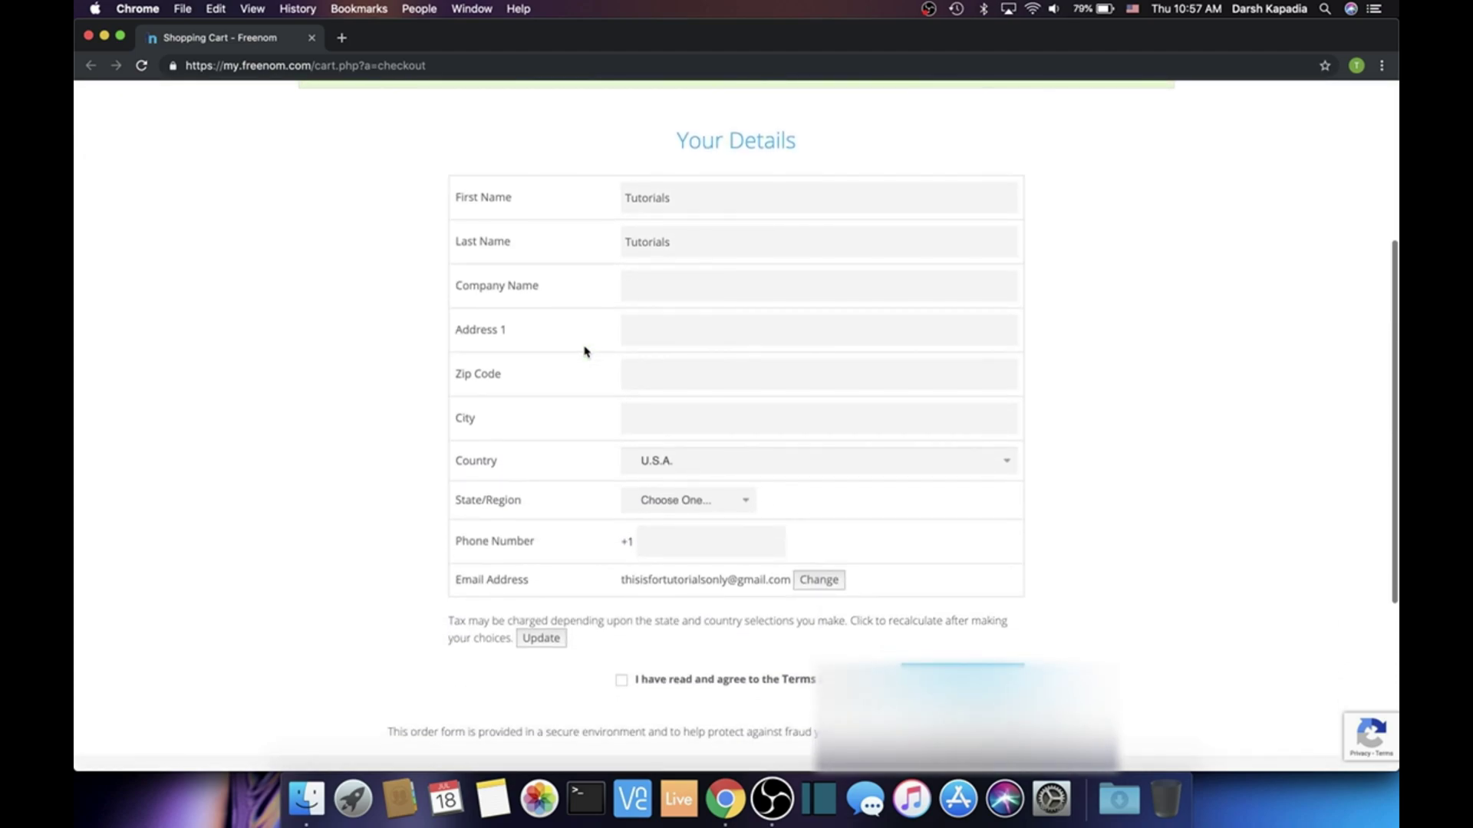
Enter company name 'Something' plus the street address, zip code and city
left_click(649, 285)
type("Something")
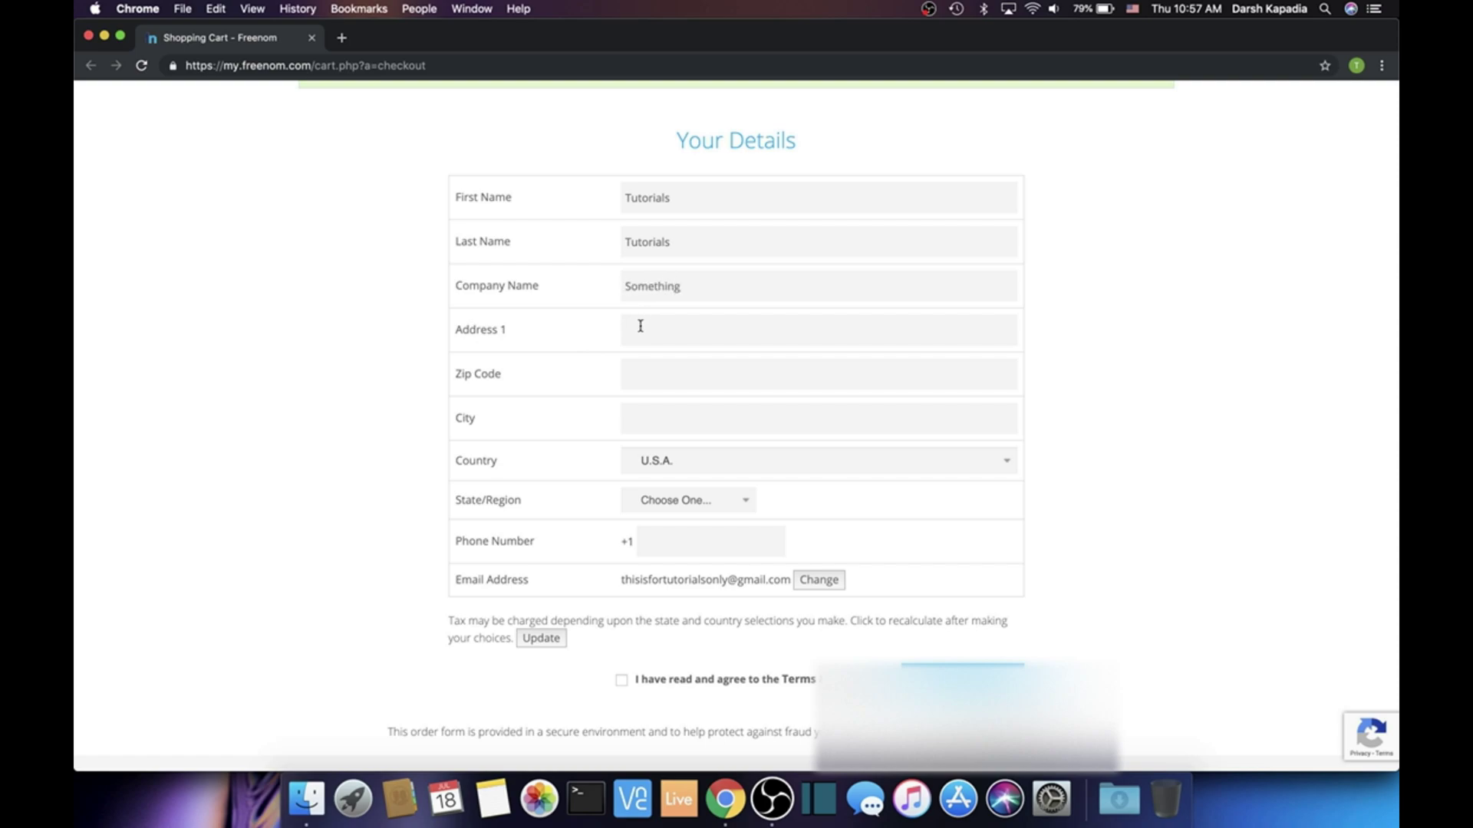
left_click(640, 330)
key("BackSpace")
left_click(682, 379)
type("30792")
left_click(649, 420)
type("Lalaland")
Pick Alaska as the state, enter the phone number, agree to the terms, and submit
left_click(660, 502)
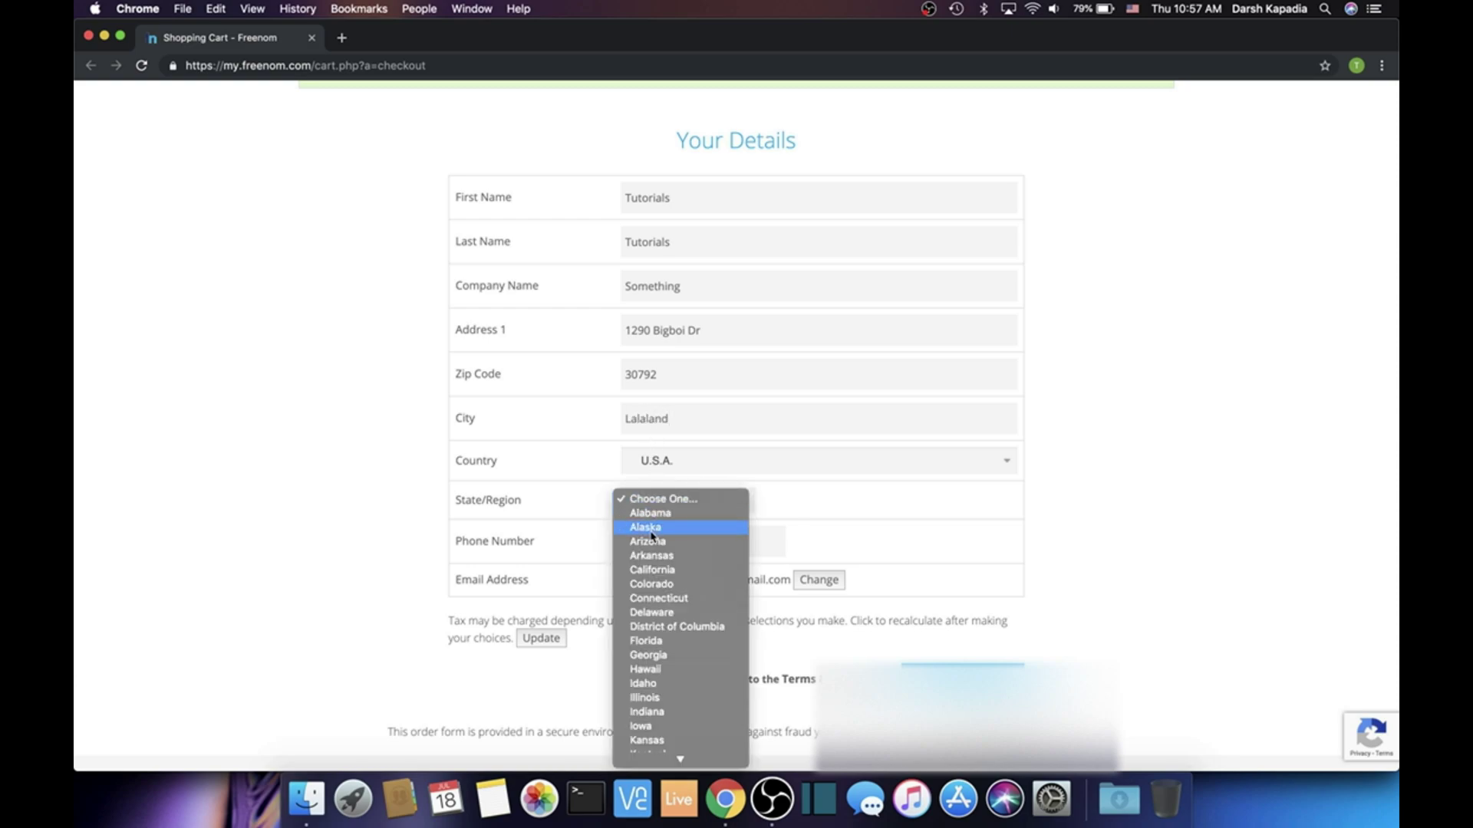
left_click(651, 530)
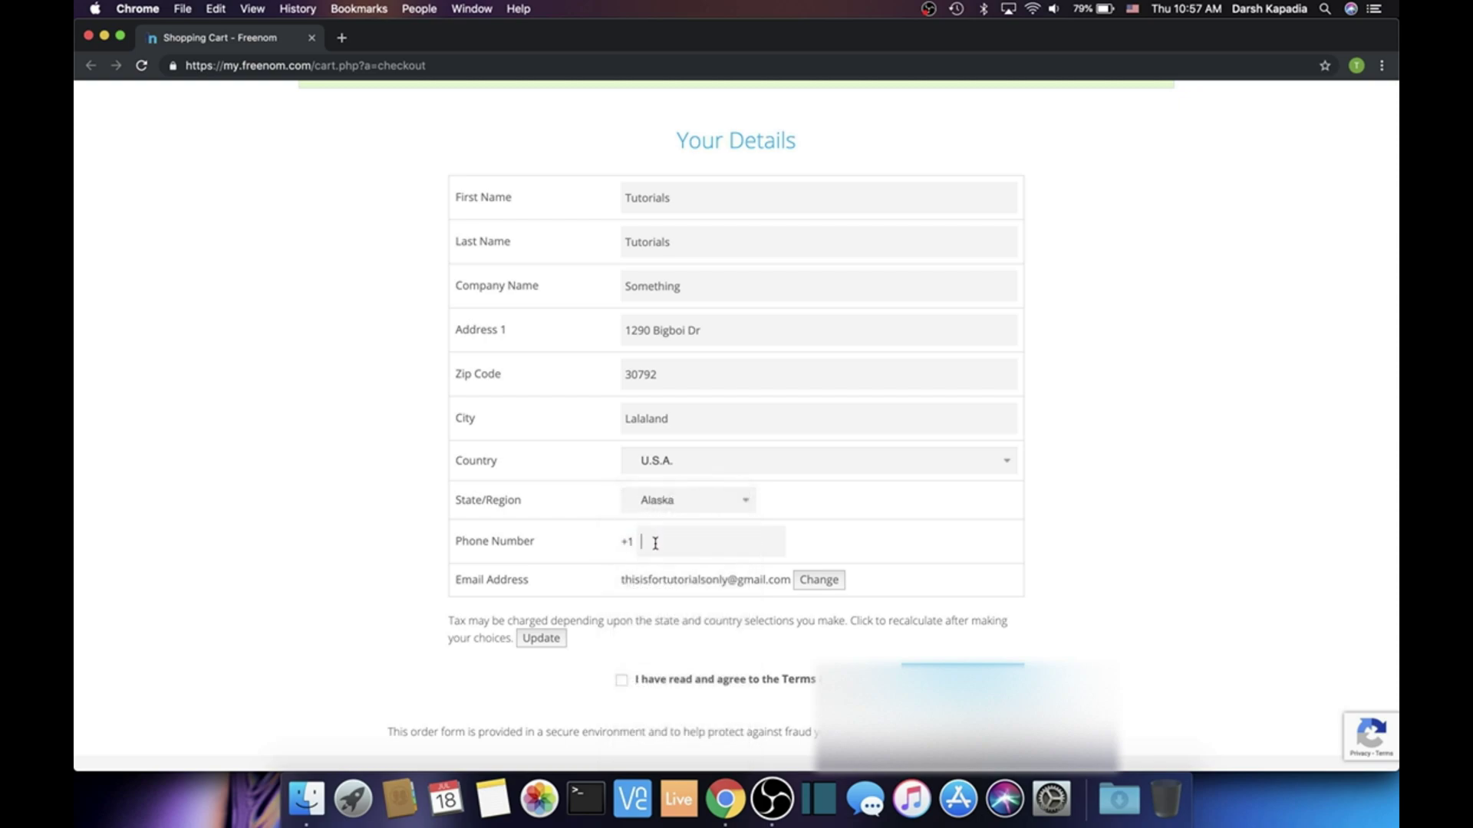
left_click(657, 539)
left_click(625, 680)
key("Return")
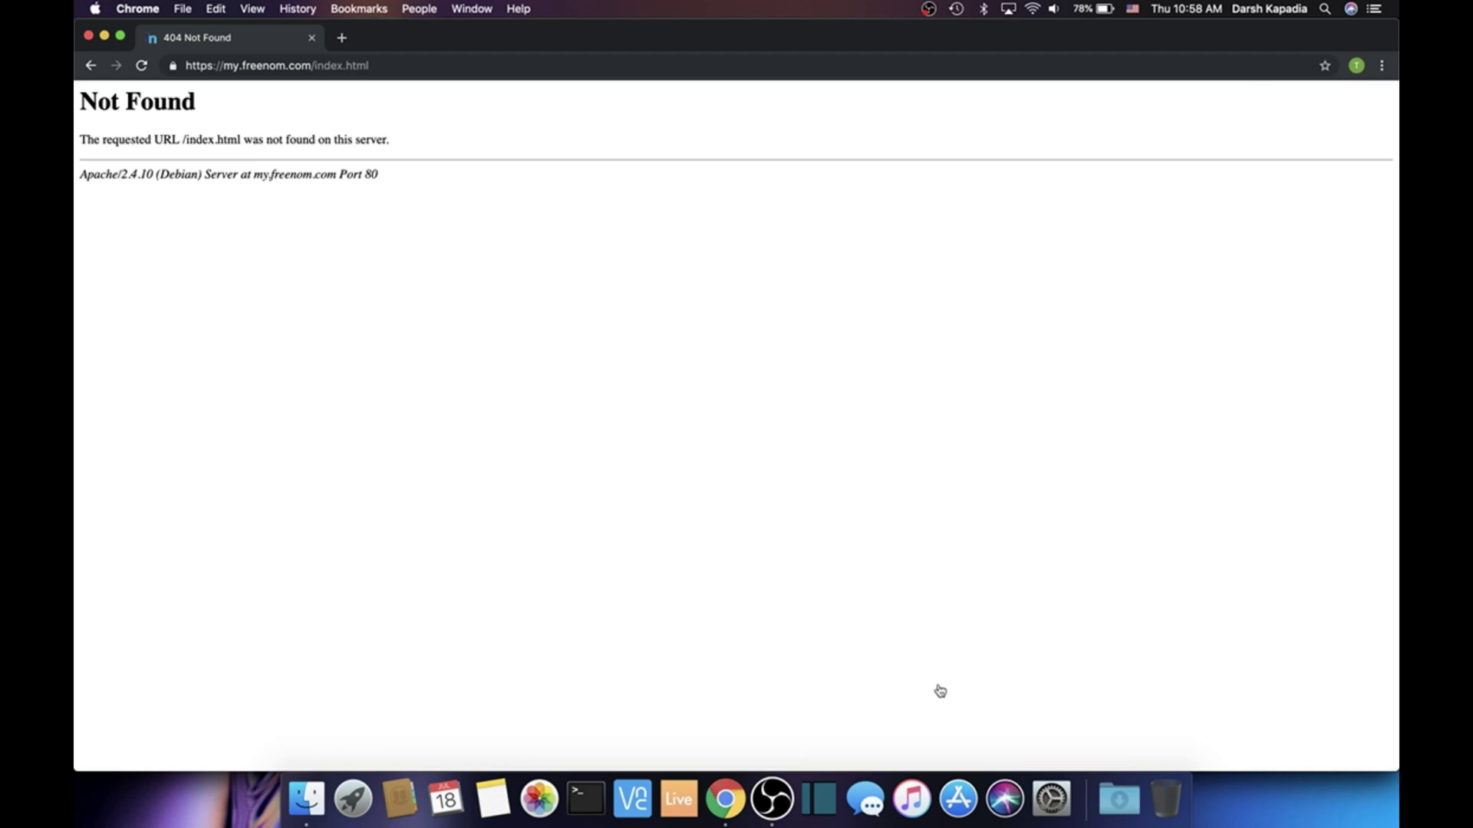
Trim the page path from the address to load my.freenom.com
left_click_drag(75, 101, 401, 181)
left_click(401, 181)
left_click_drag(405, 66, 316, 69)
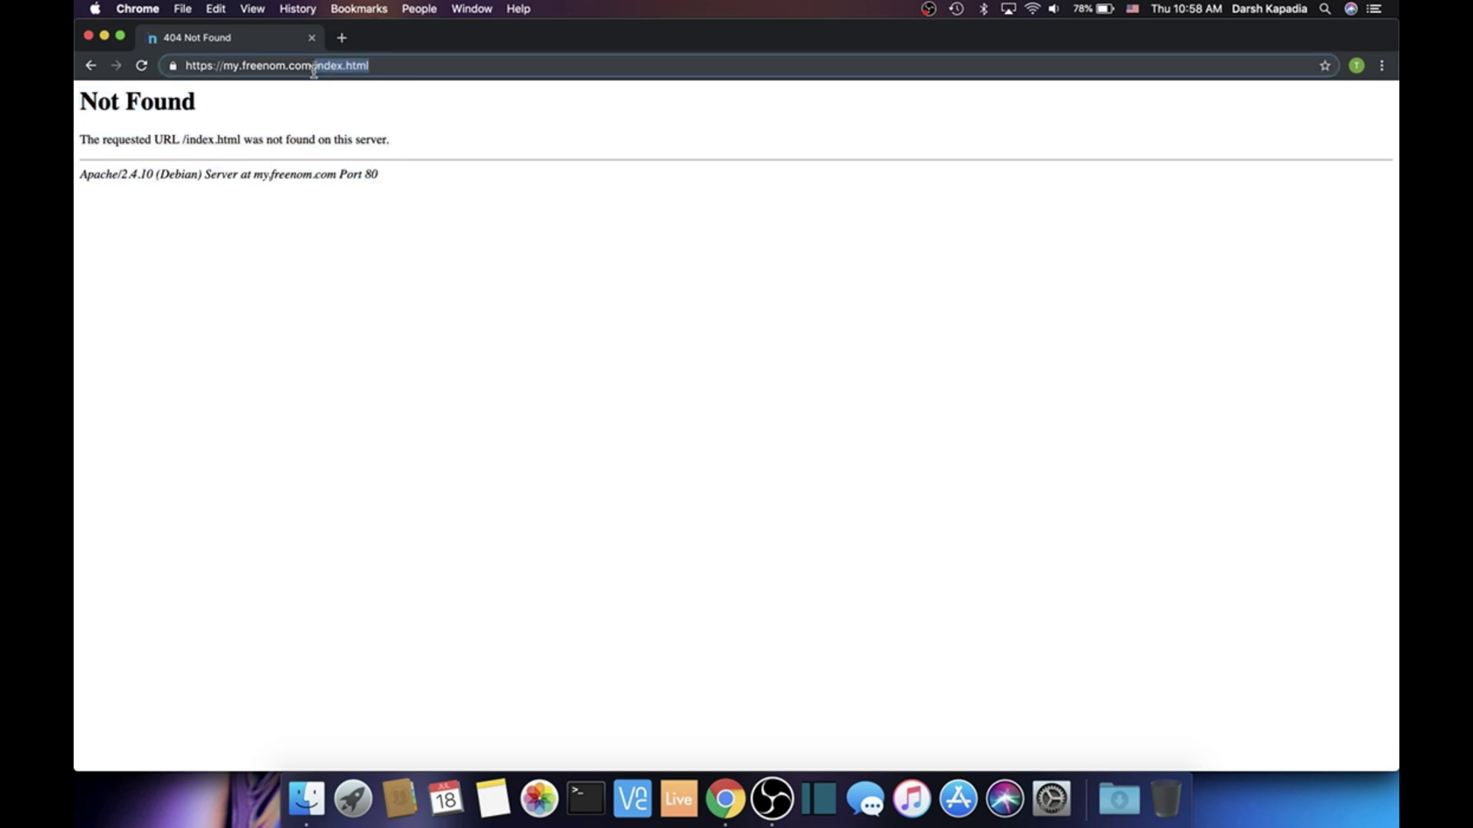
key("BackSpace")
key("Return")
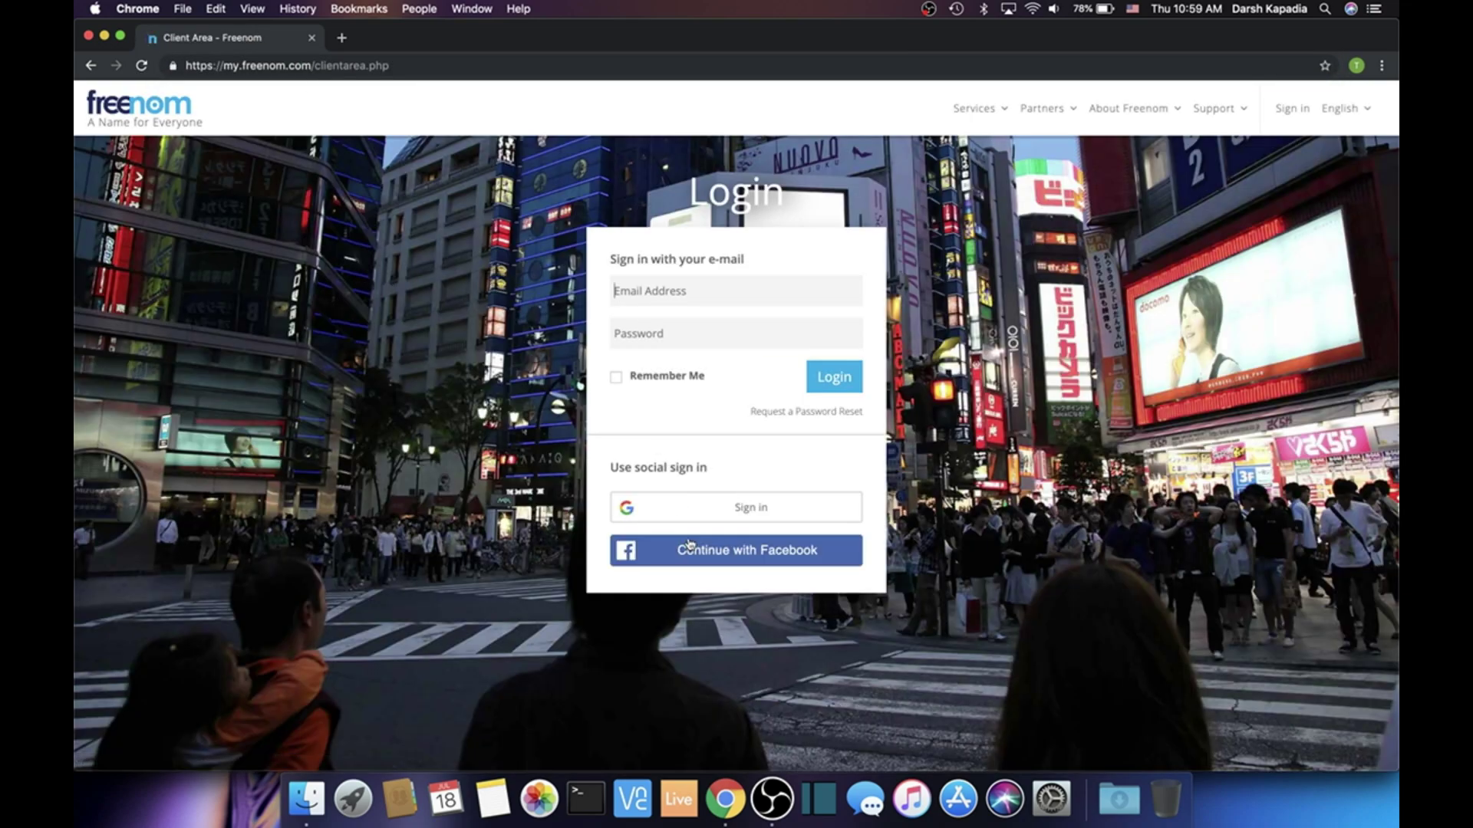
Sign in with the Google account and open Services > My Domains
left_click(703, 508)
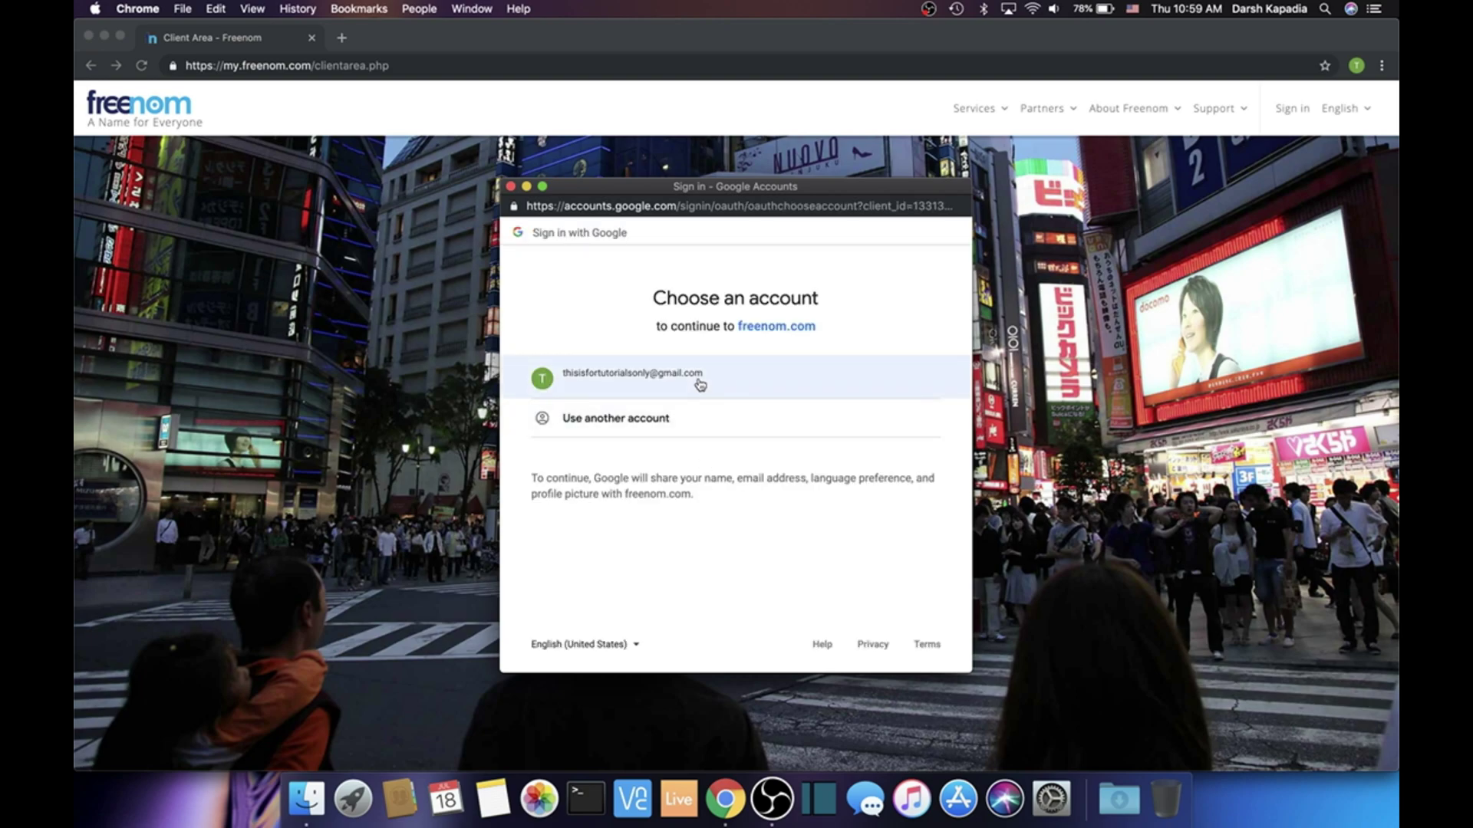
left_click(698, 382)
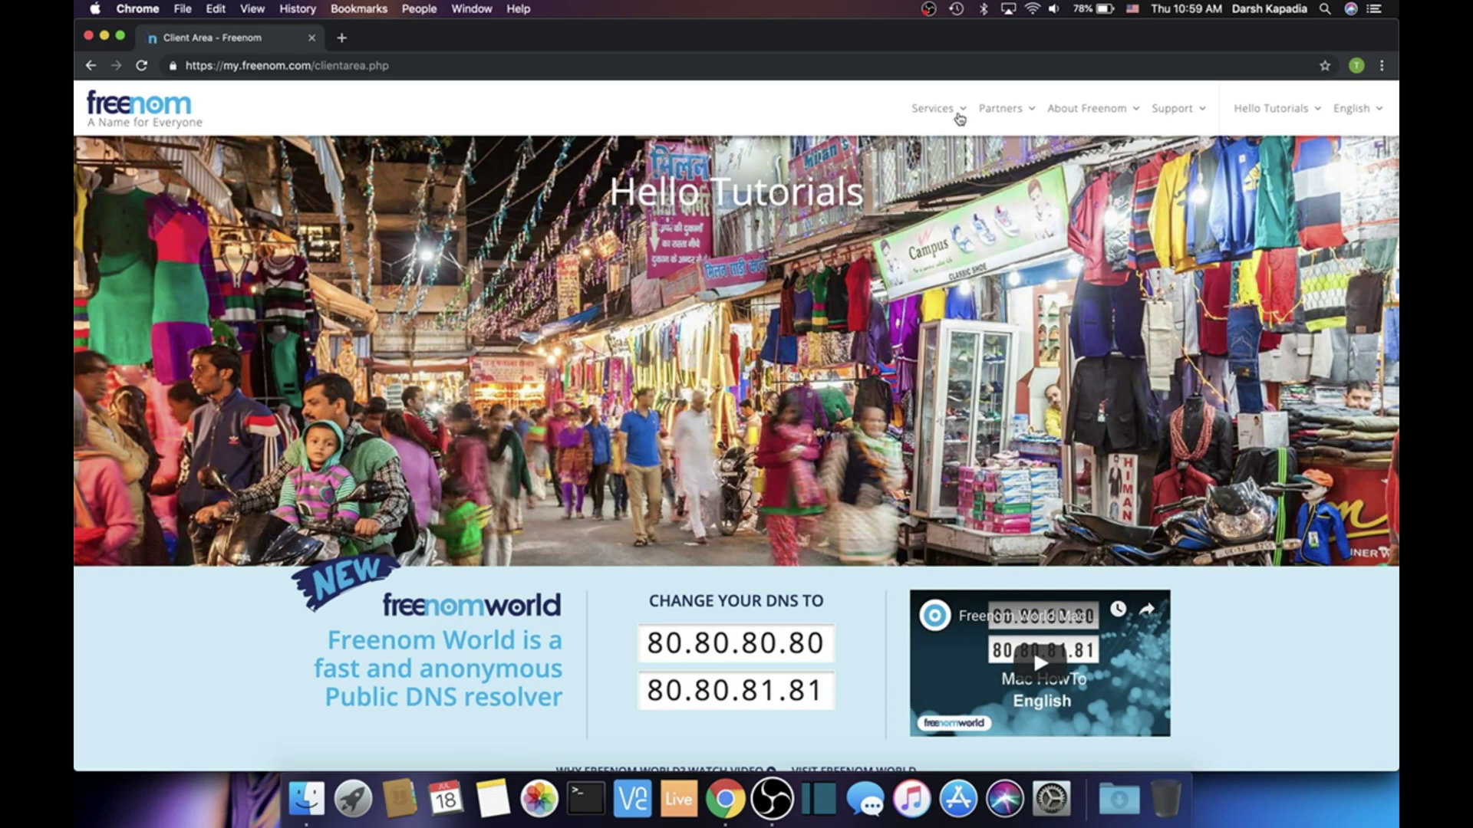
left_click(947, 115)
left_click(959, 198)
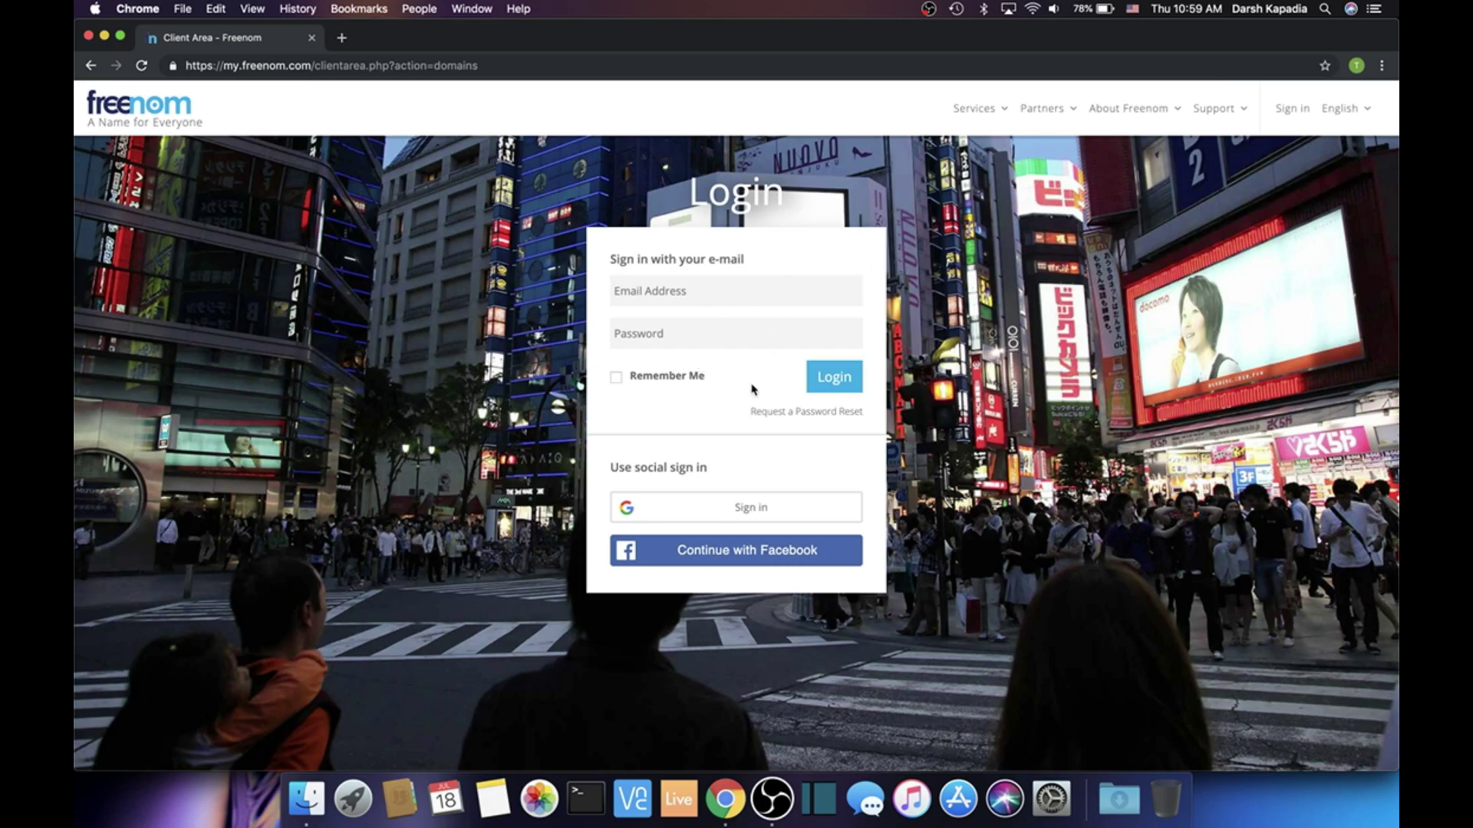
left_click(735, 512)
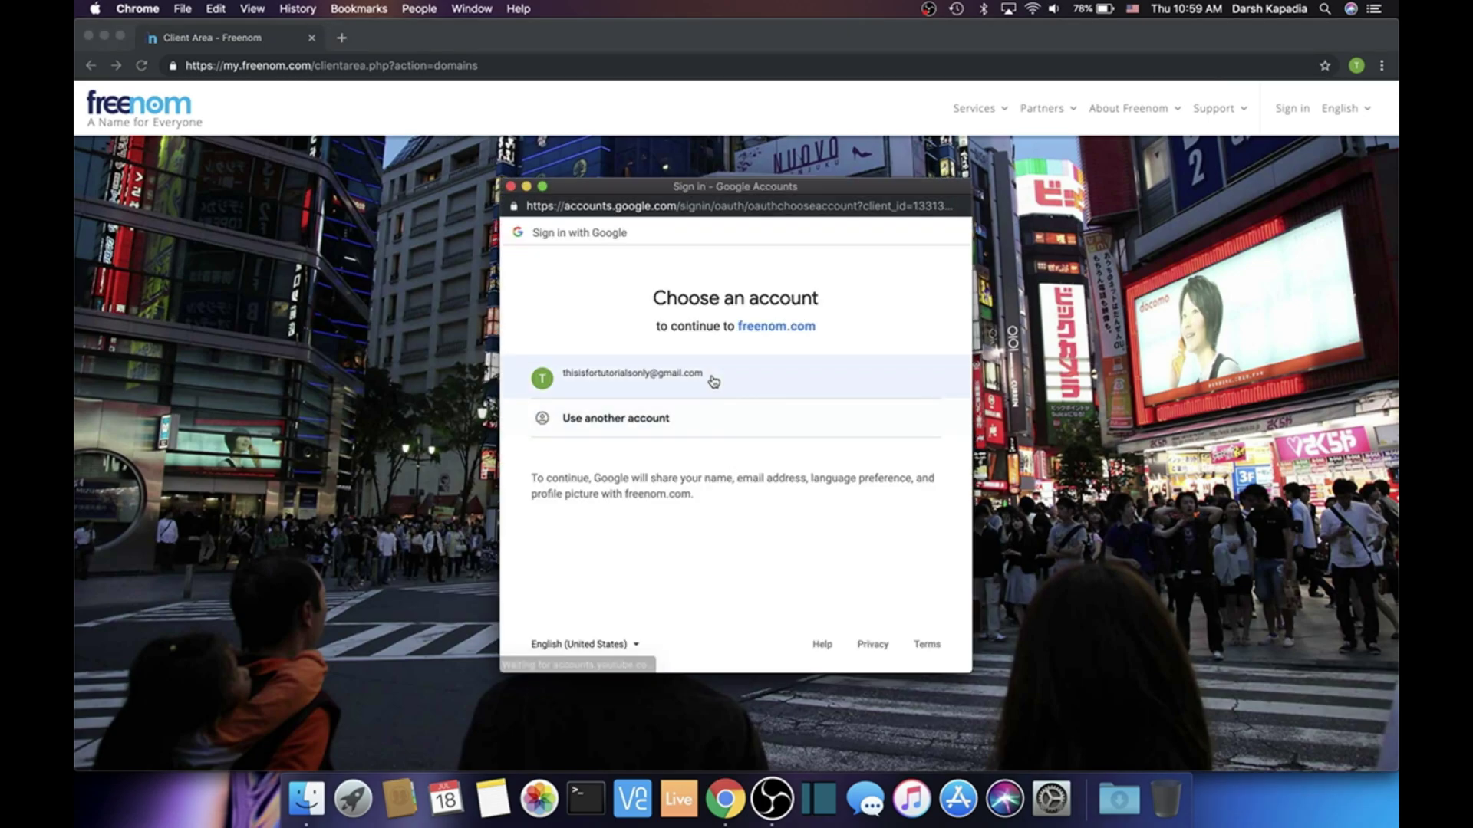
left_click(713, 379)
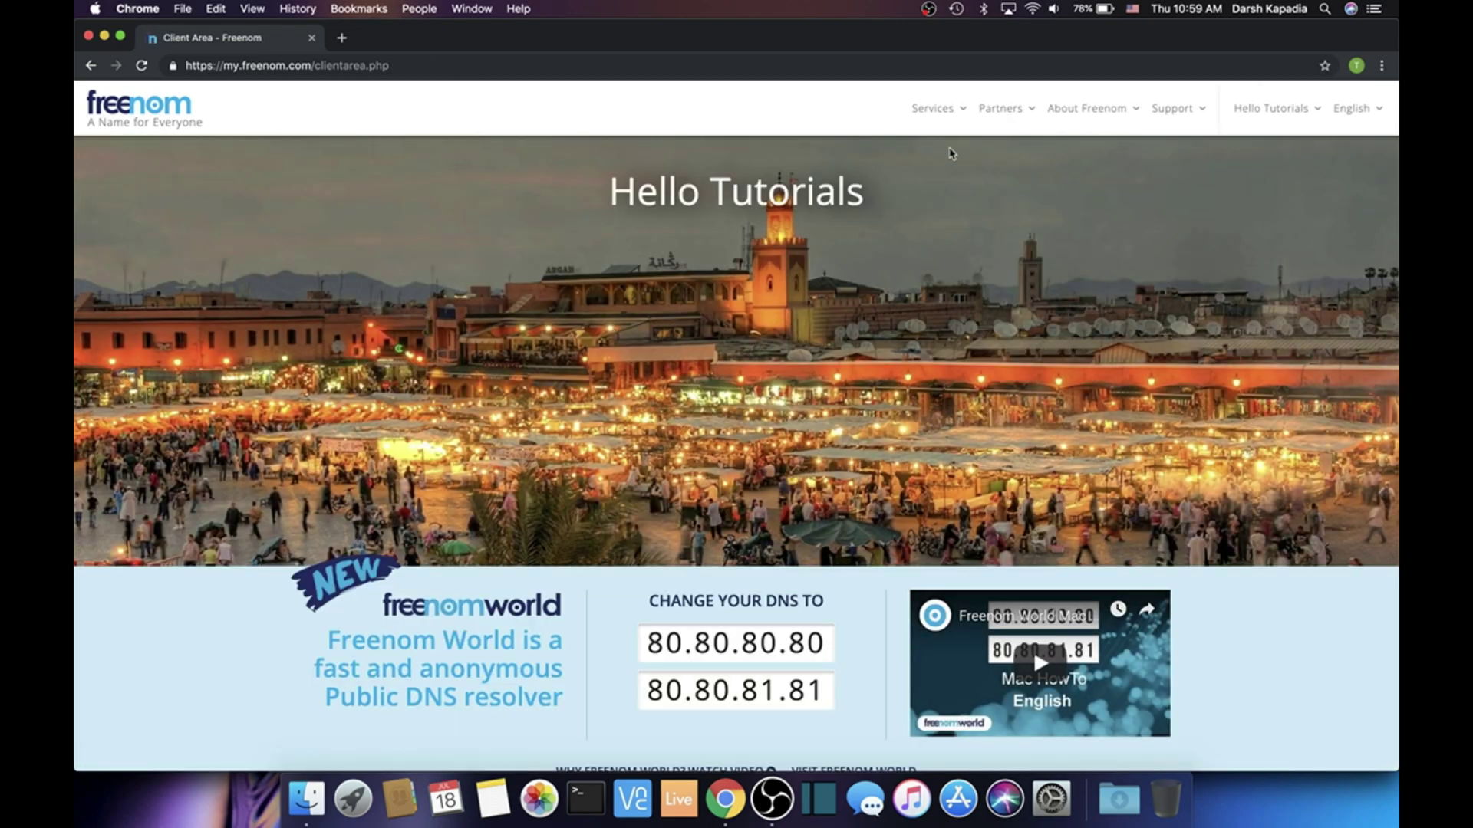
mouse_move(942, 110)
left_click(933, 193)
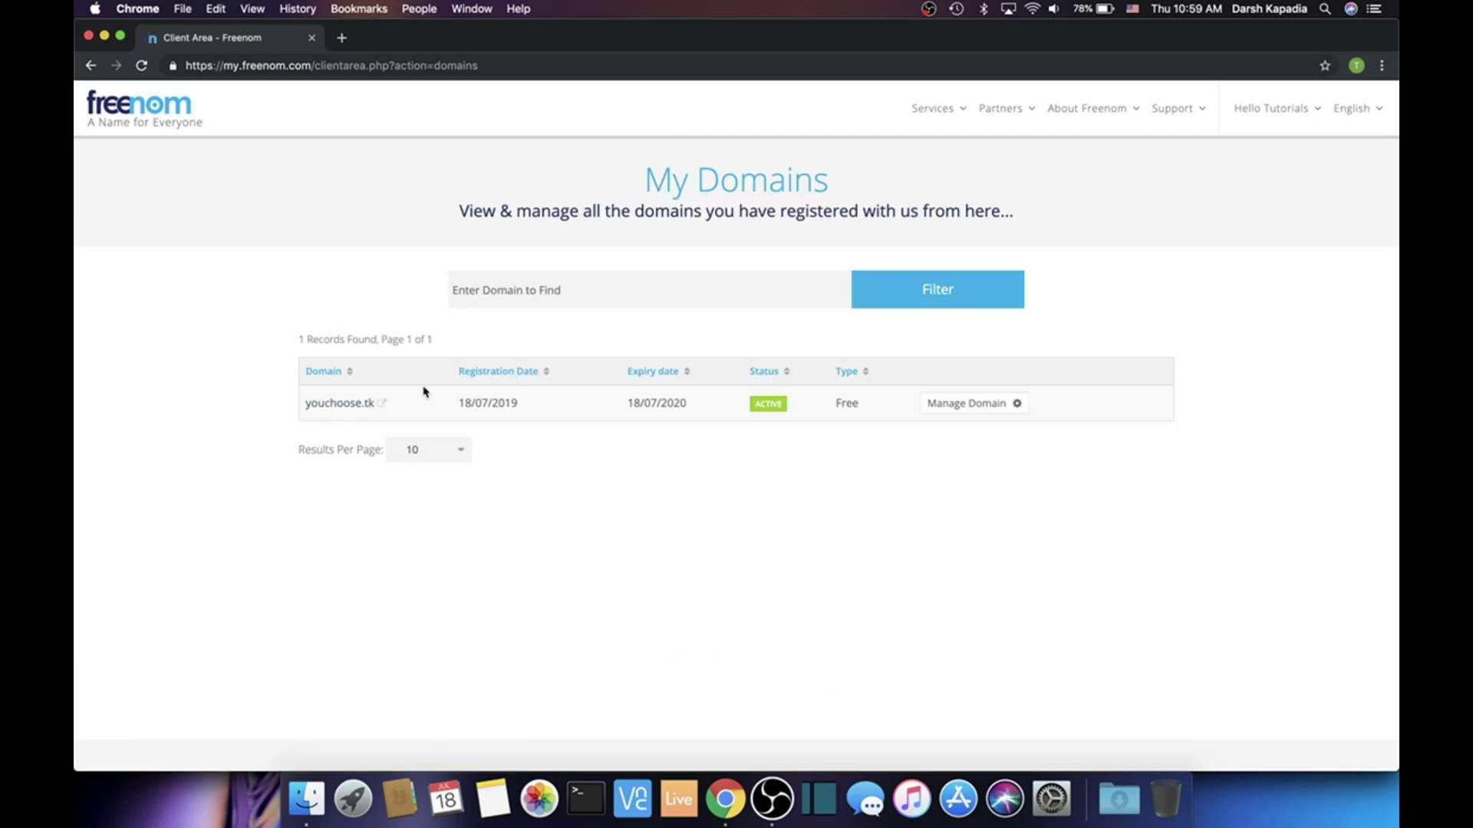
Open Manage Freenom DNS for youchoose.tk and set the new record type to CNAME
left_click(994, 407)
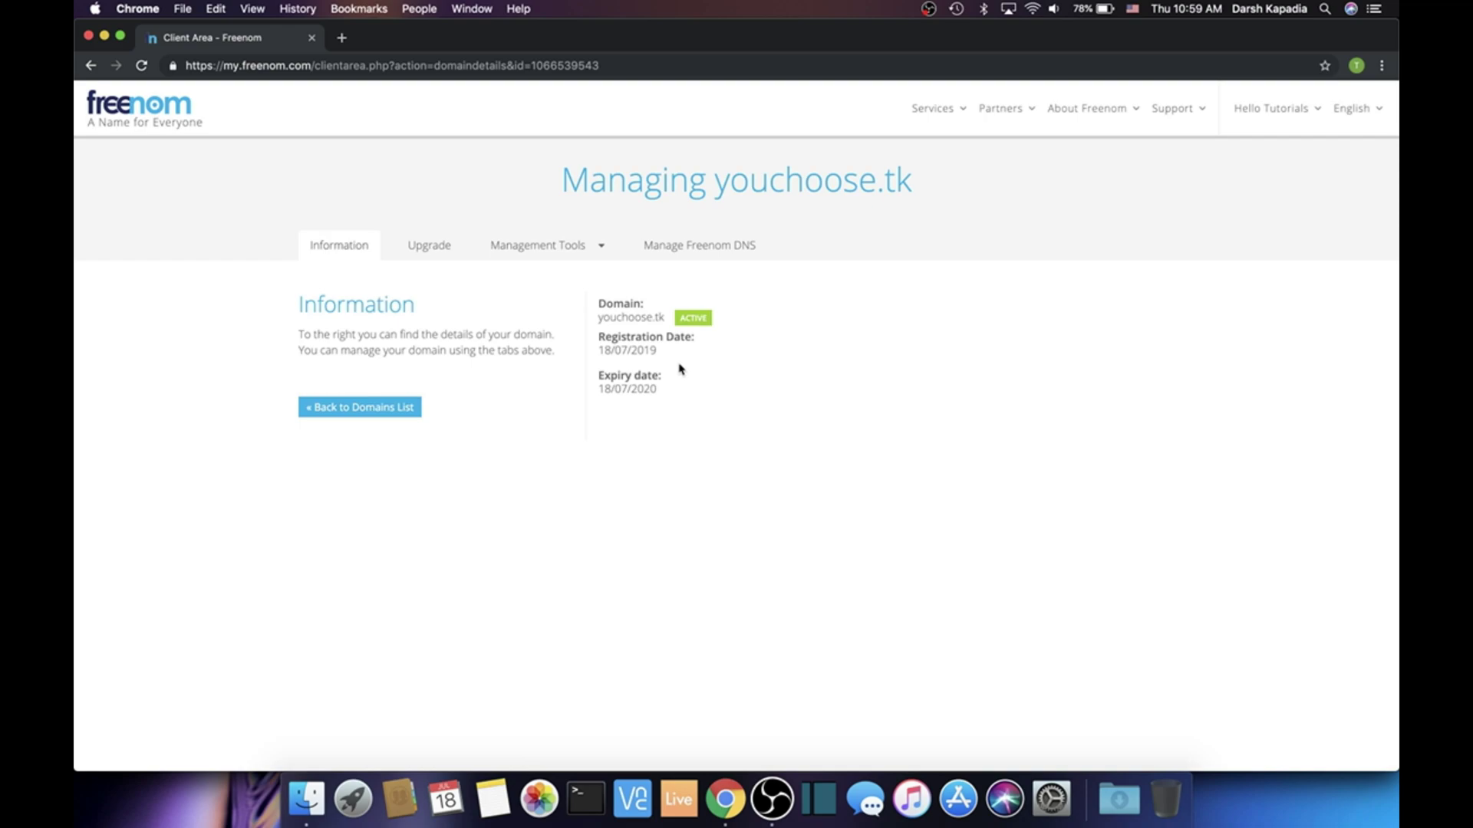
left_click(666, 251)
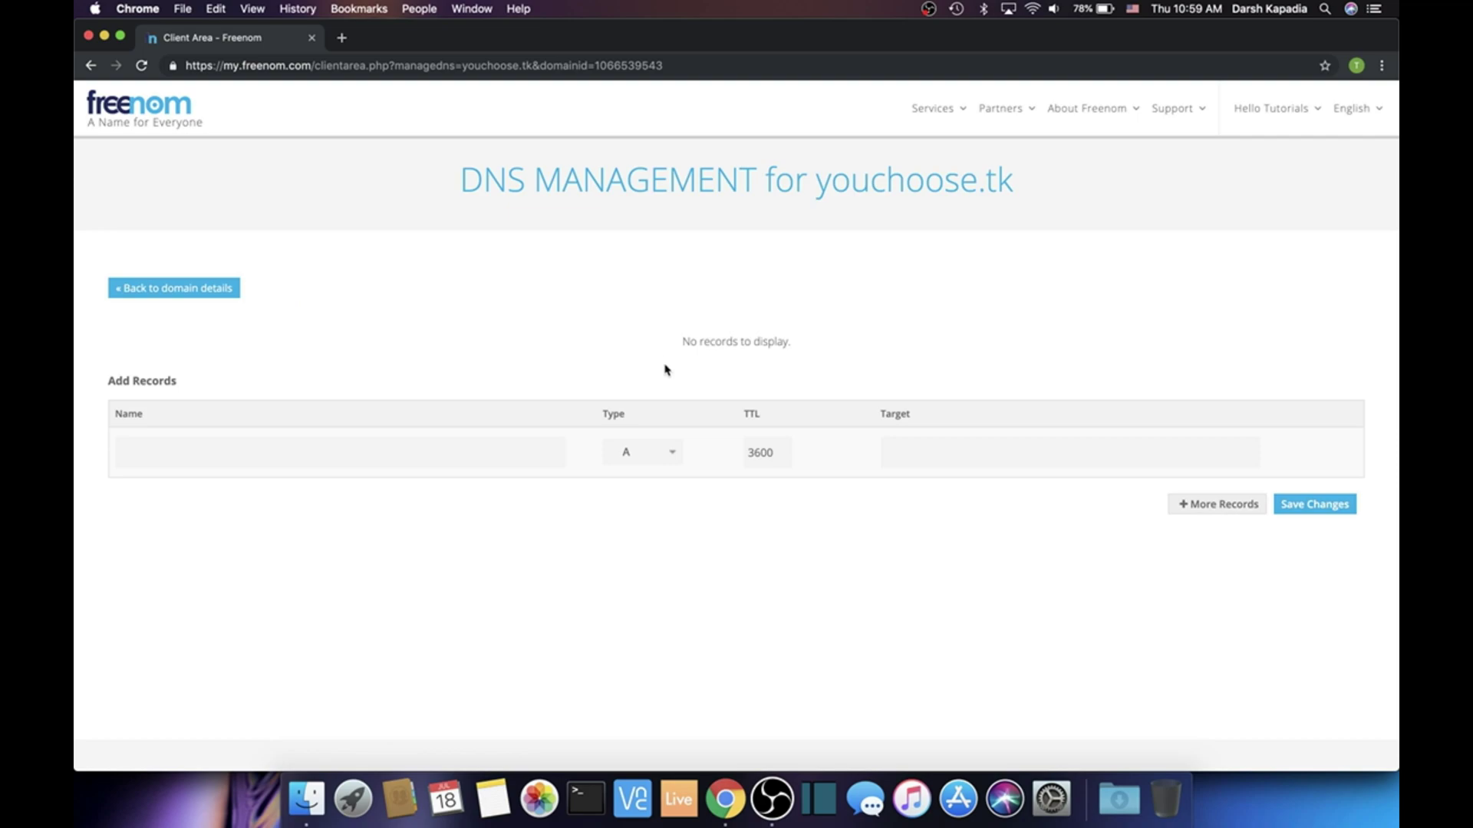
left_click(673, 457)
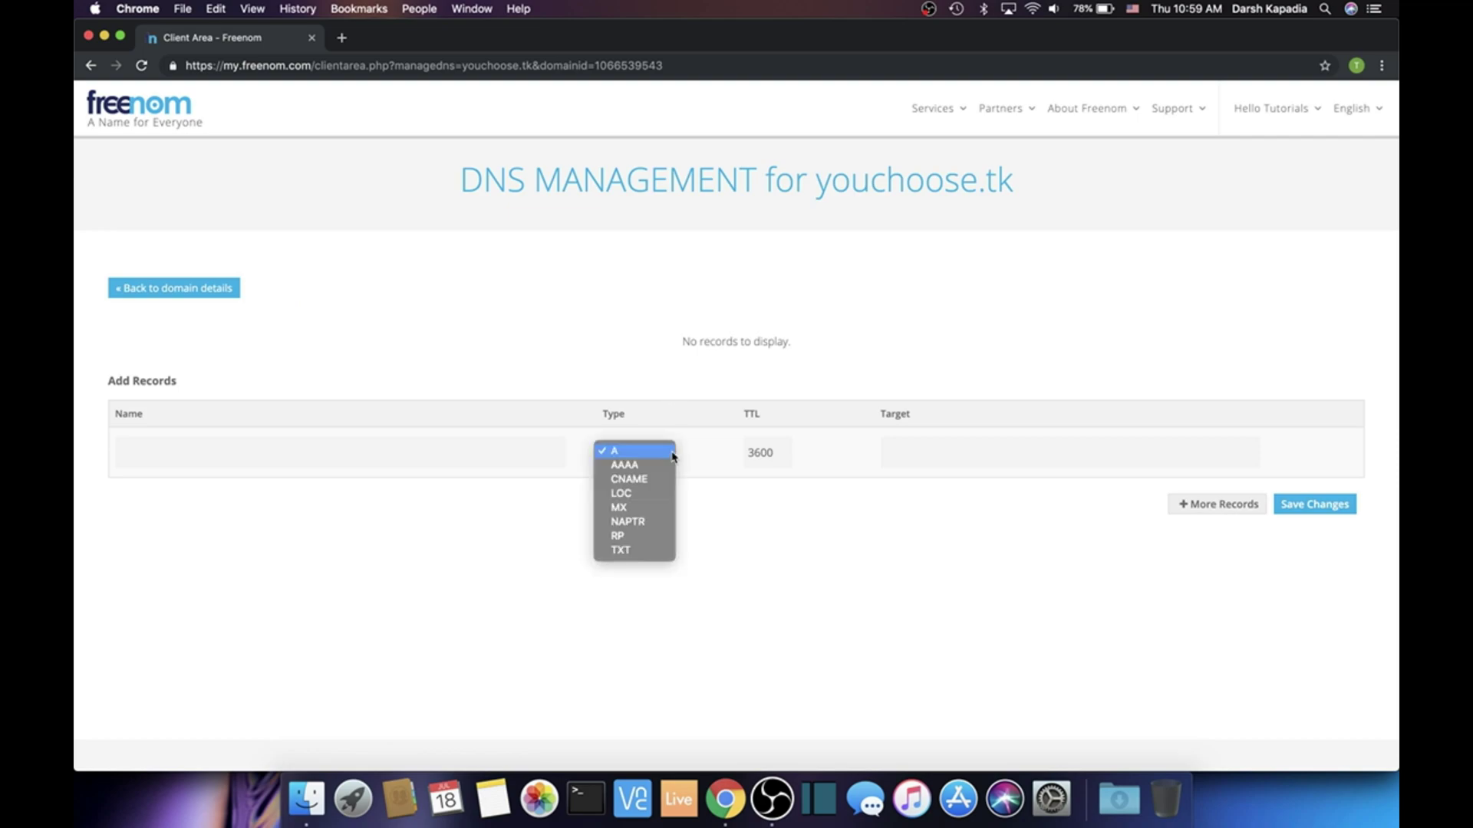
left_click(663, 480)
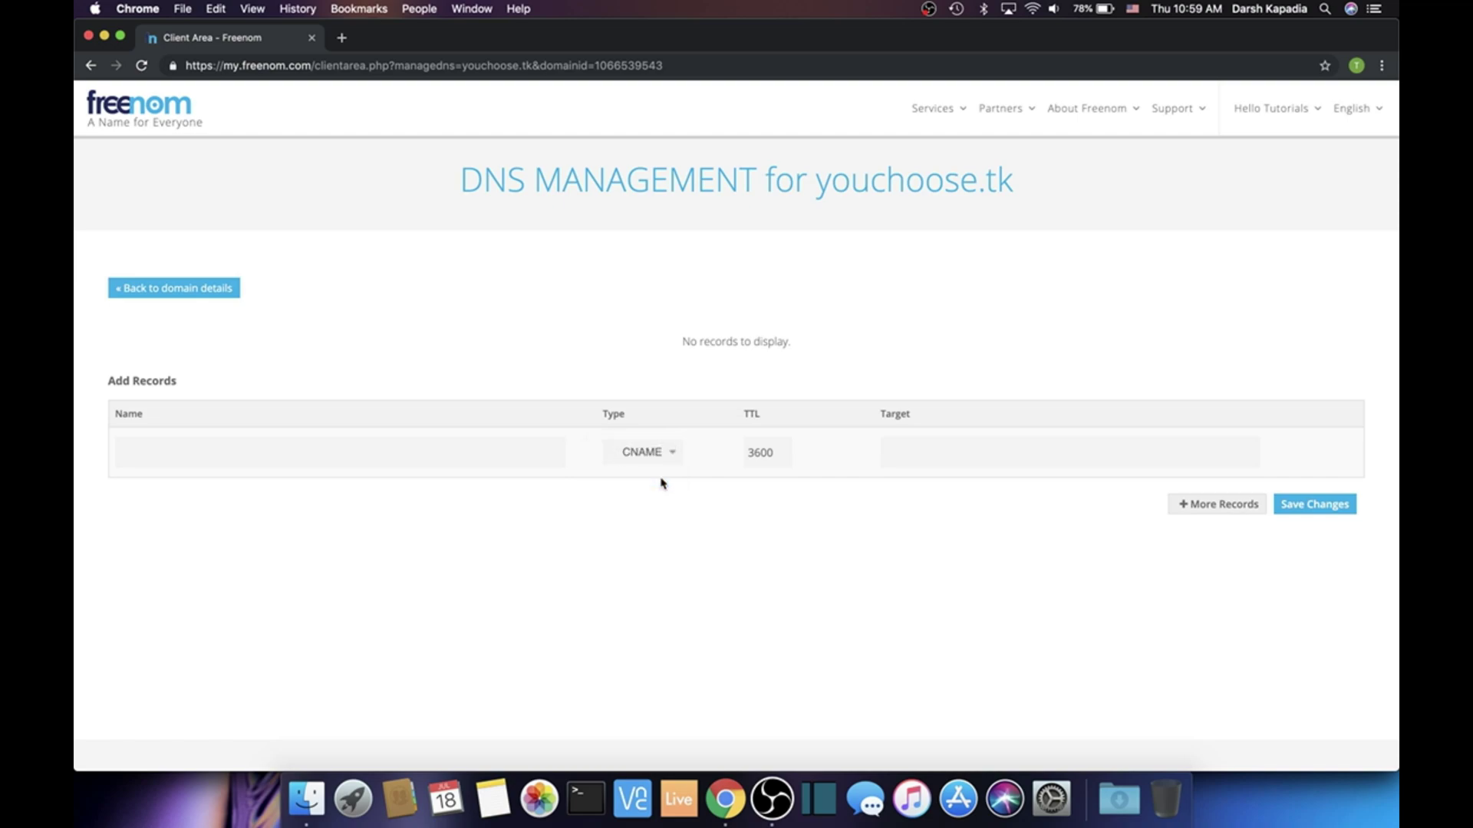
Go to sites.google.com in a new tab and sign in with the account password
left_click(341, 38)
type("sites")
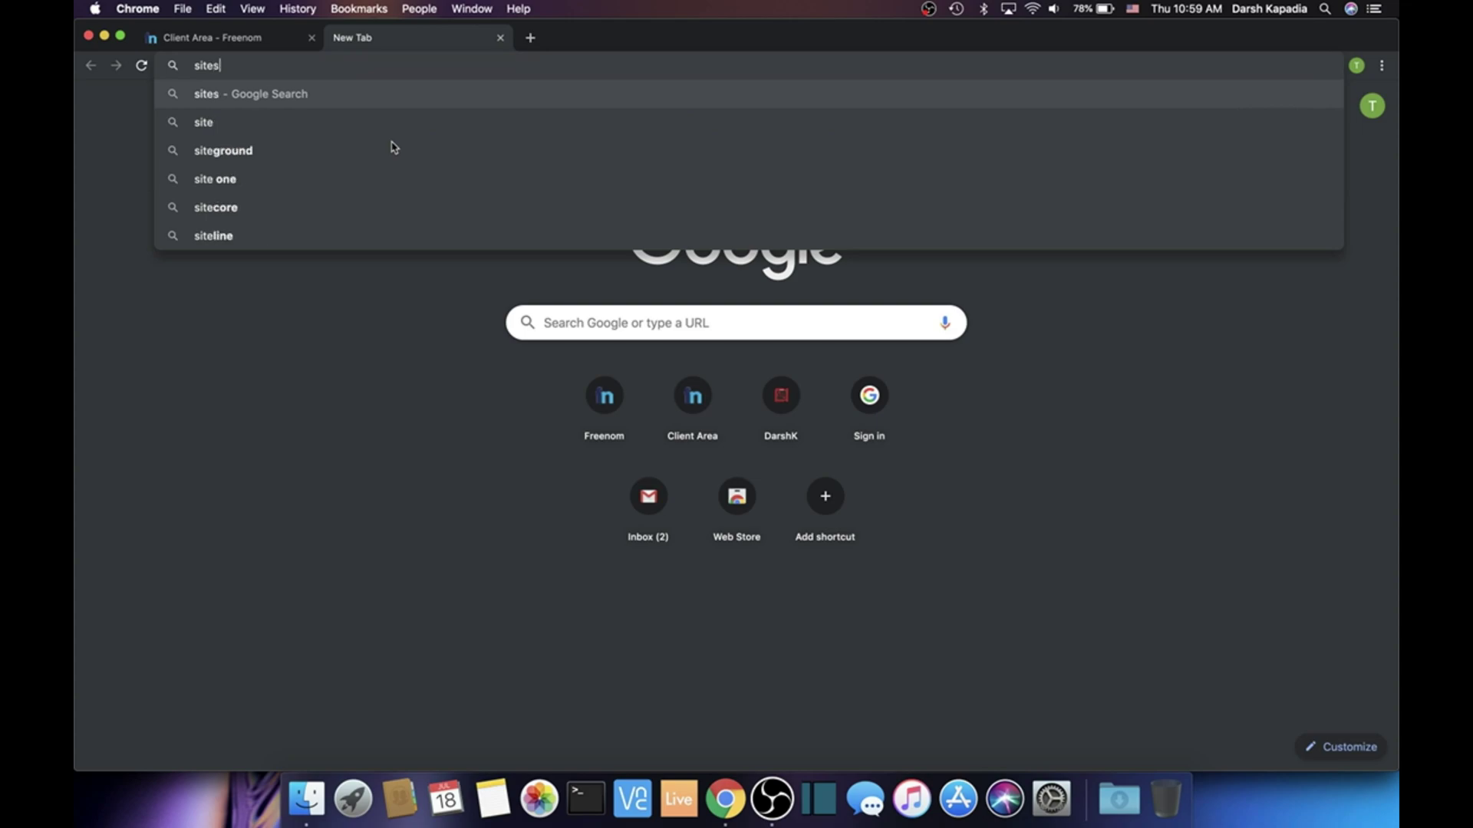
type(".google.com")
key("Return")
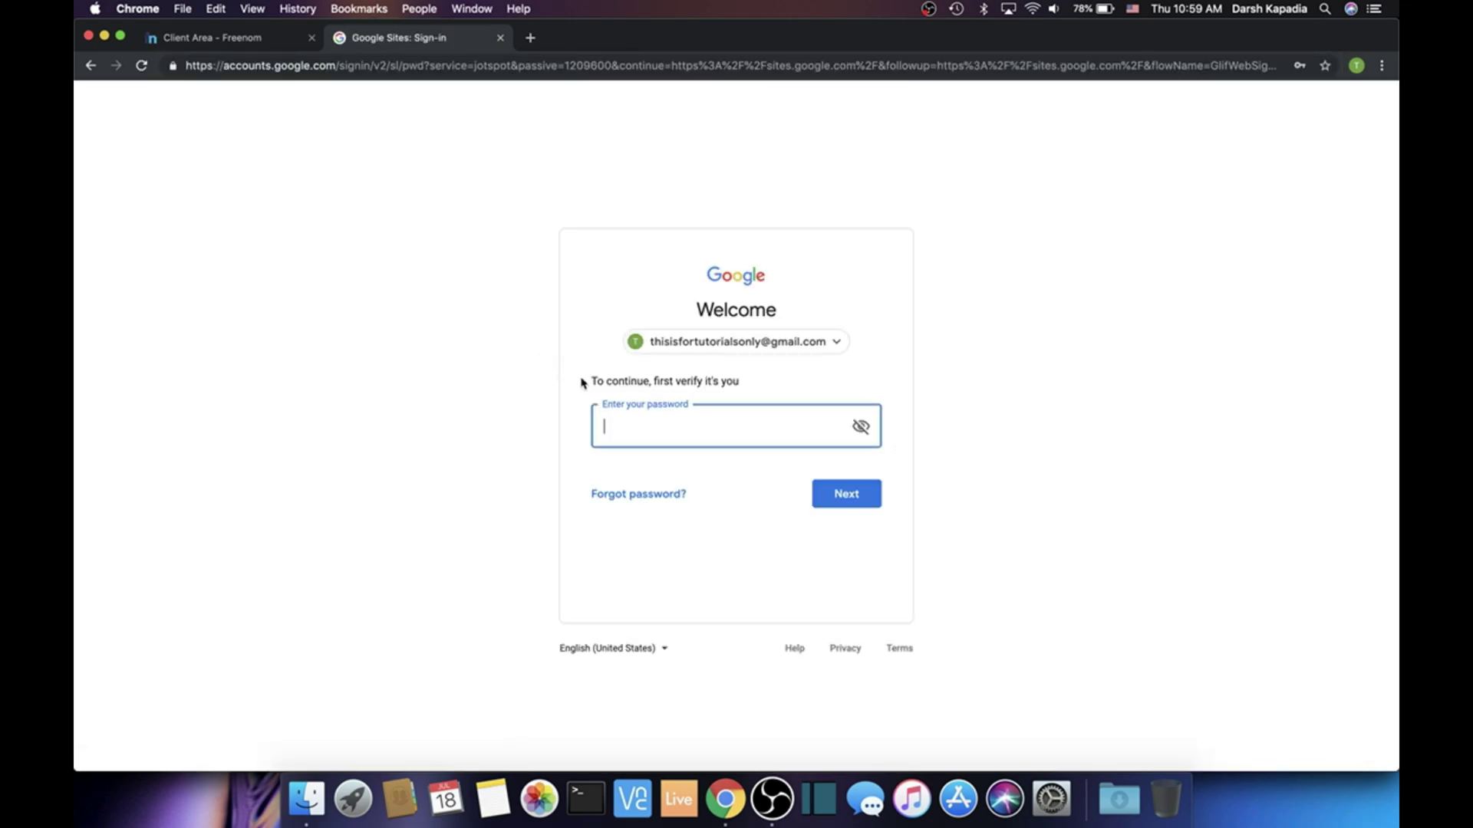
type("•••••••")
key("Return")
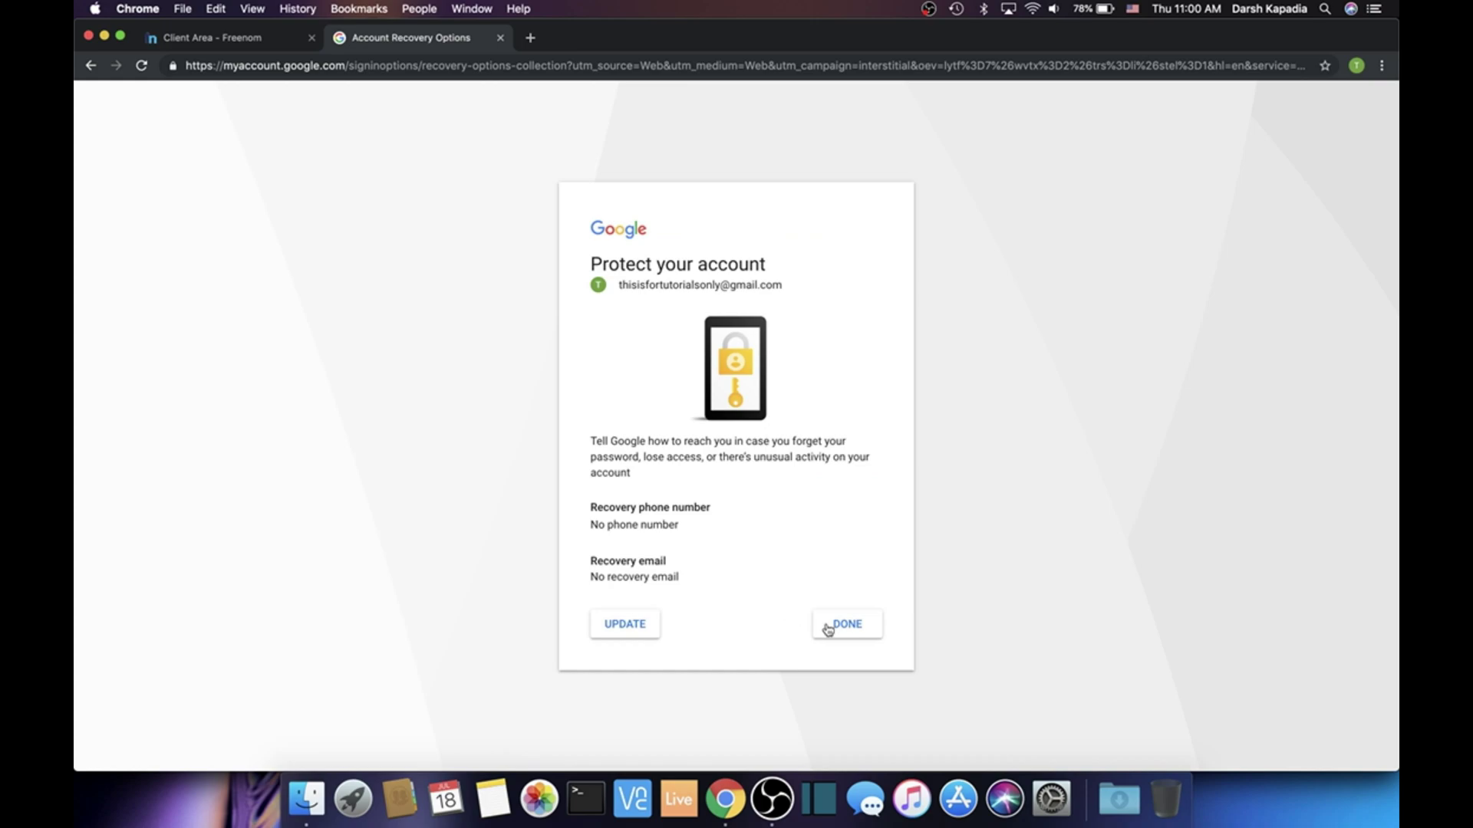
Dismiss the account protection and welcome prompts and open the new site's More menu
left_click(842, 636)
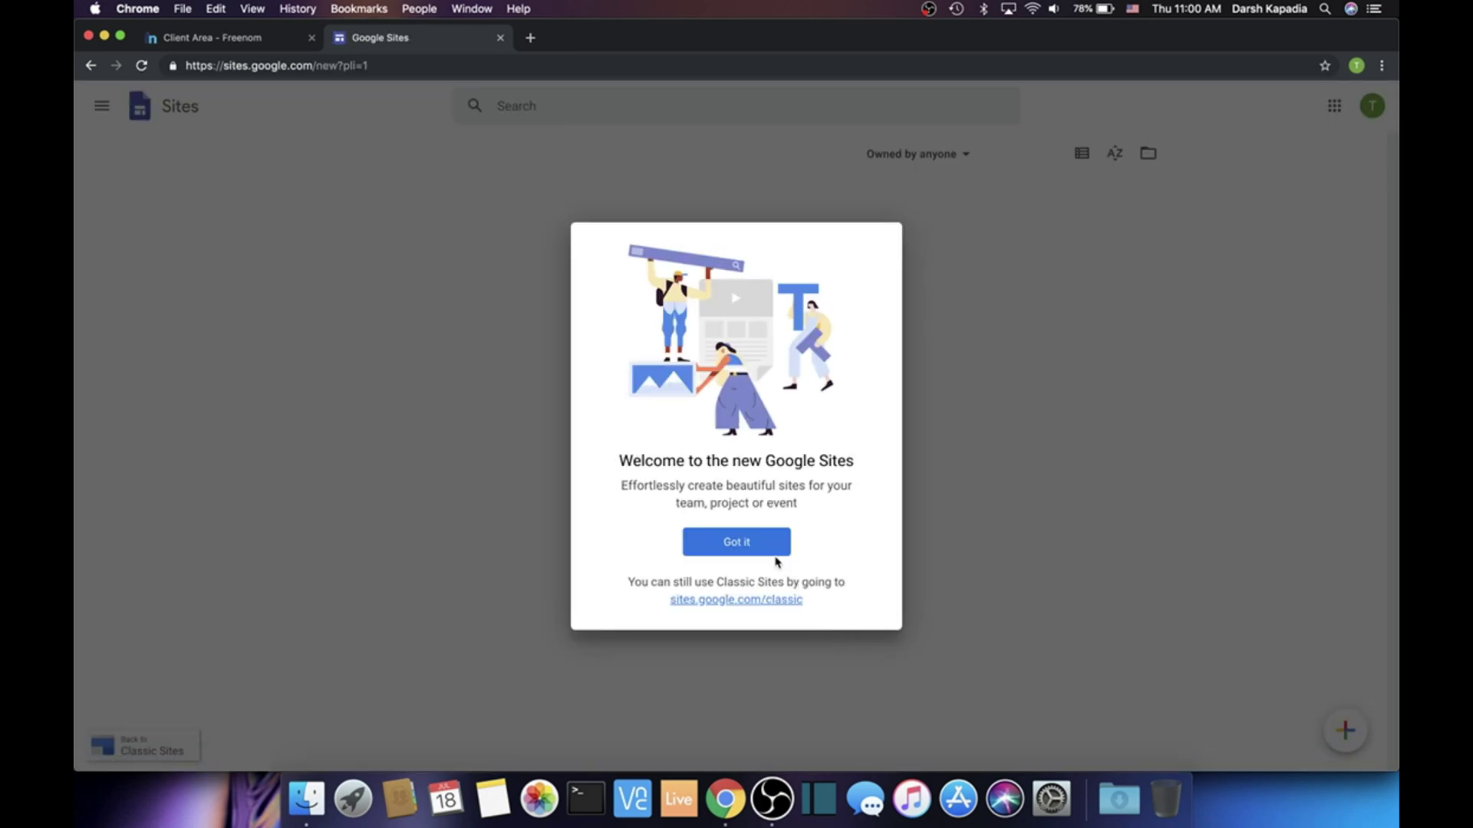
left_click(755, 546)
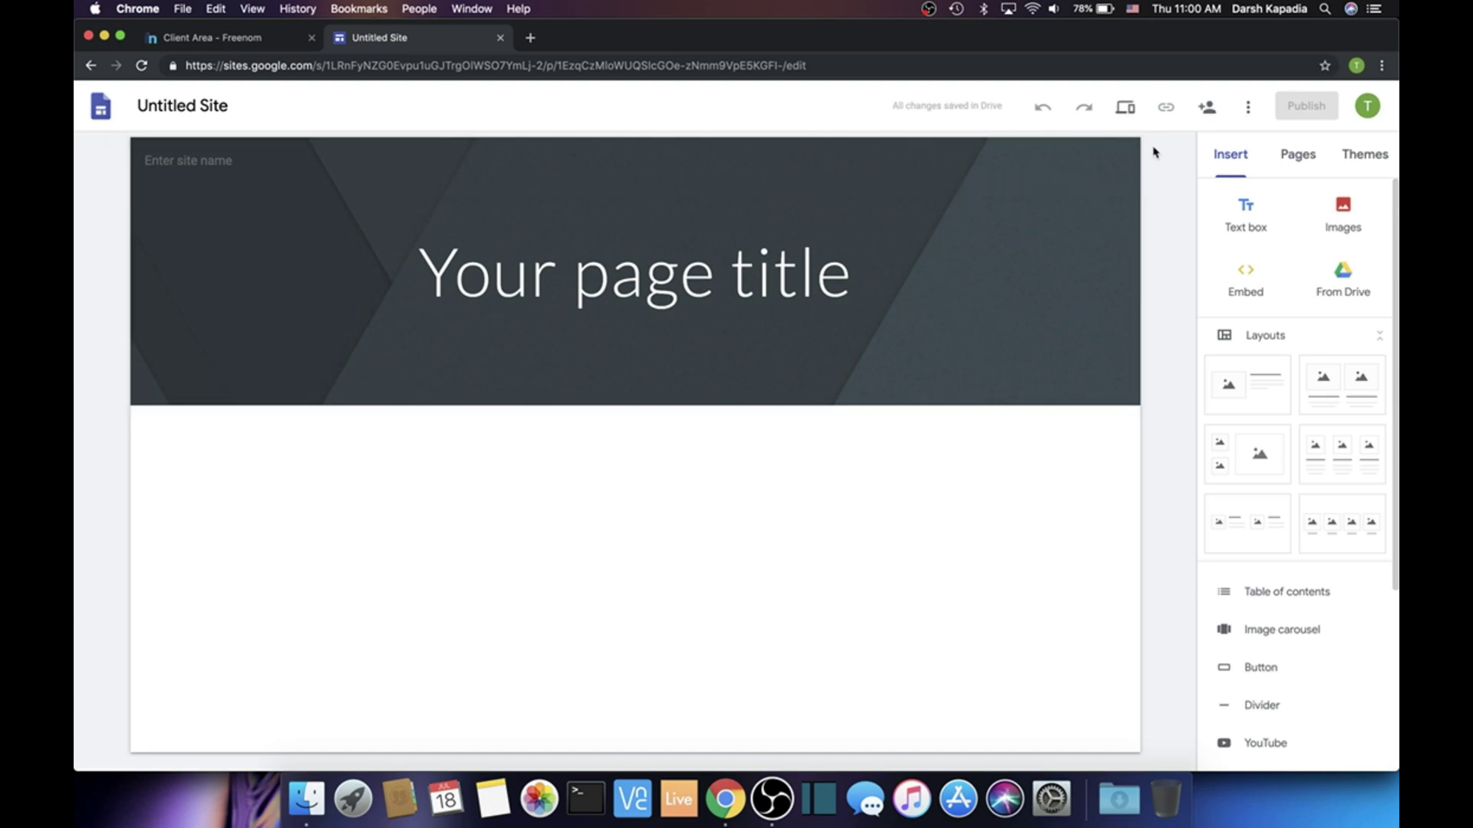
left_click(1248, 107)
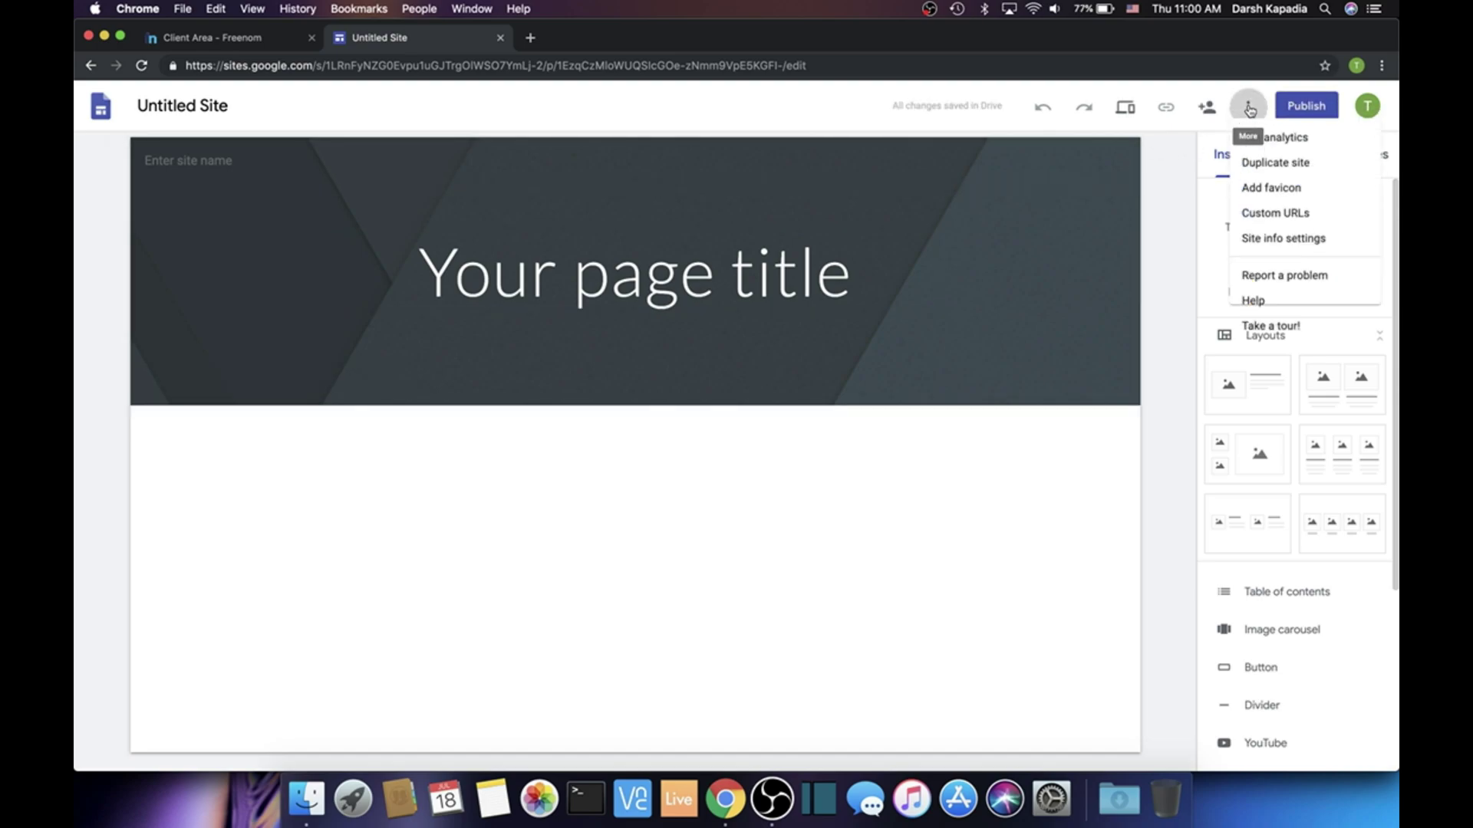
left_click(1279, 222)
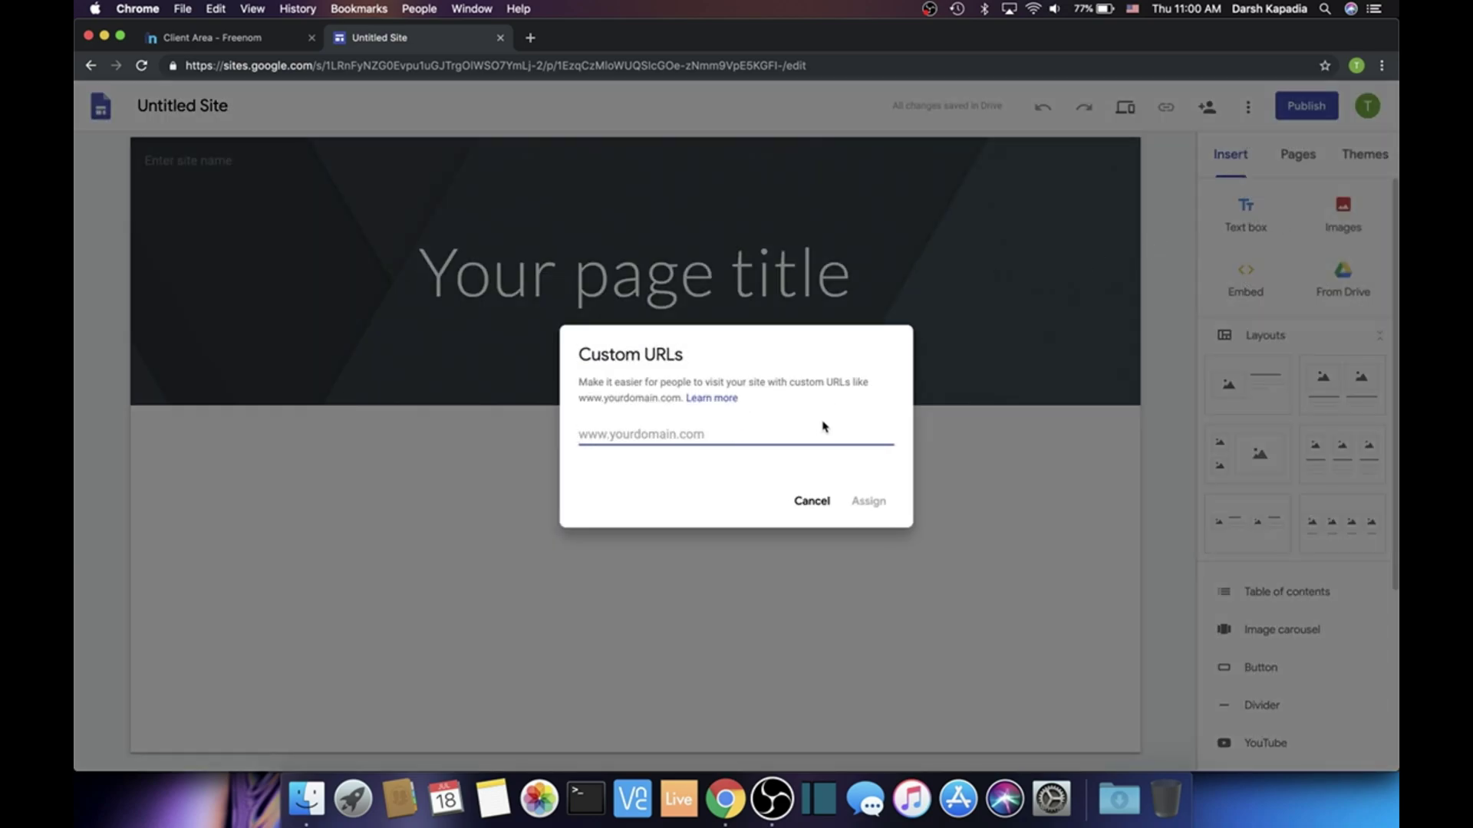
type("www")
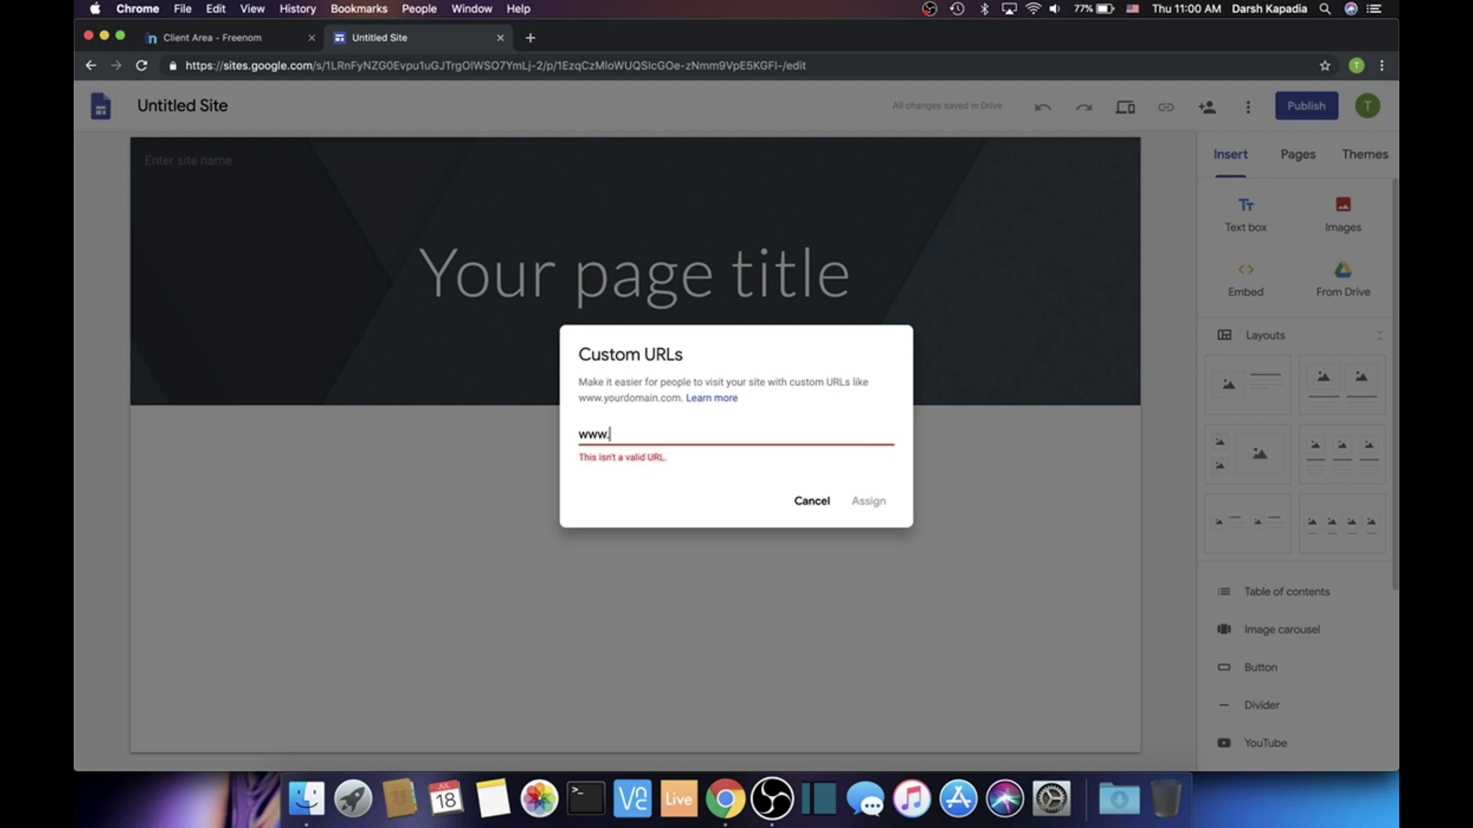
type(".")
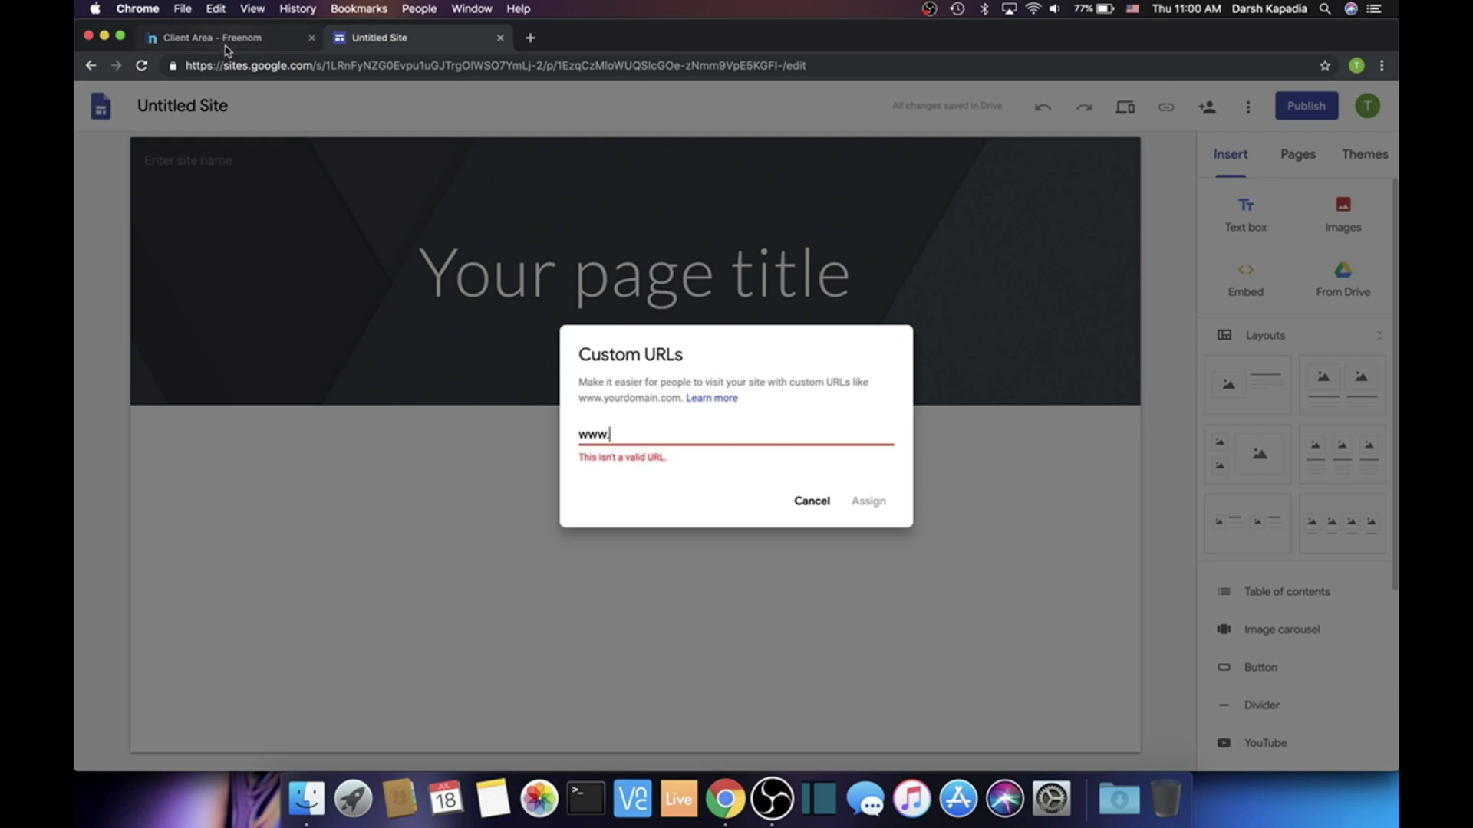
type("youchoose.tk")
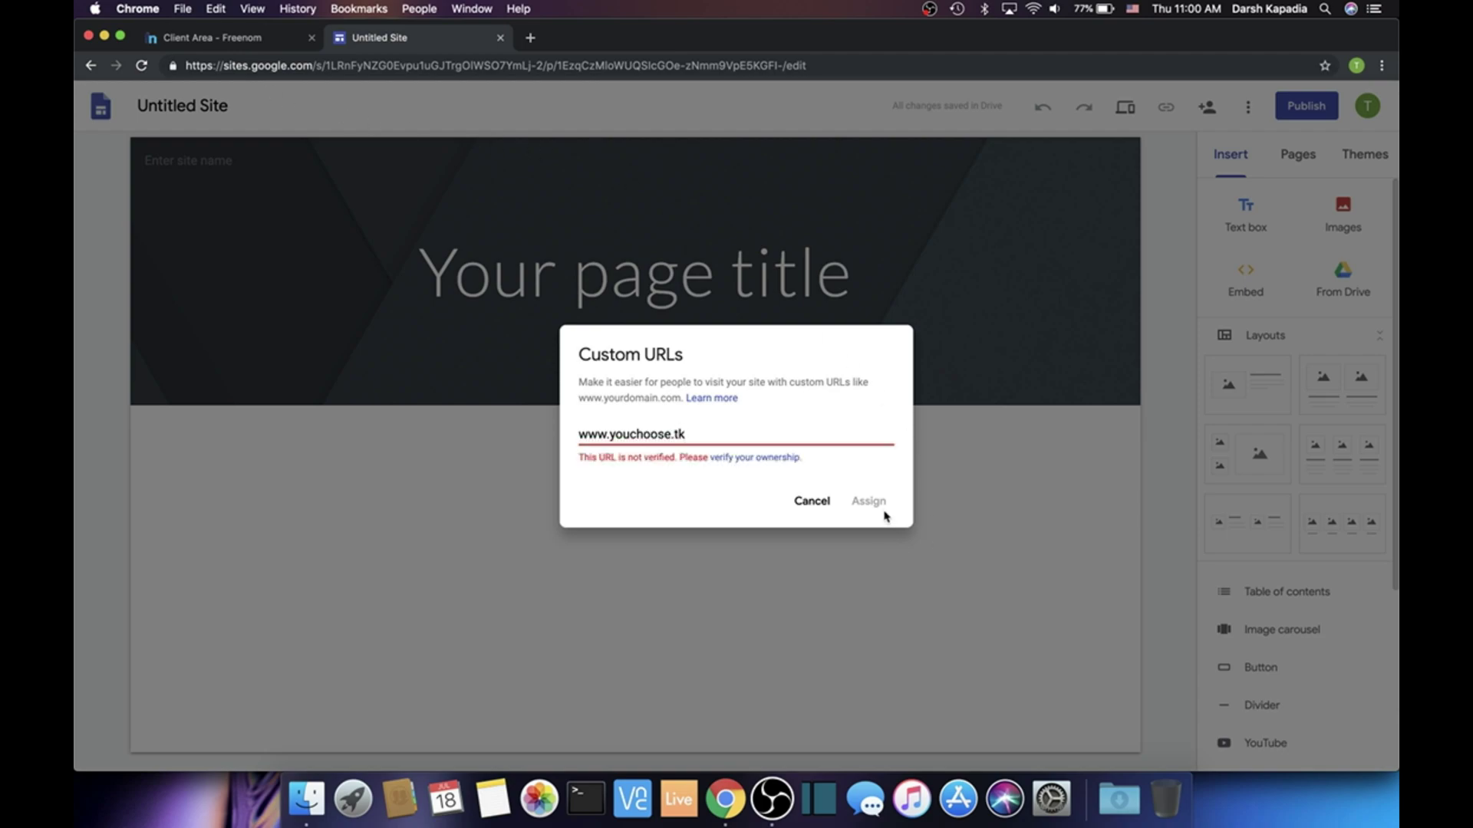
left_click(779, 464)
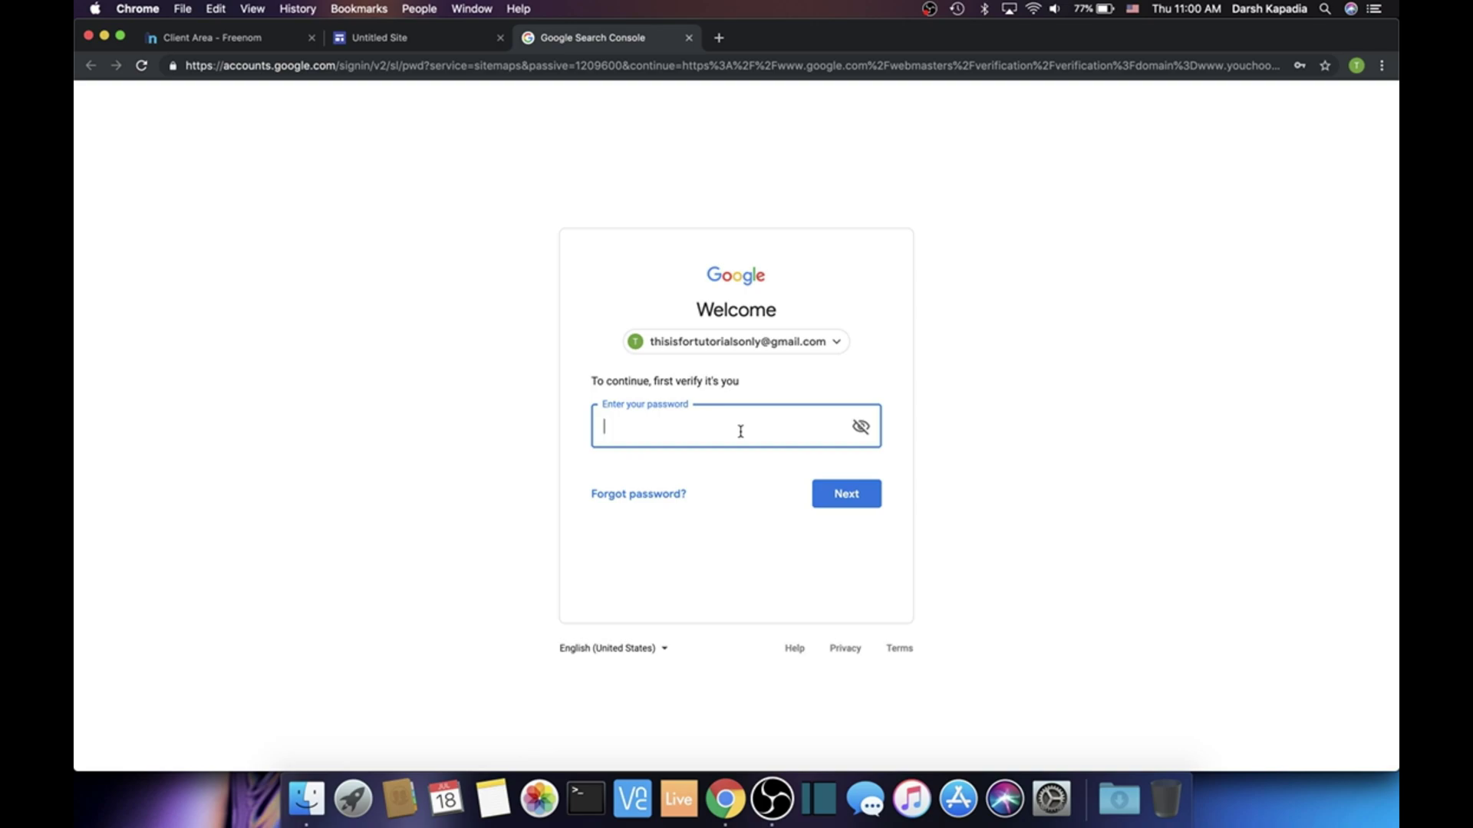
Sign in with the account password and choose Other as the domain registrar
type("•••••••")
key("Return")
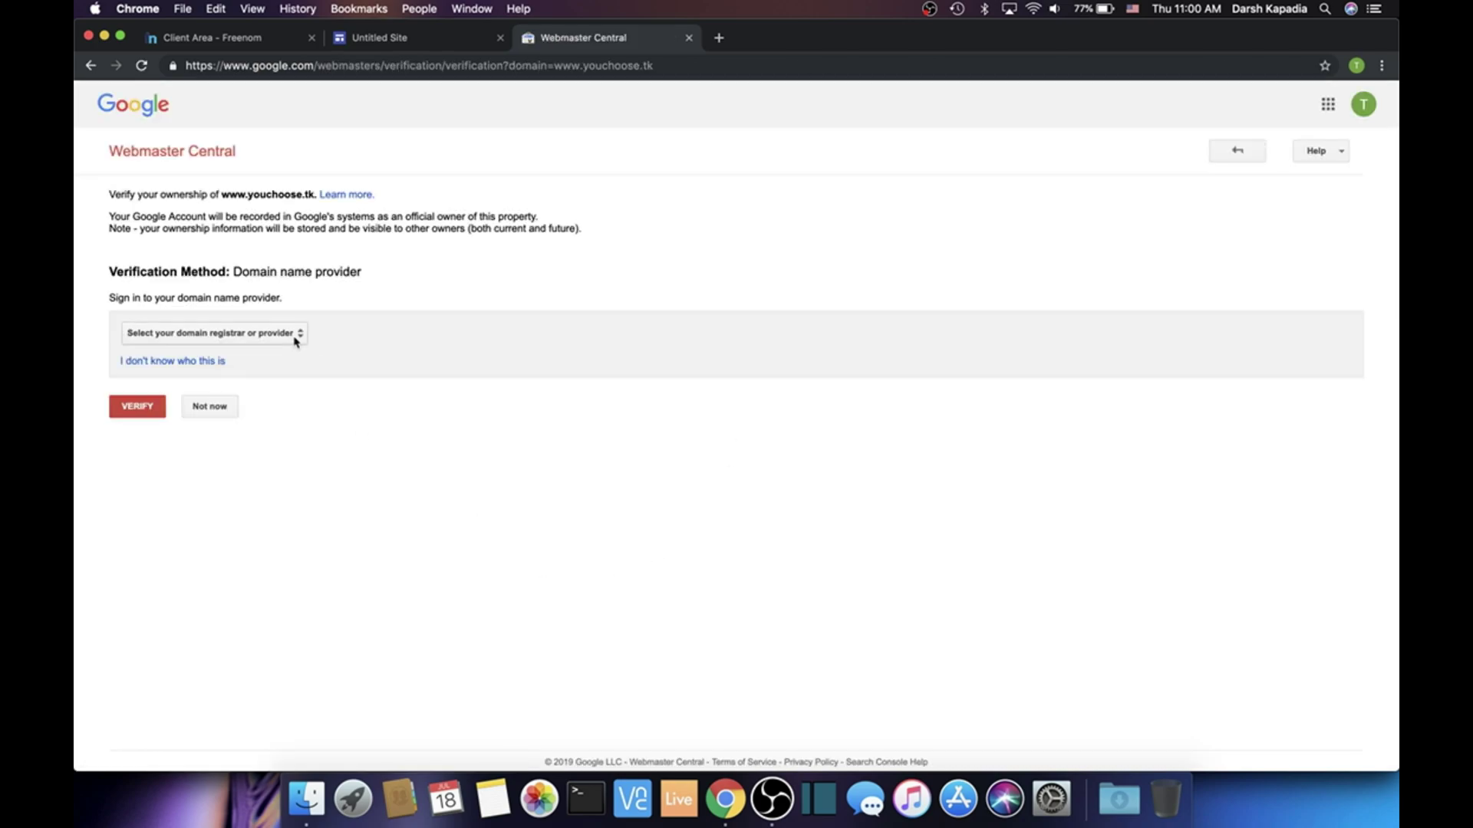
left_click(295, 334)
scroll(302, 463, "down", 10)
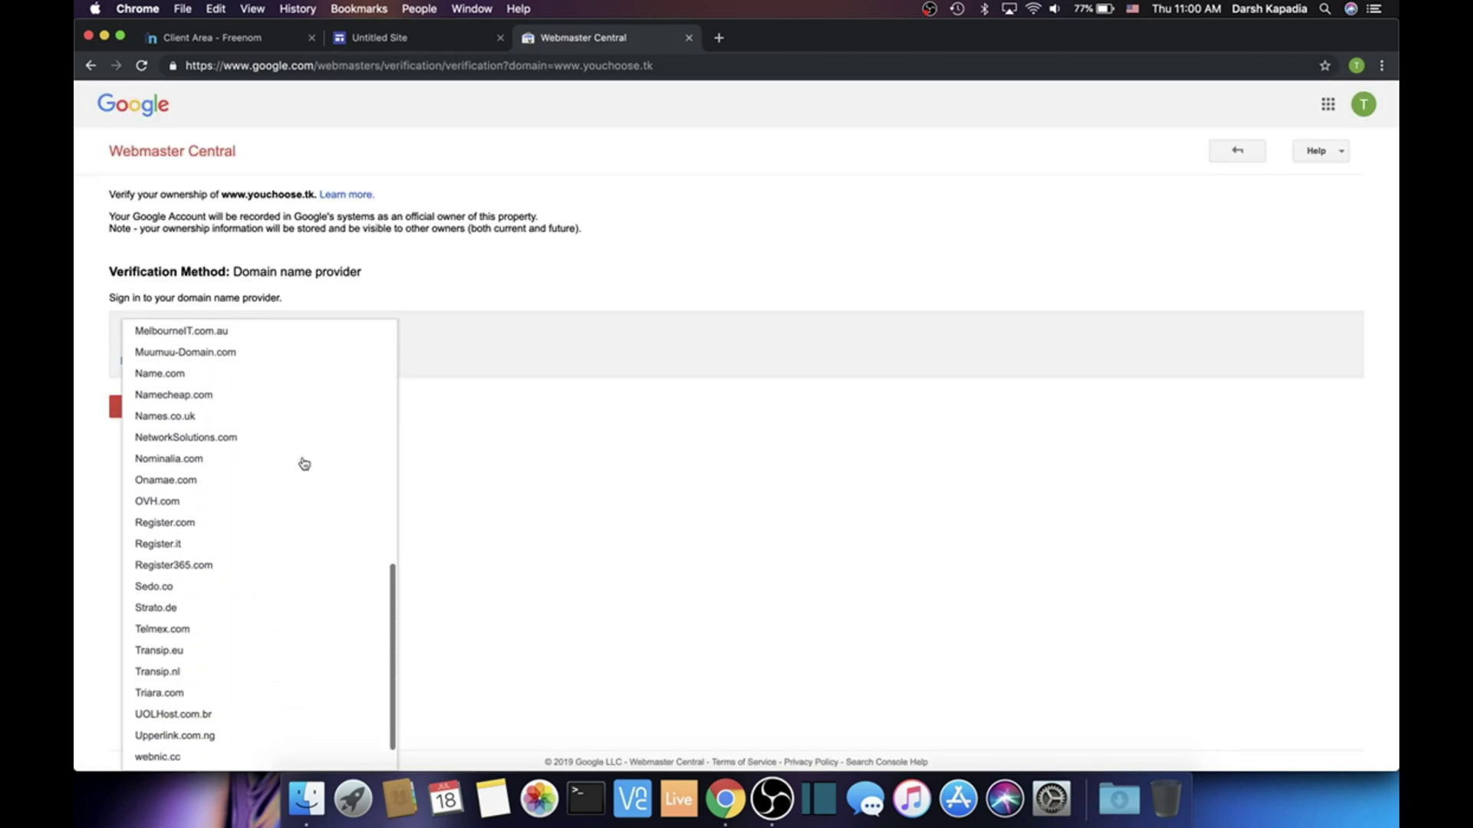
left_click(188, 761)
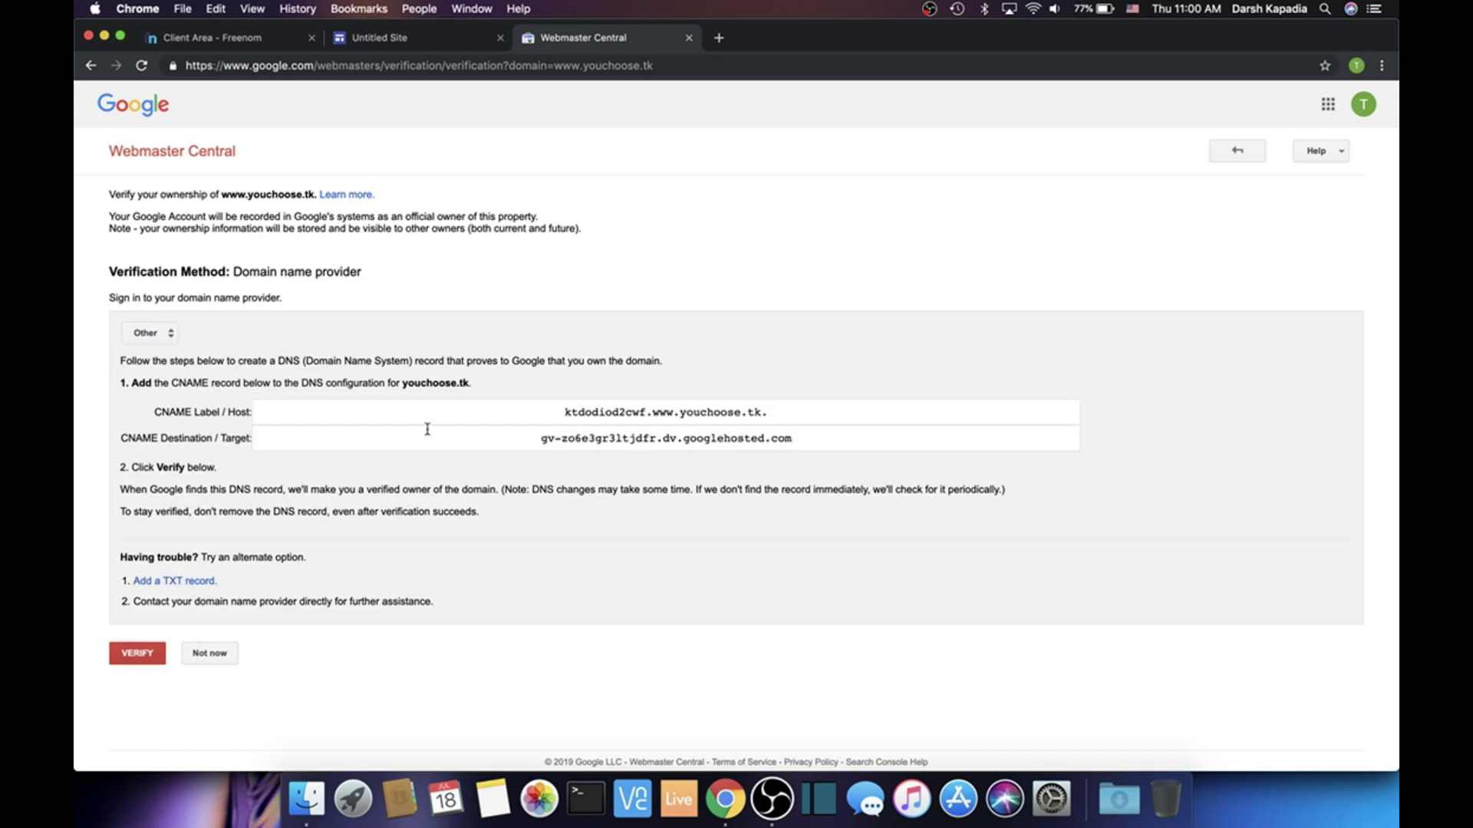
Copy the CNAME host label into the Name field of Freenom's new DNS record
left_click(628, 413)
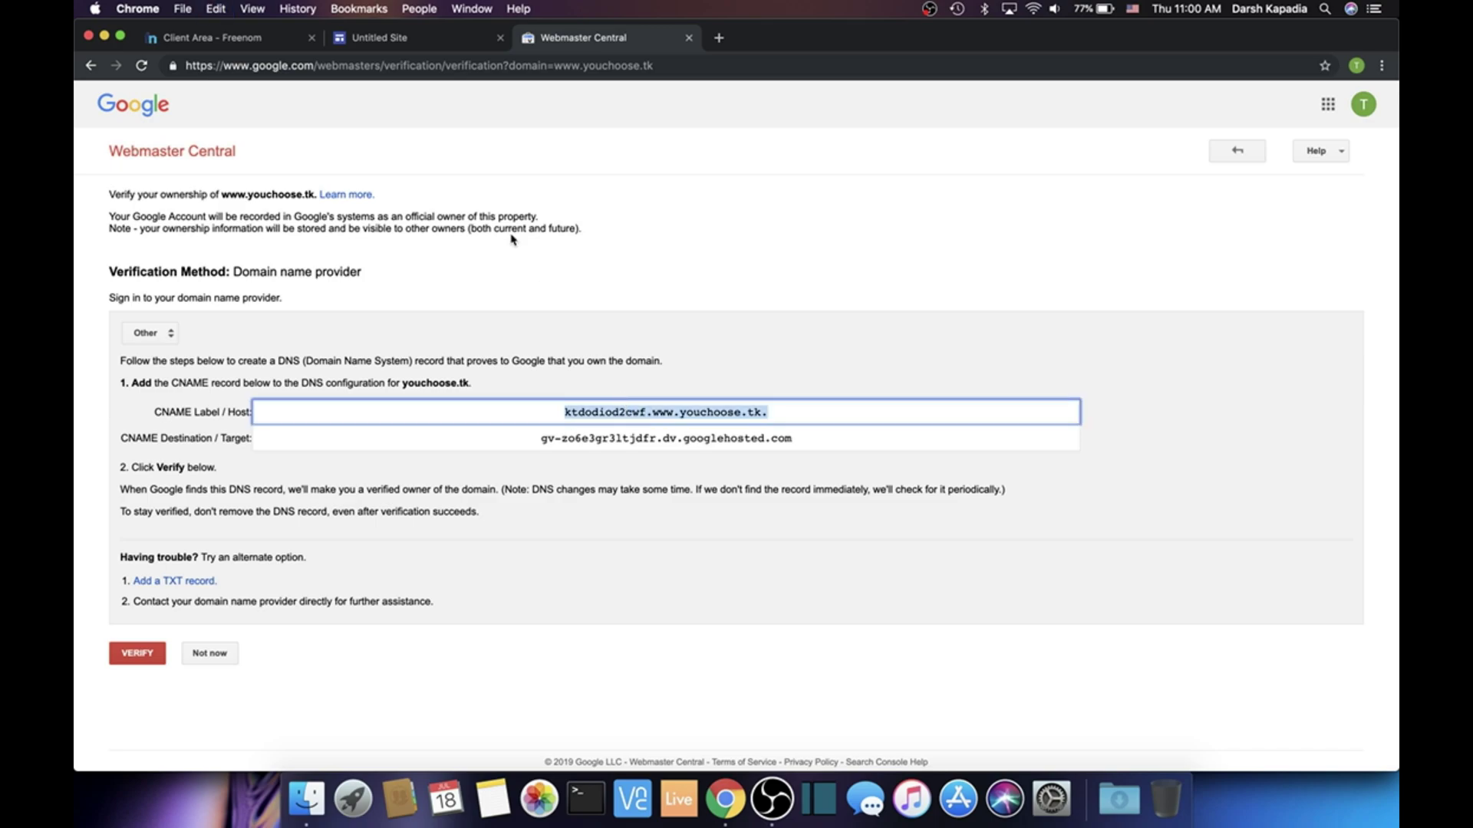
left_click(257, 39)
left_click(378, 445)
type("ktdodiod2cwf.www.youchoose.tk.")
left_click(572, 39)
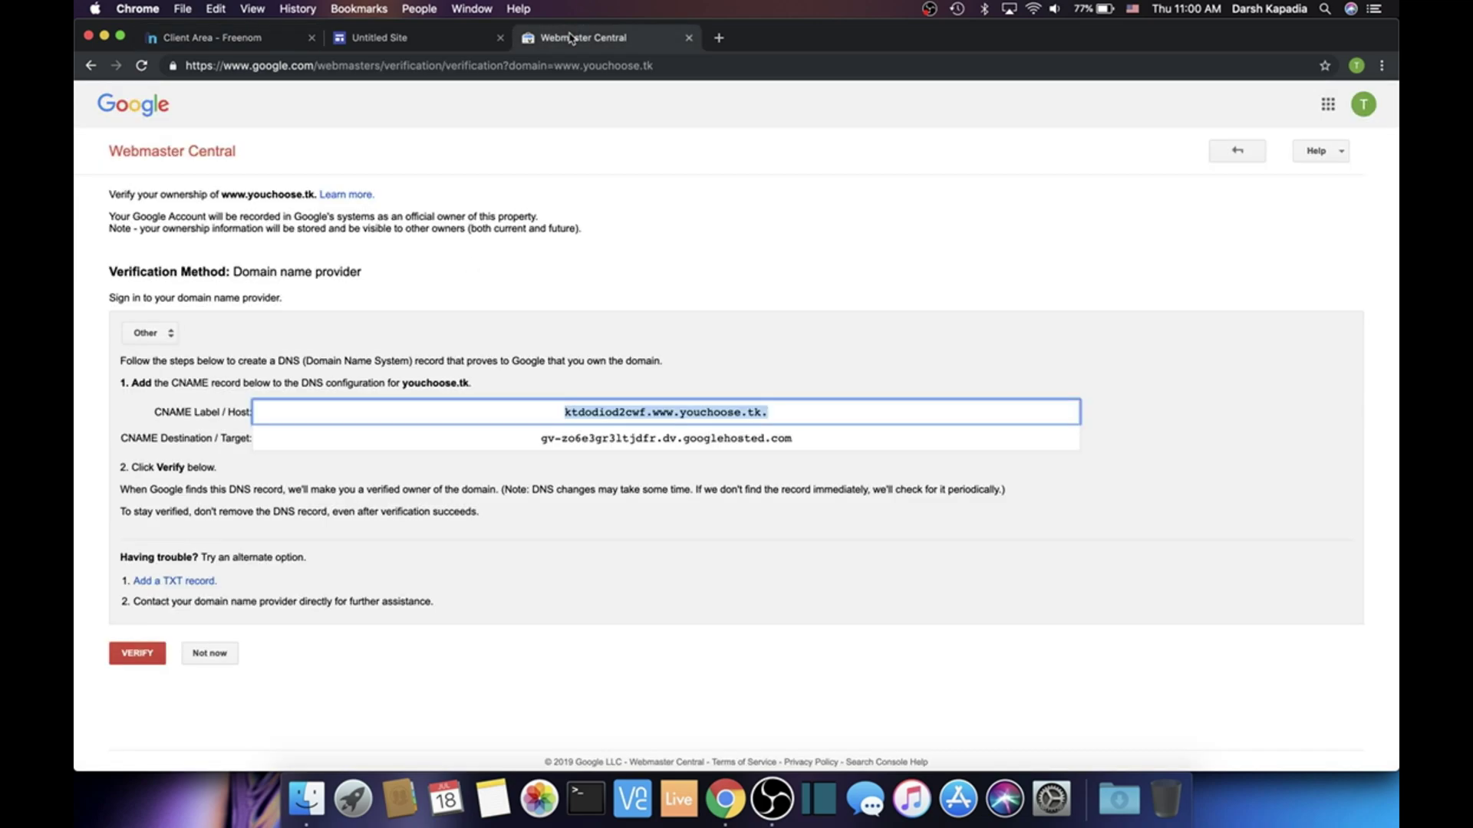
Paste the googlehosted destination as the verification CNAME's target and save the record
left_click(590, 437)
key("cmd+c")
left_click(208, 38)
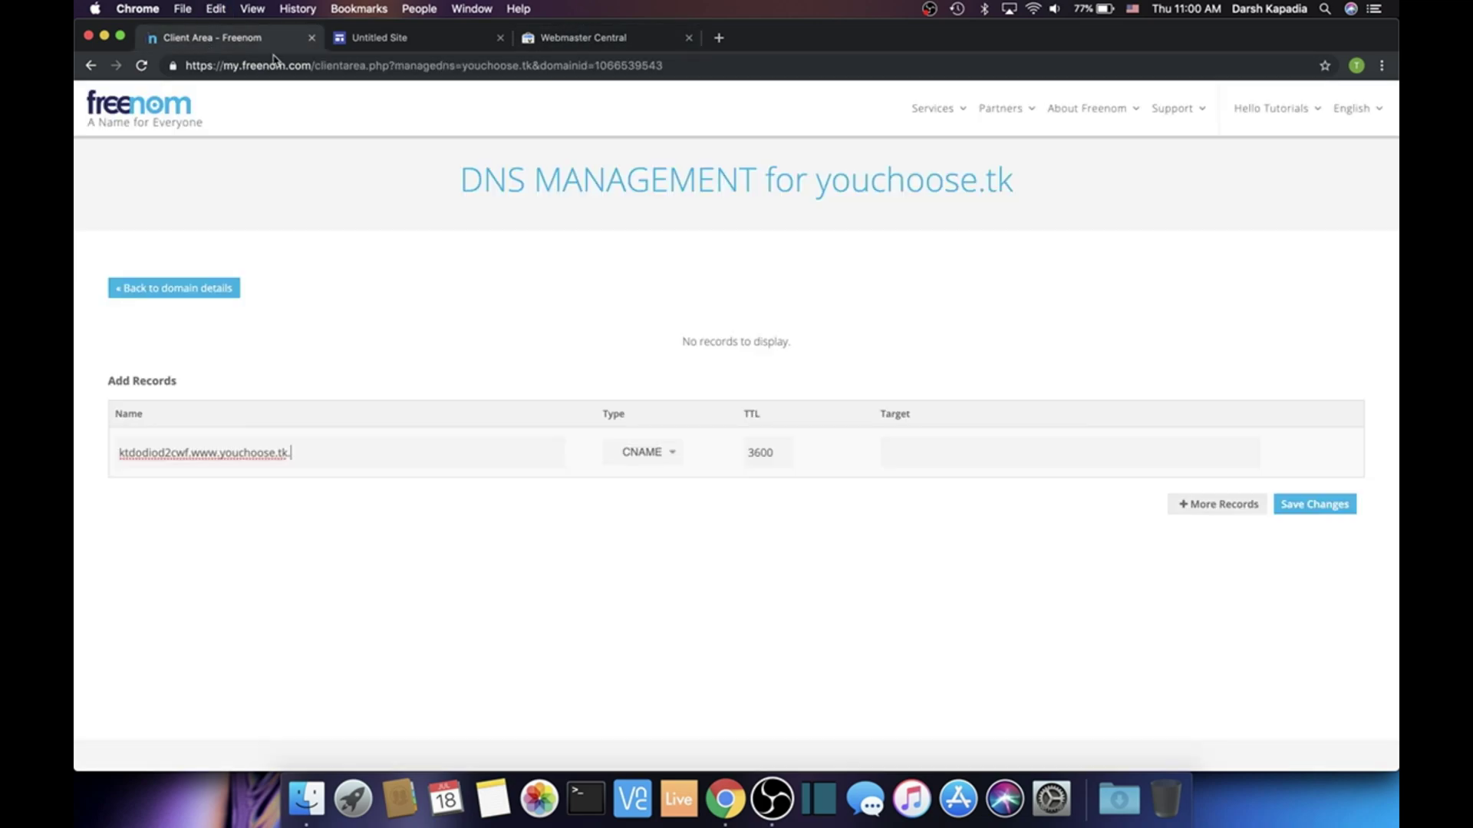
left_click(999, 452)
key("cmd+v")
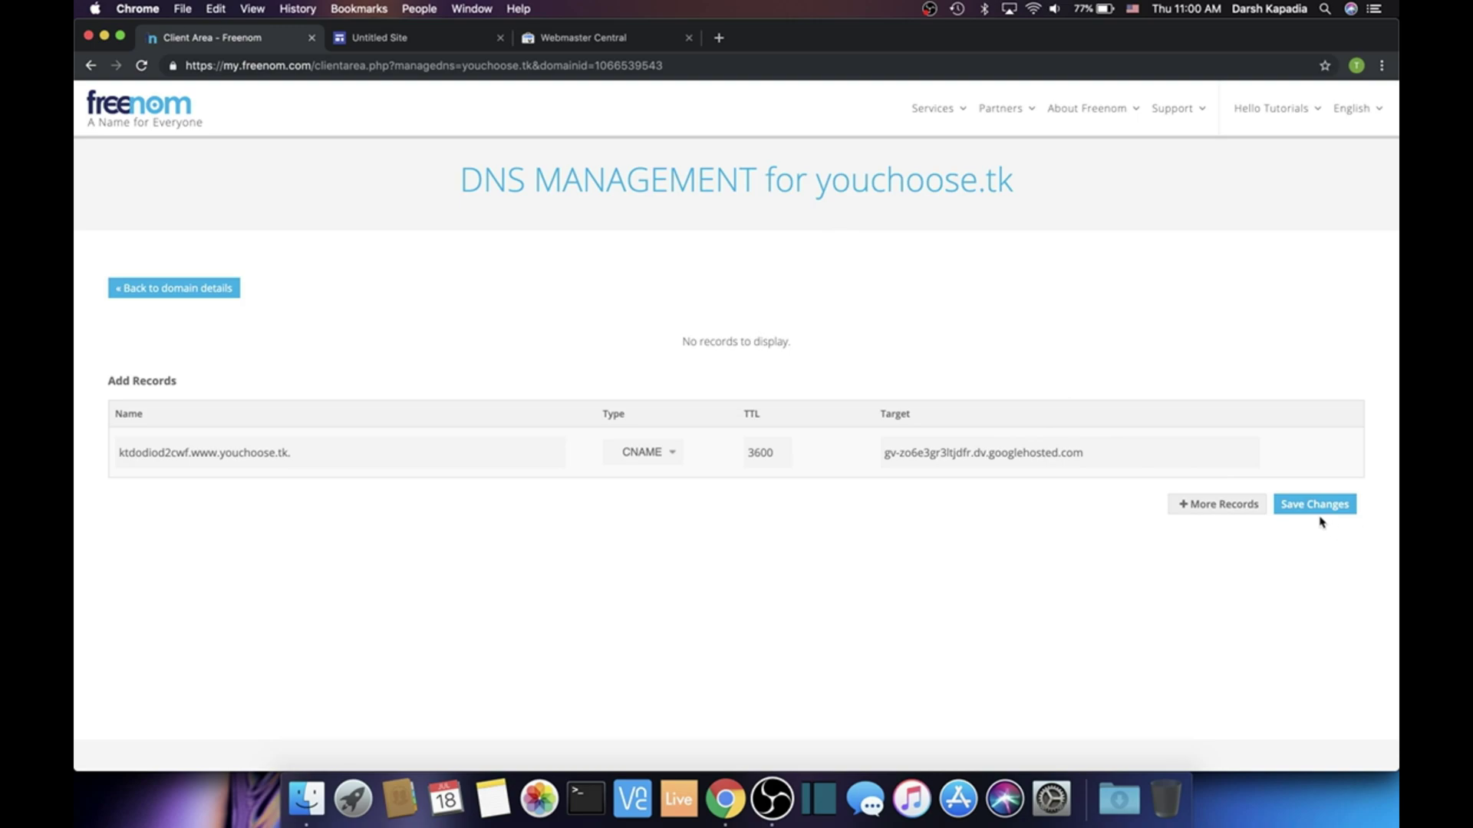
left_click(1317, 506)
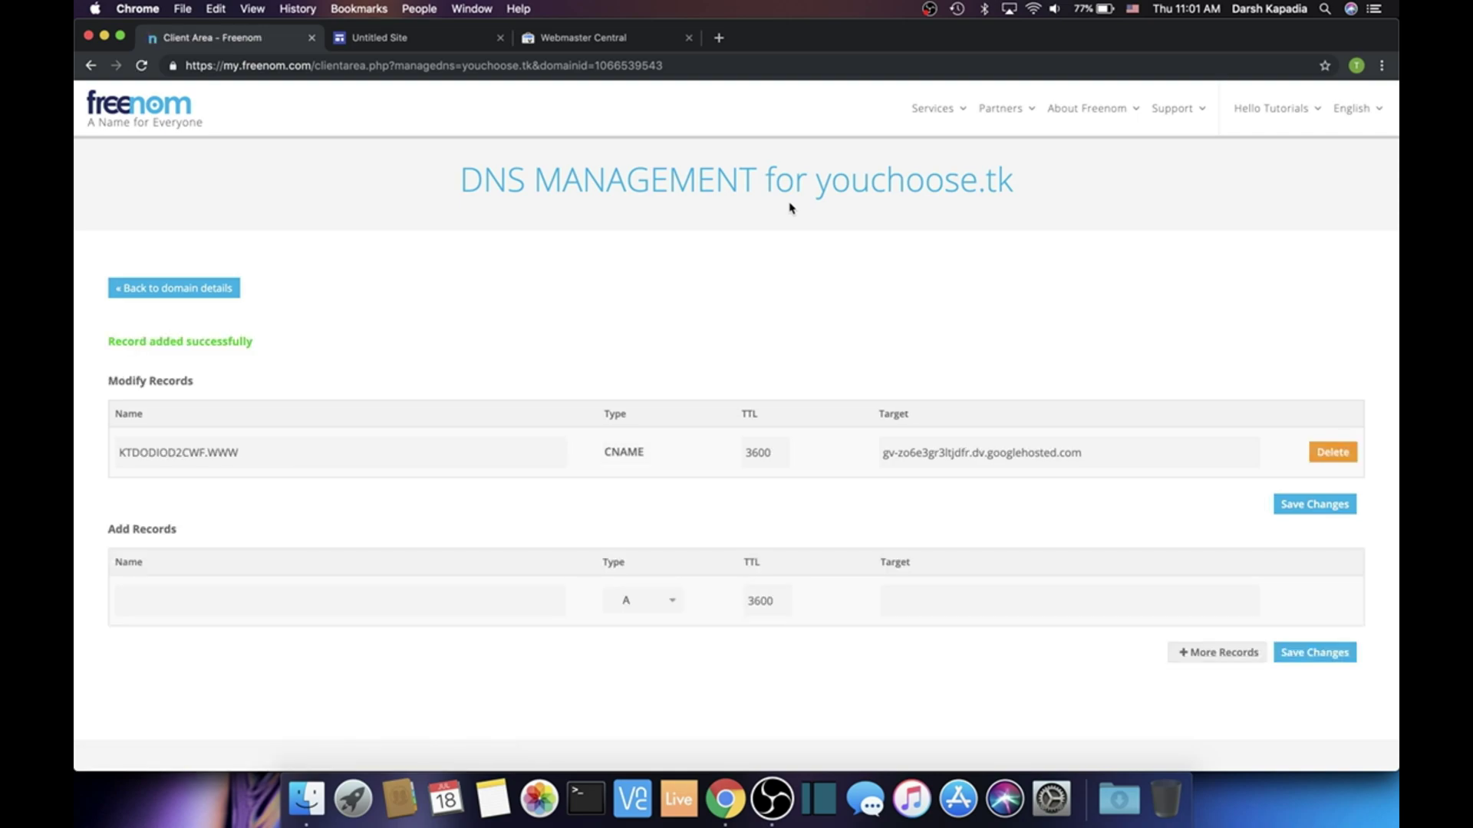
Add and save a www CNAME record pointing to ghs.googlehosted.com
left_click(539, 44)
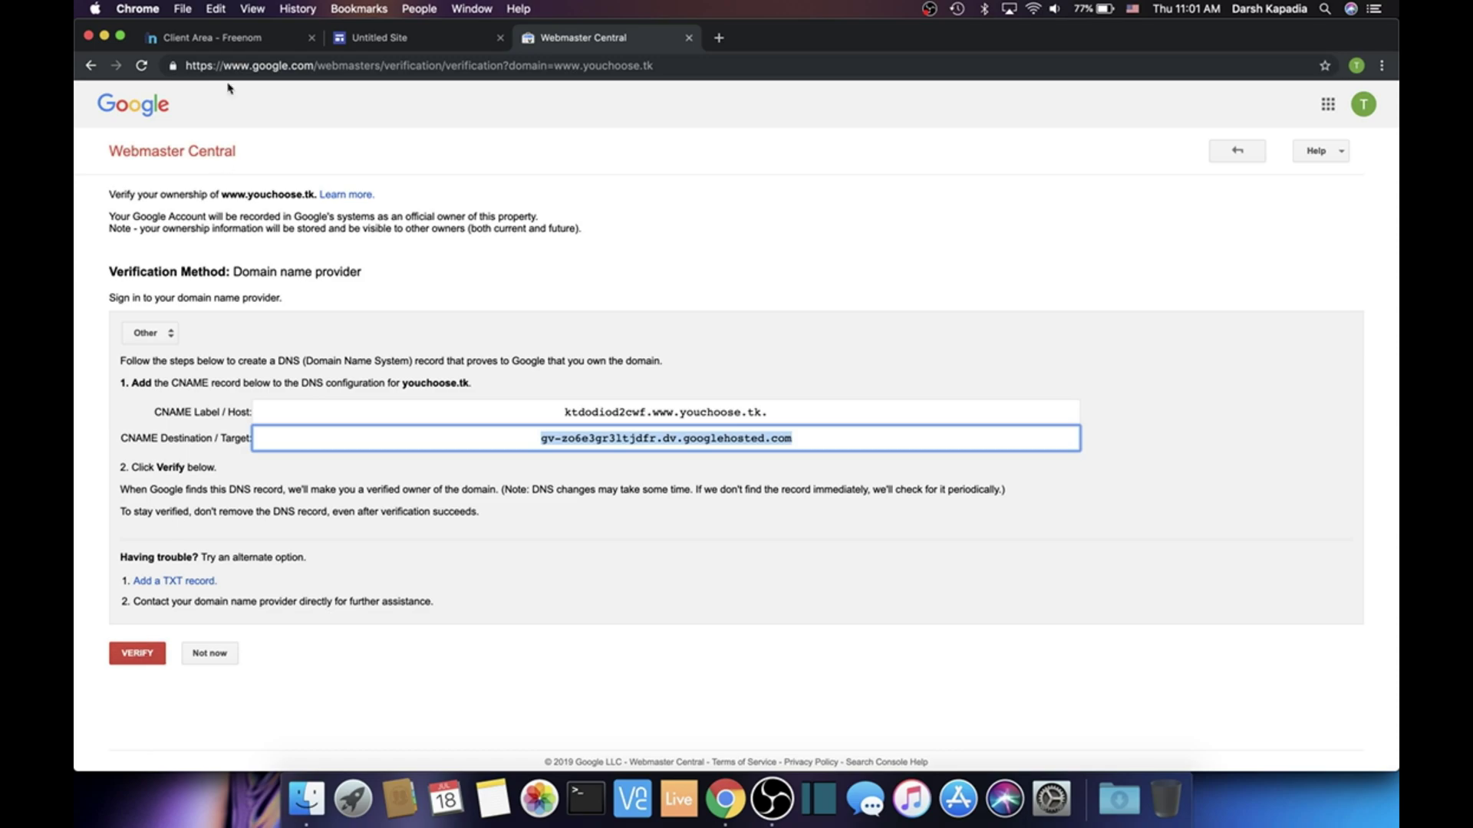
left_click(202, 40)
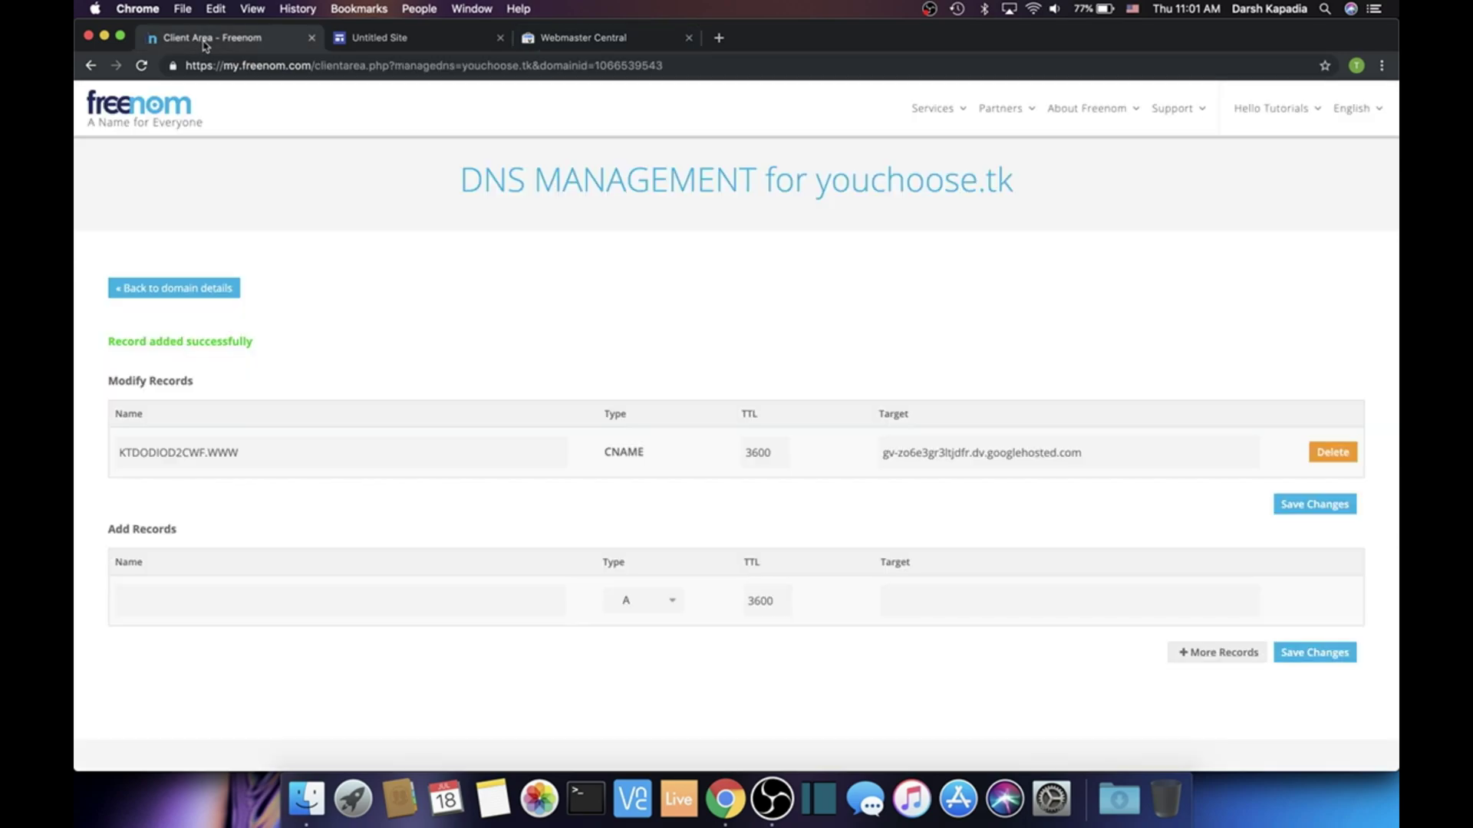
left_click(446, 598)
type("www")
left_click(965, 599)
type("ghs.googlehosted.com")
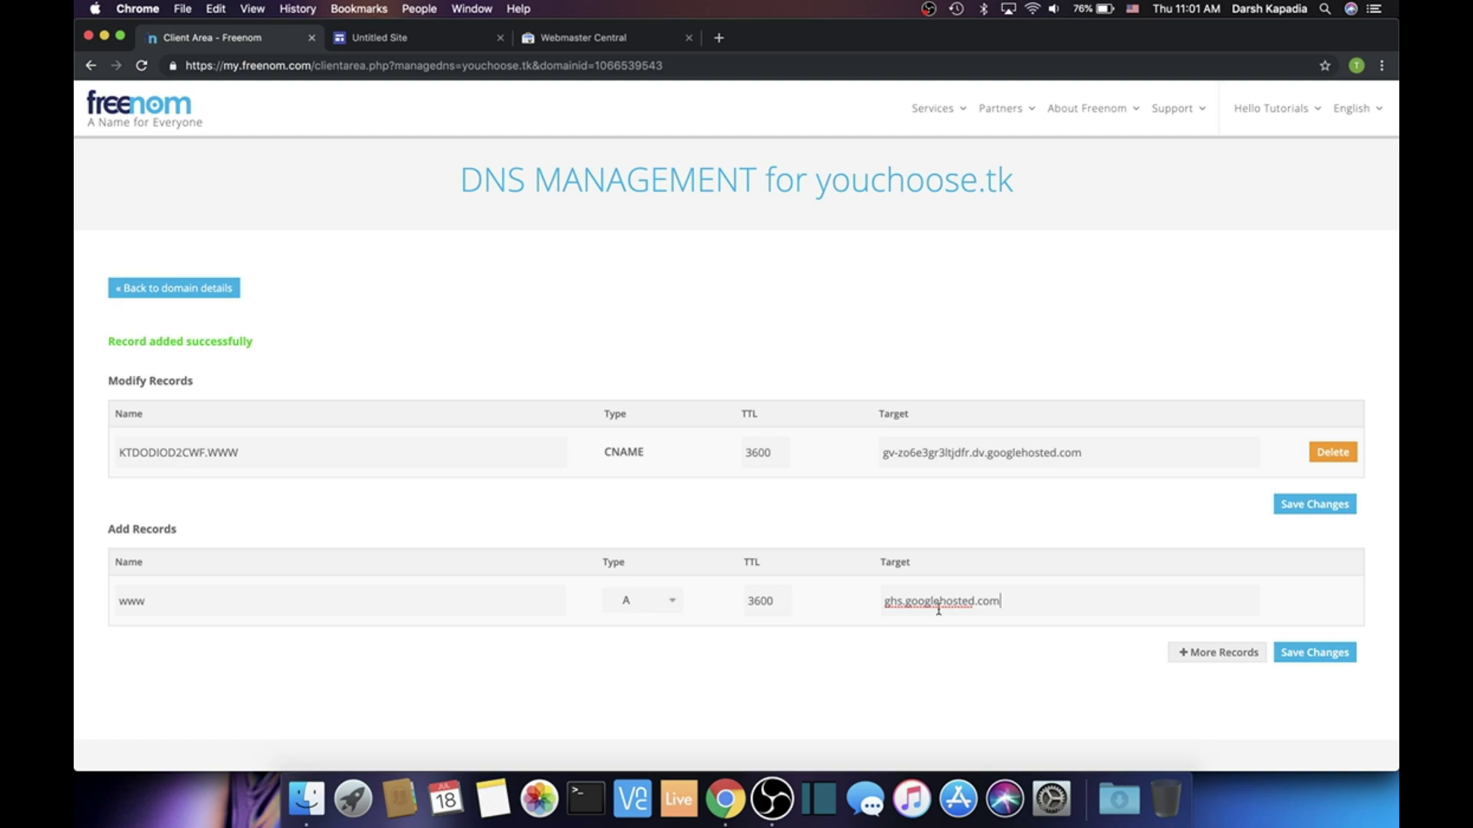
left_click(625, 599)
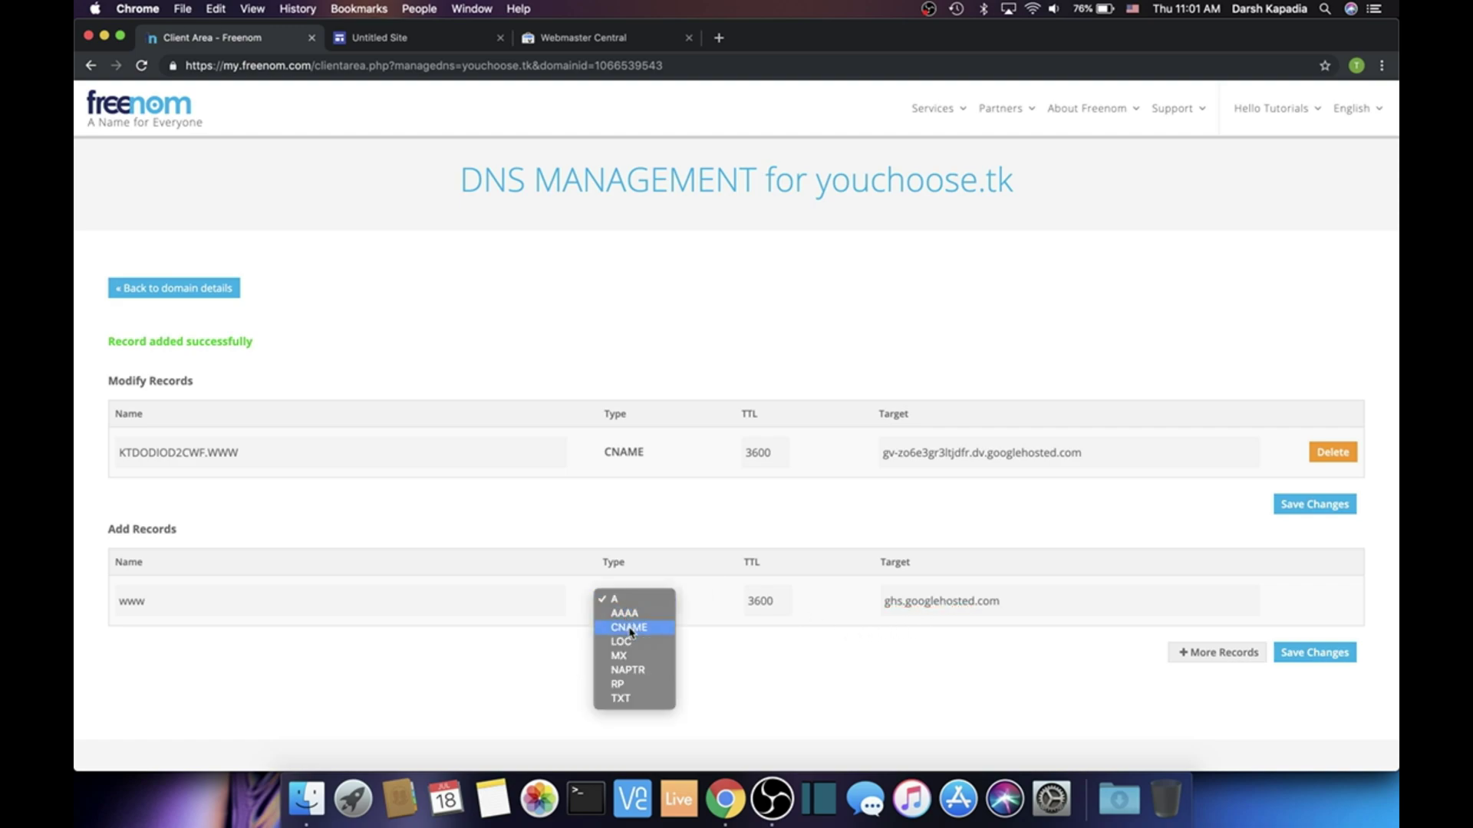
left_click(629, 628)
left_click(1316, 655)
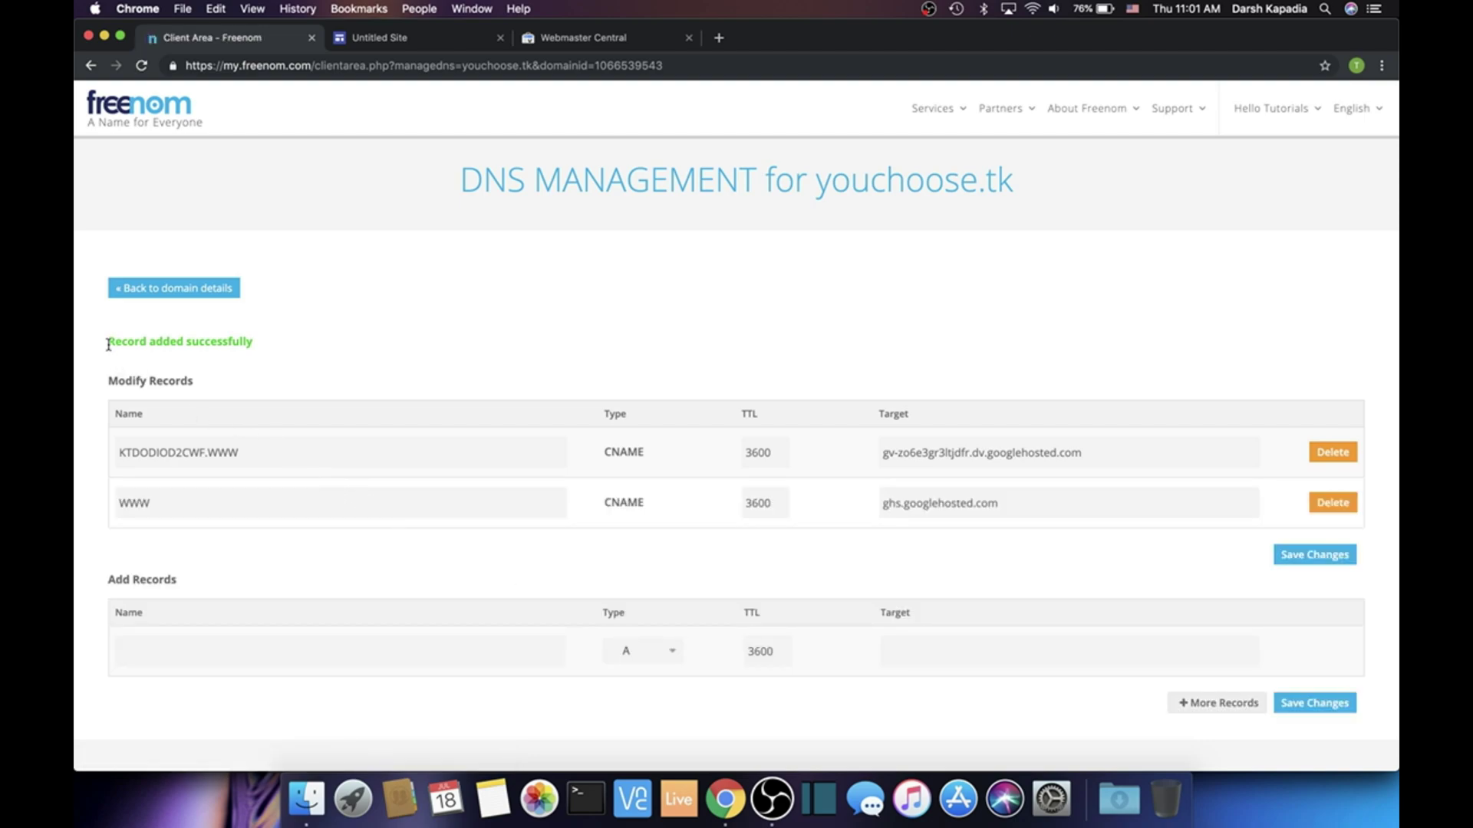
left_click_drag(108, 340, 253, 340)
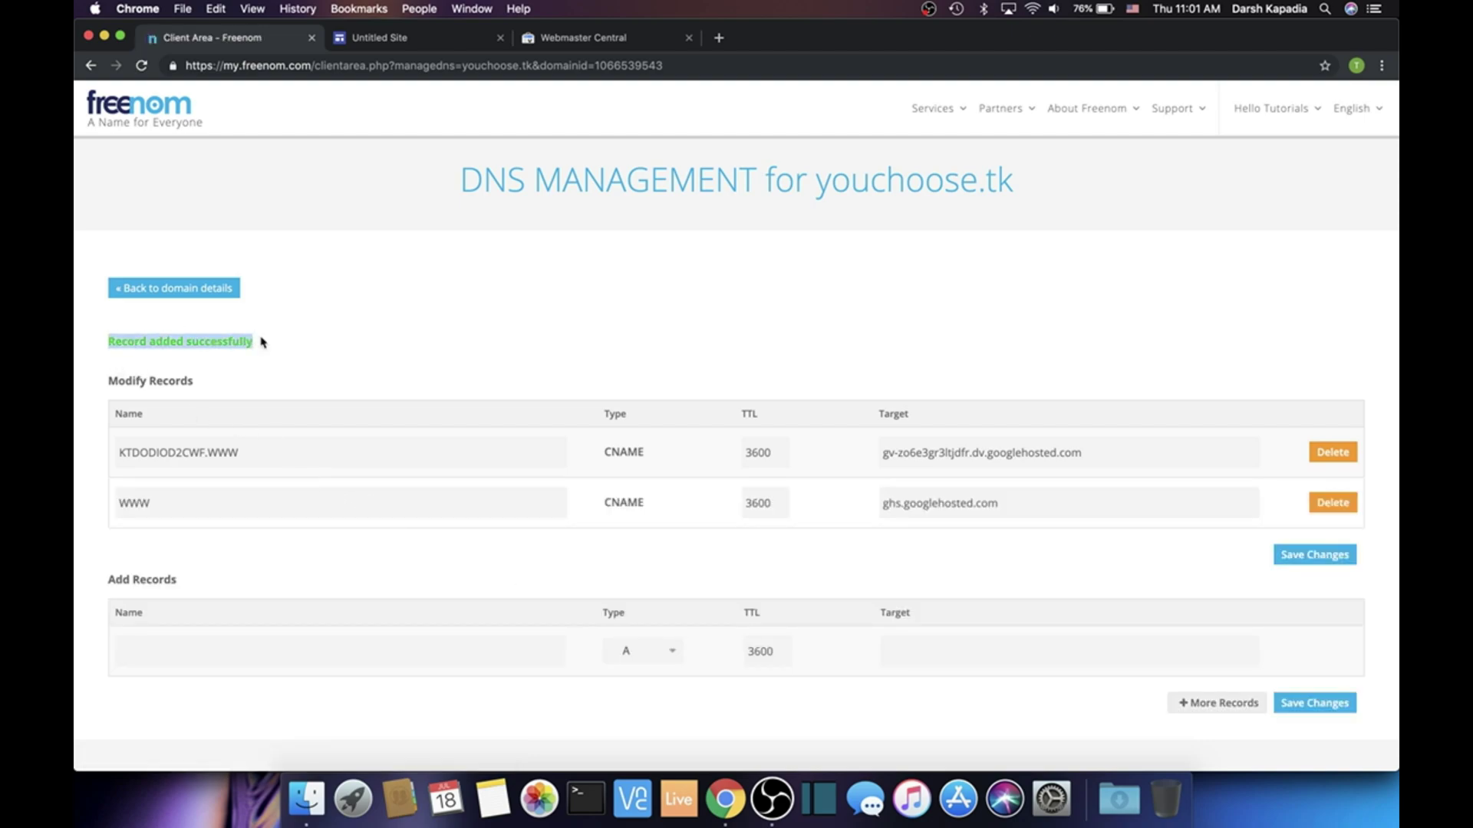
left_click(564, 39)
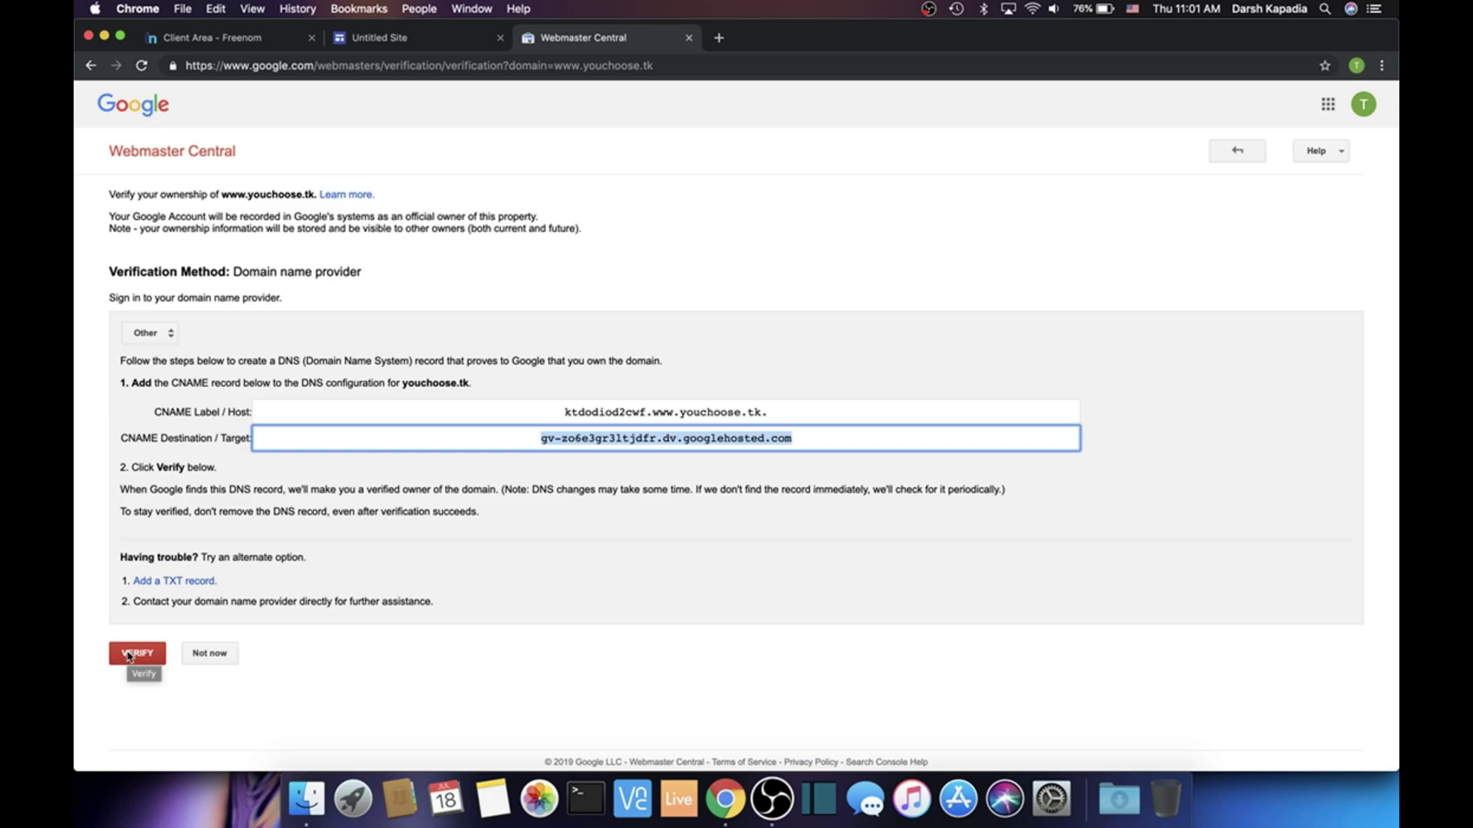
left_click(129, 654)
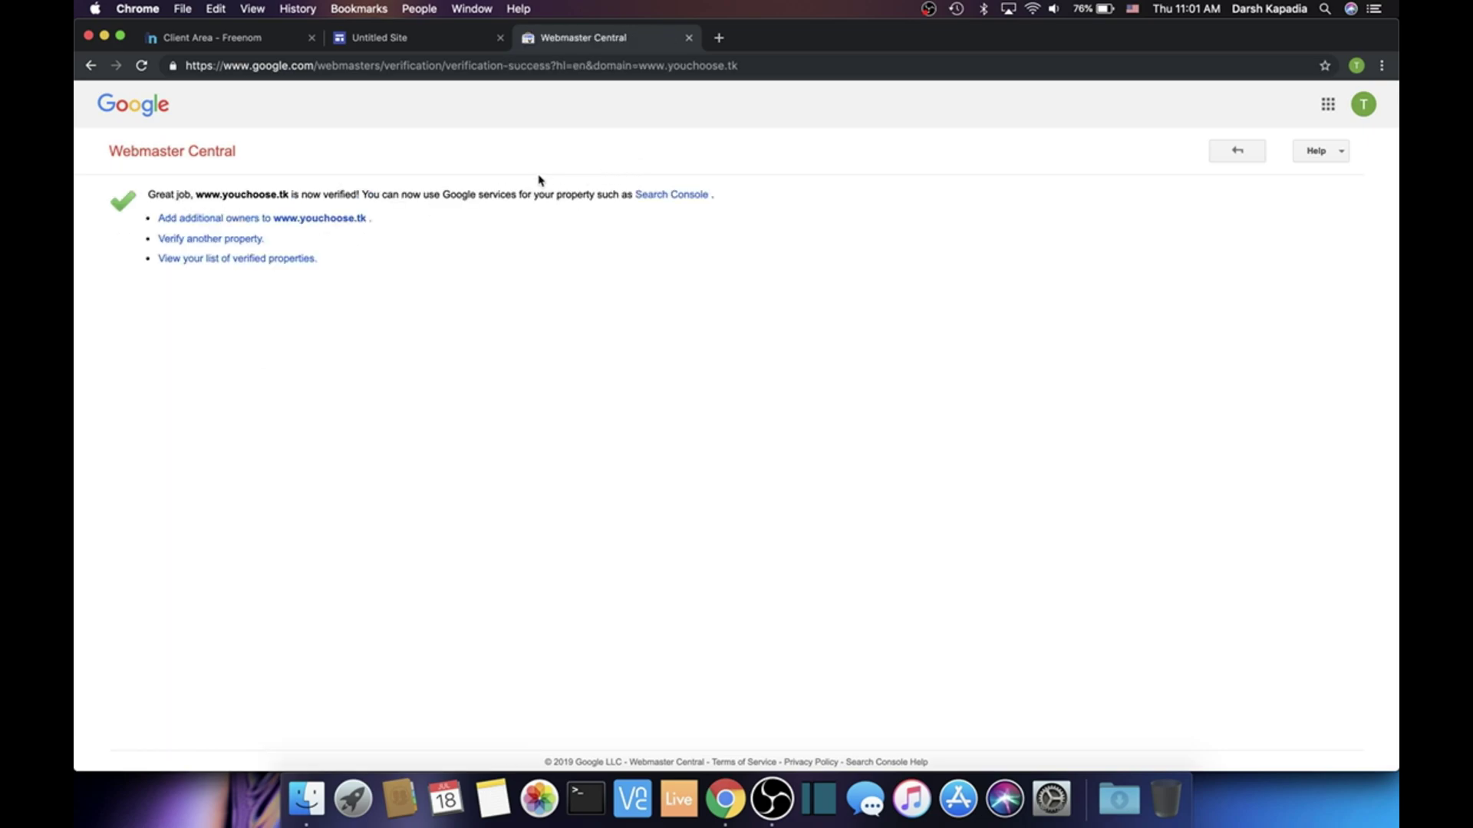
left_click(688, 38)
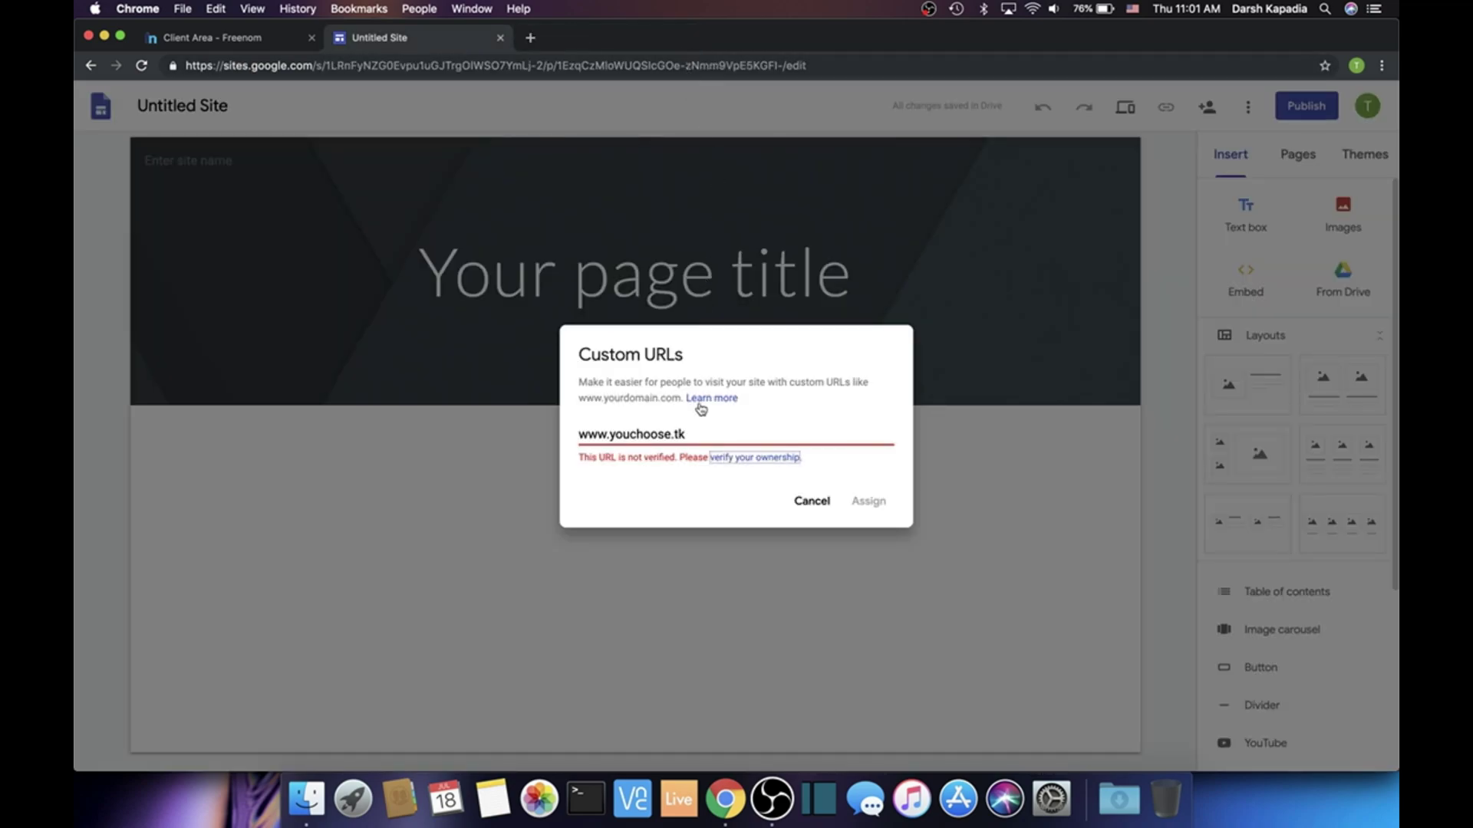
left_click(709, 433)
key("BackSpace")
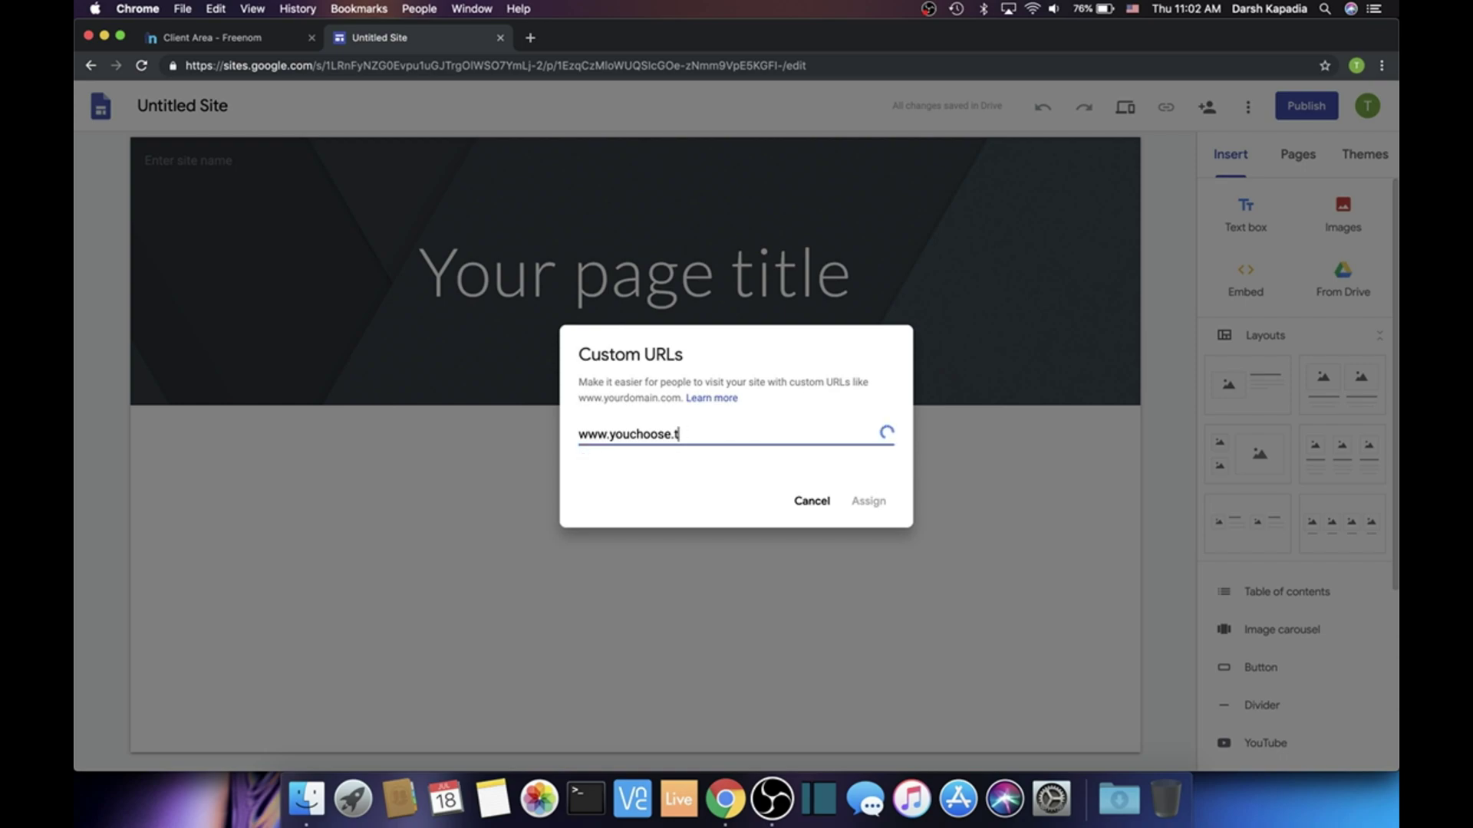
type("k")
left_click(862, 503)
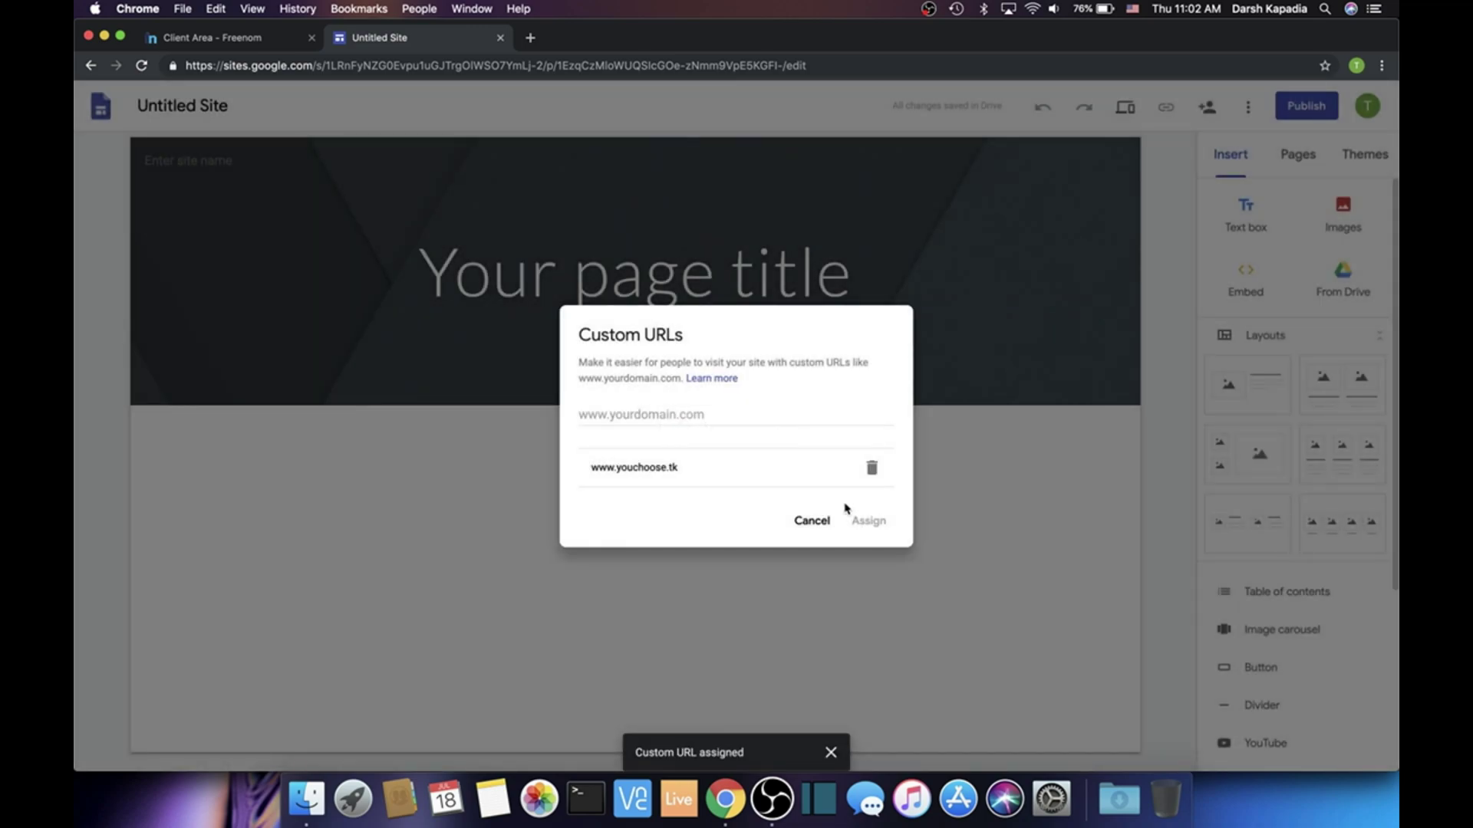
left_click(811, 525)
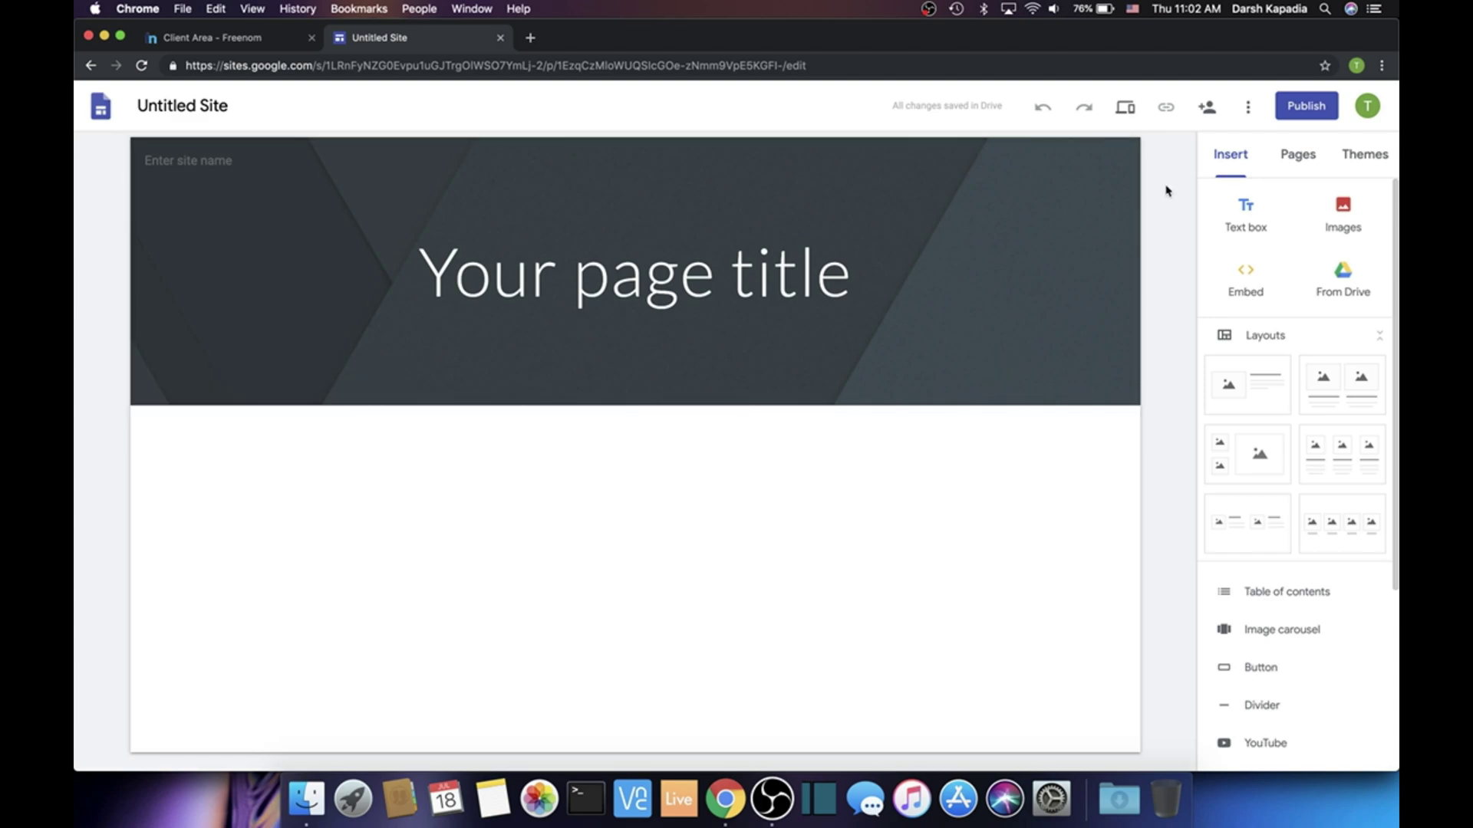
Publish the site under the web address eicjmscls
left_click(1307, 113)
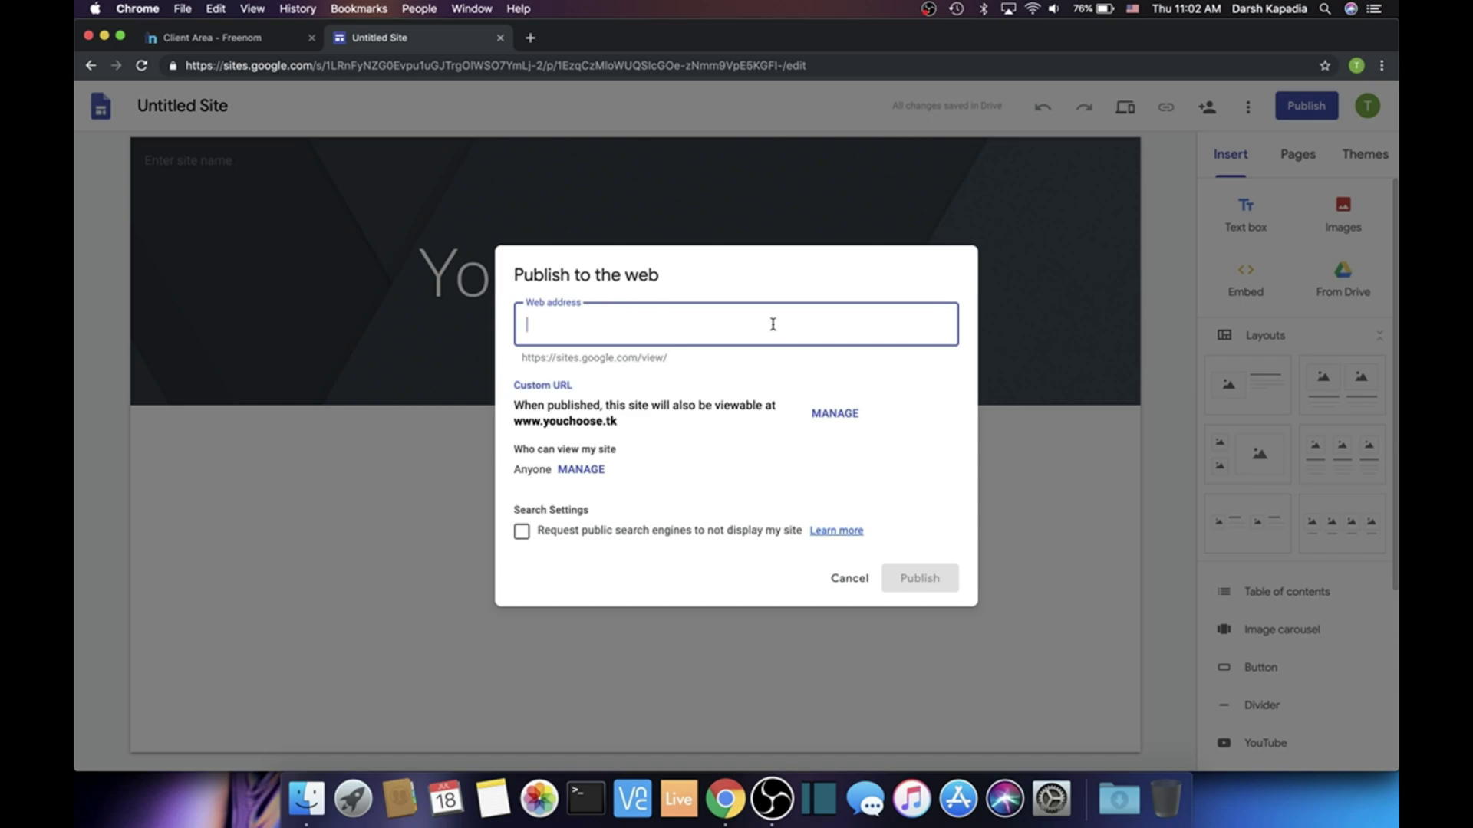
type("eicjmscls,")
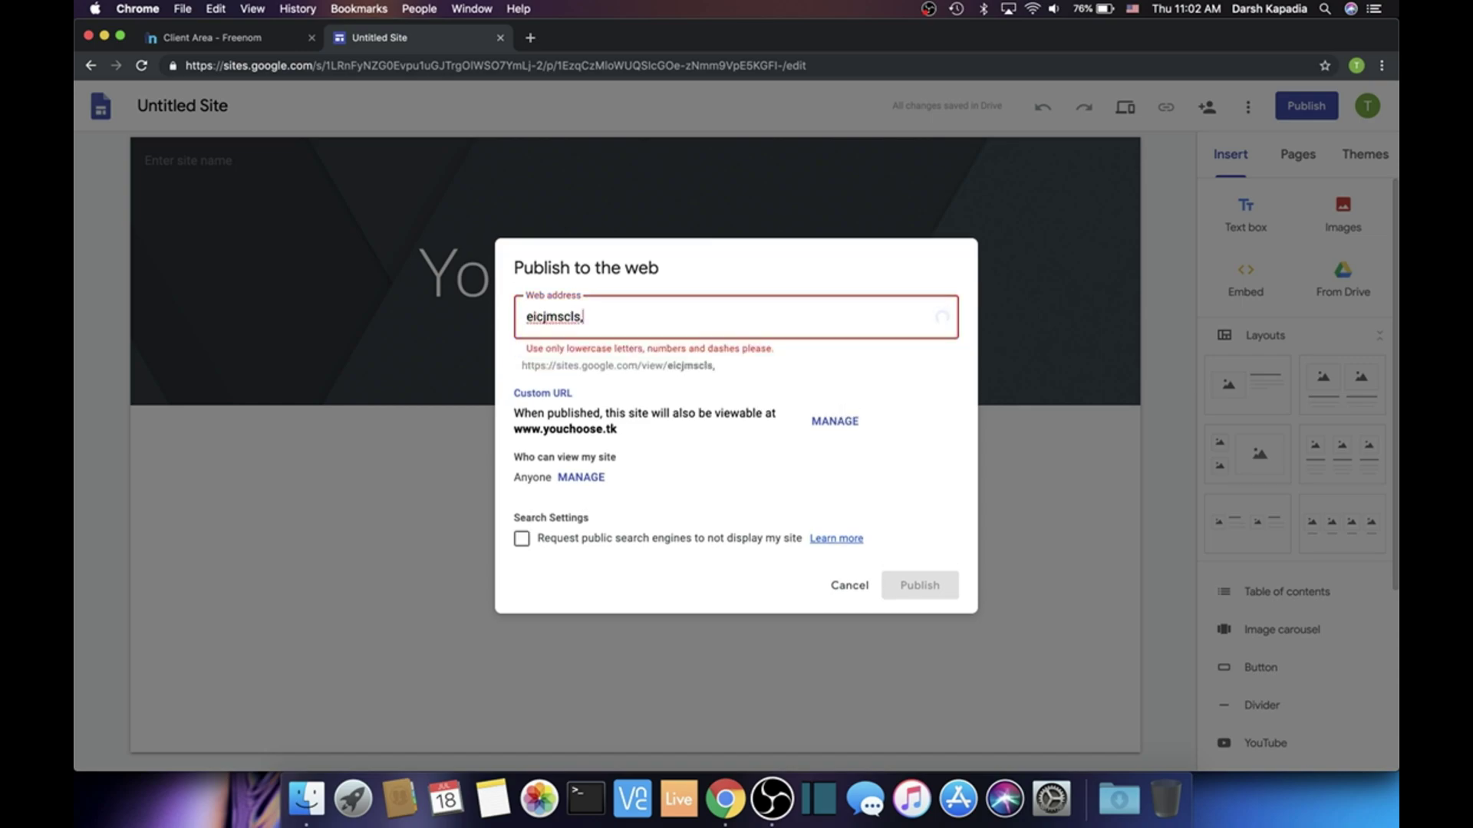
key("BackSpace")
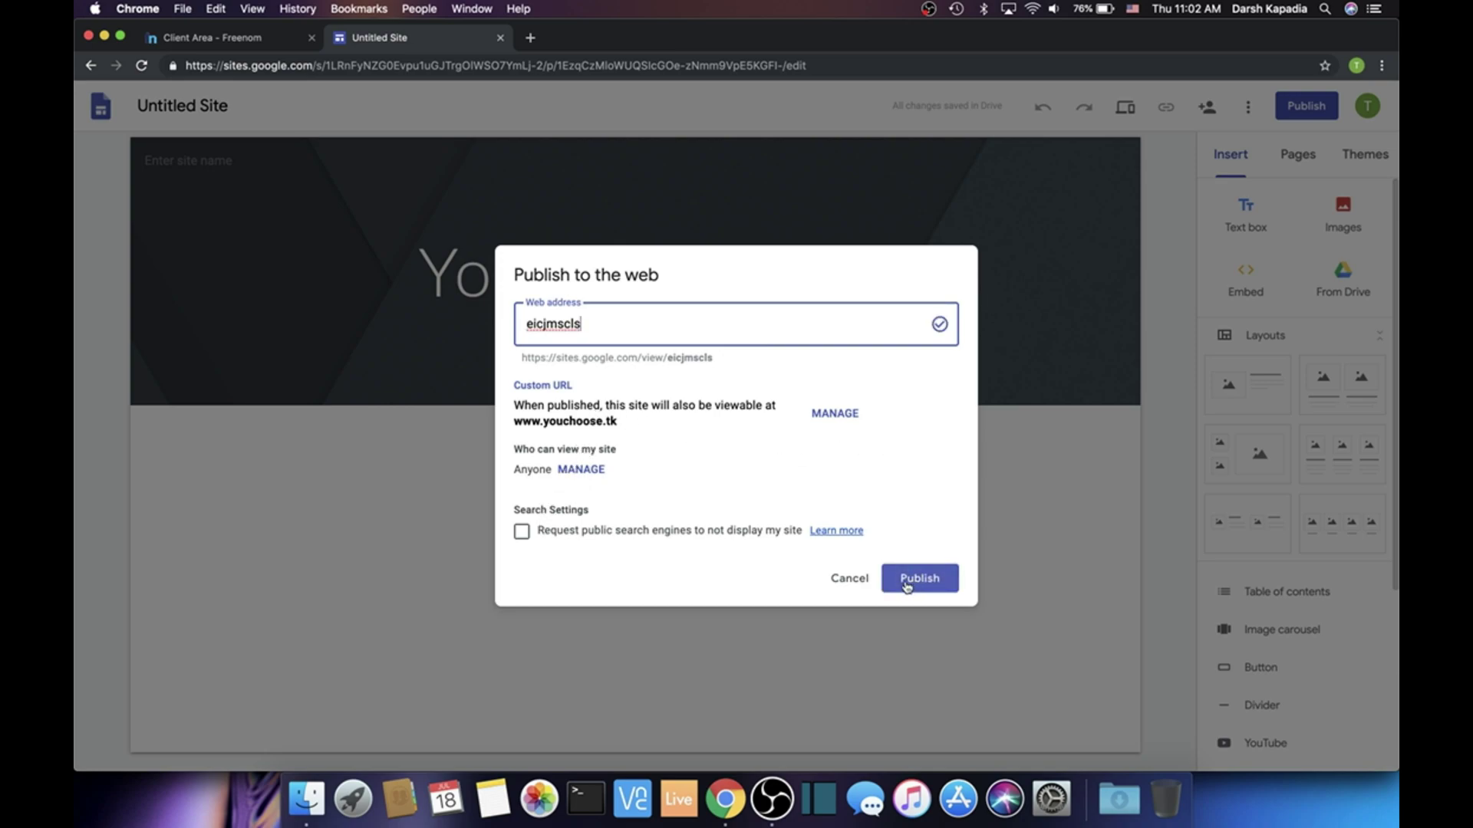
left_click_drag(520, 403, 664, 421)
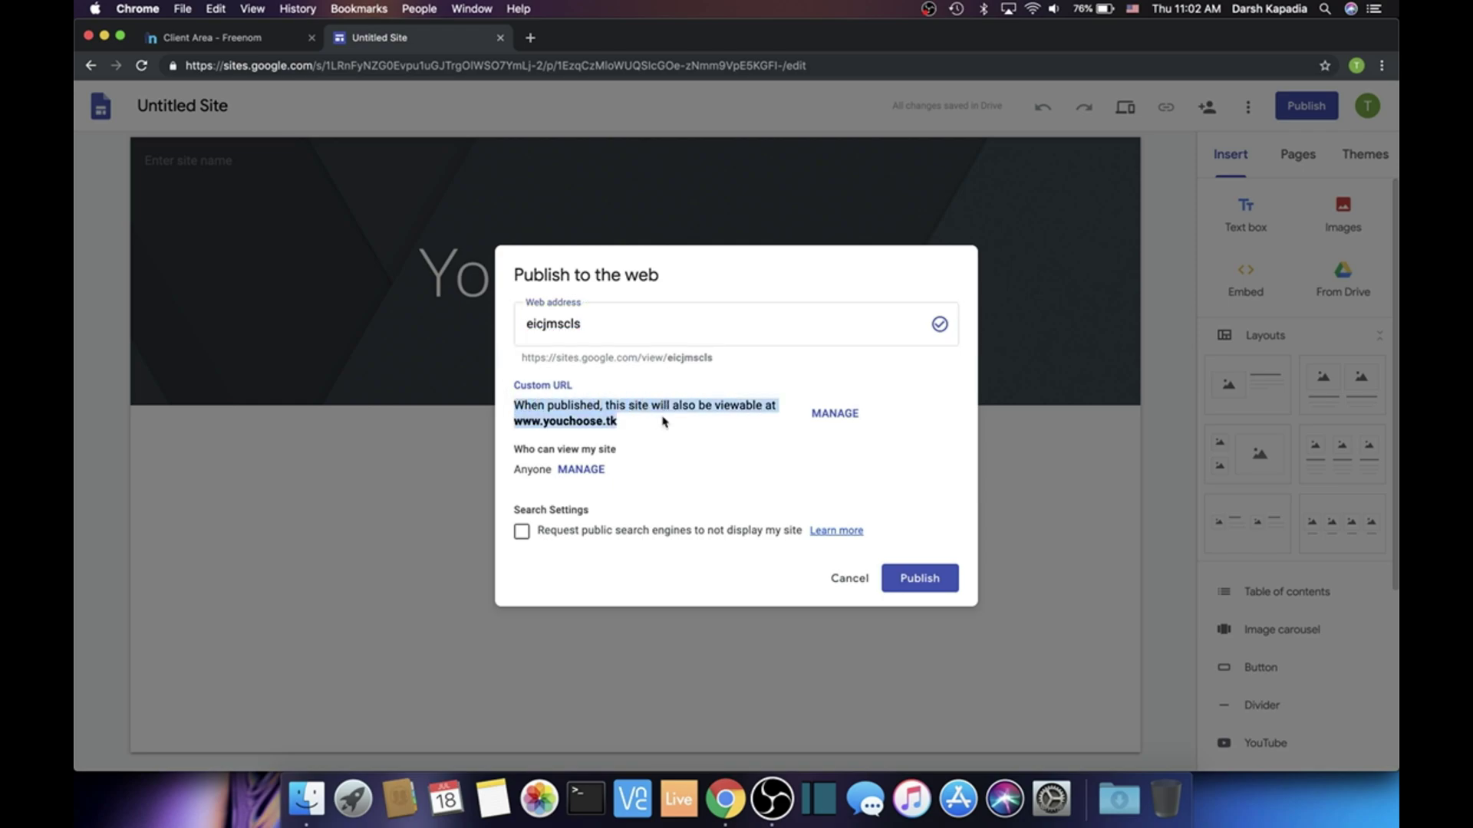
left_click(918, 582)
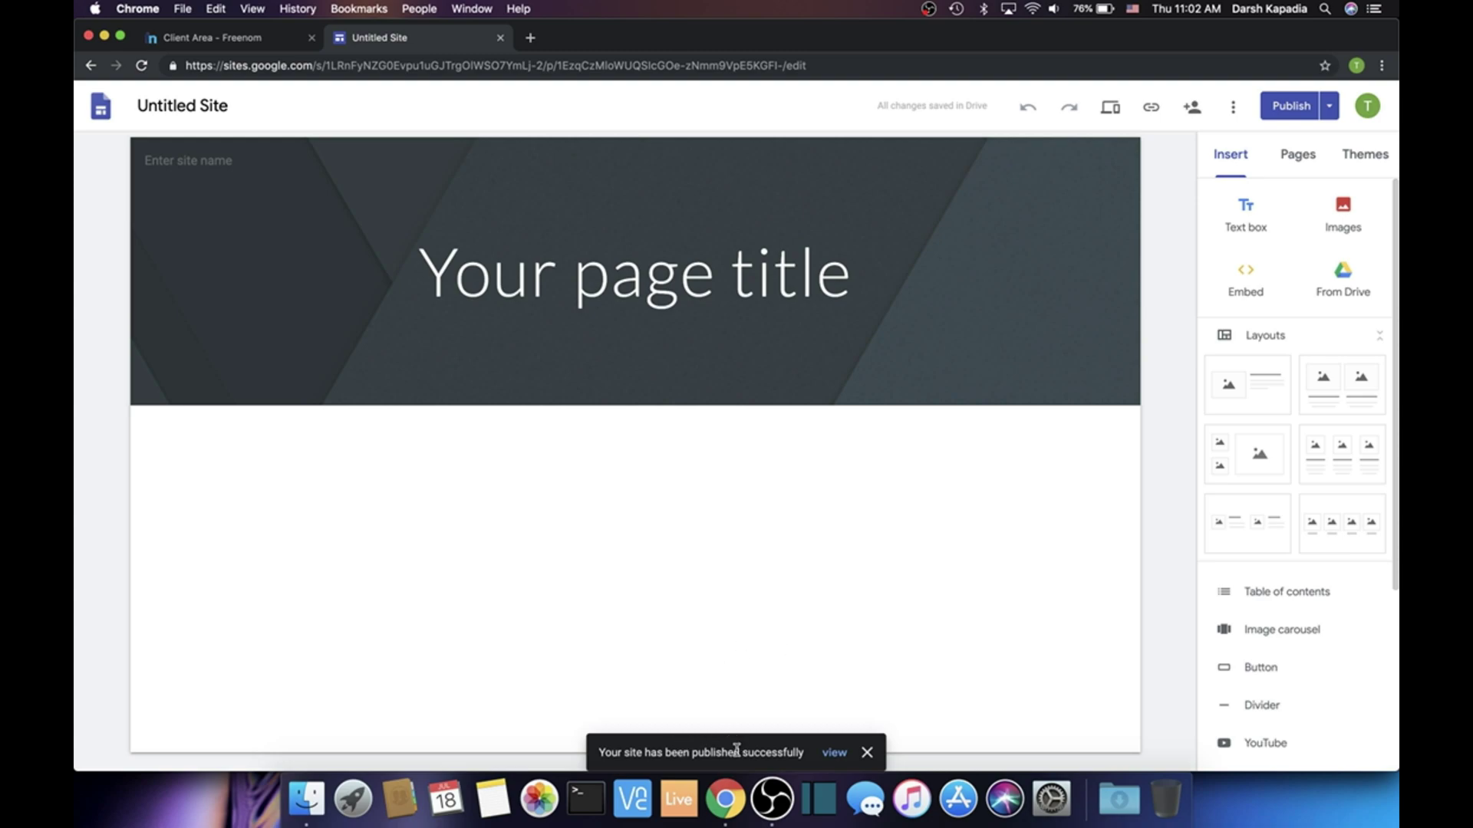
left_click(529, 37)
type("www.")
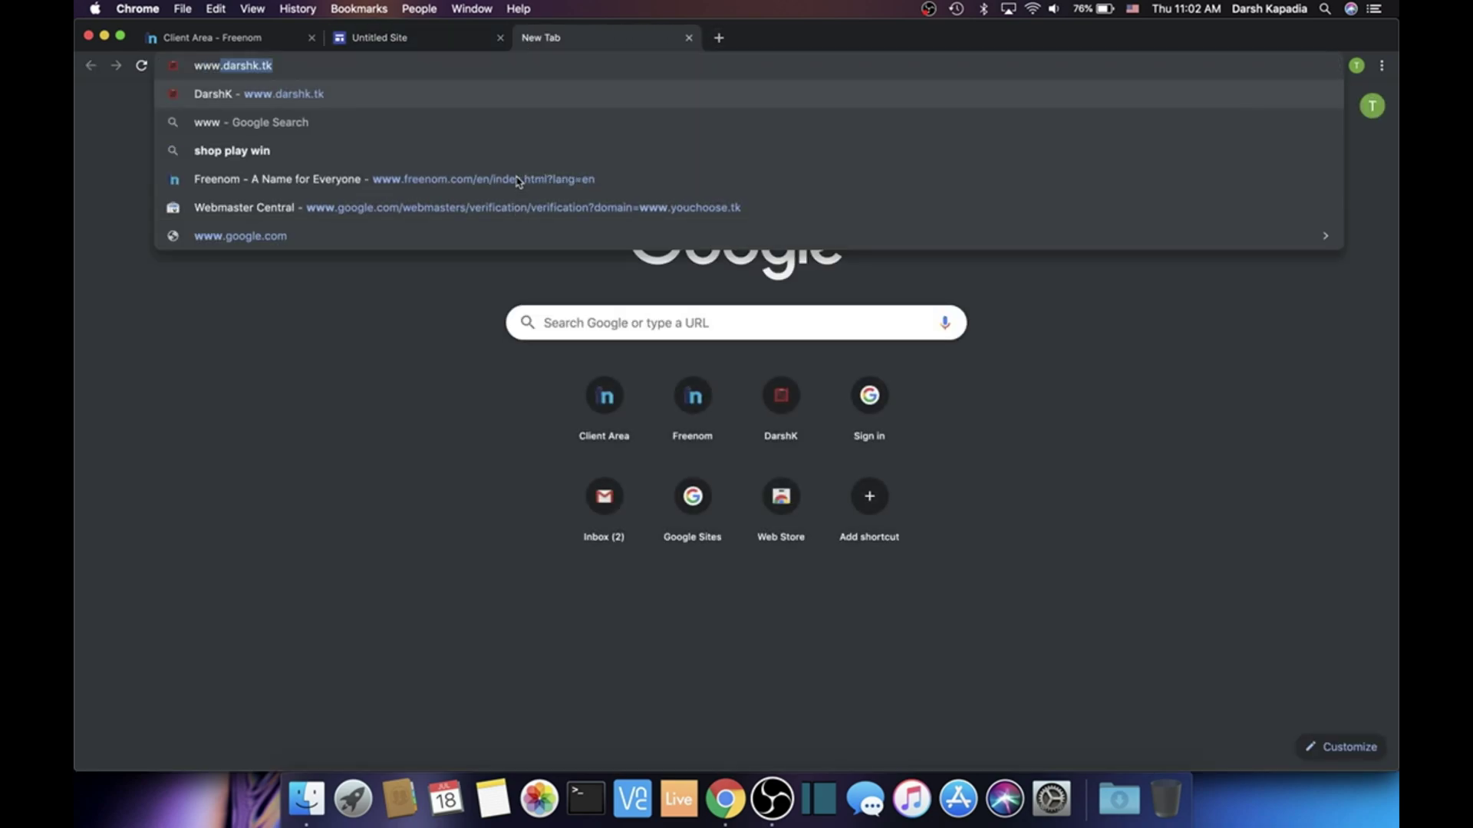
type("youchoose.tk")
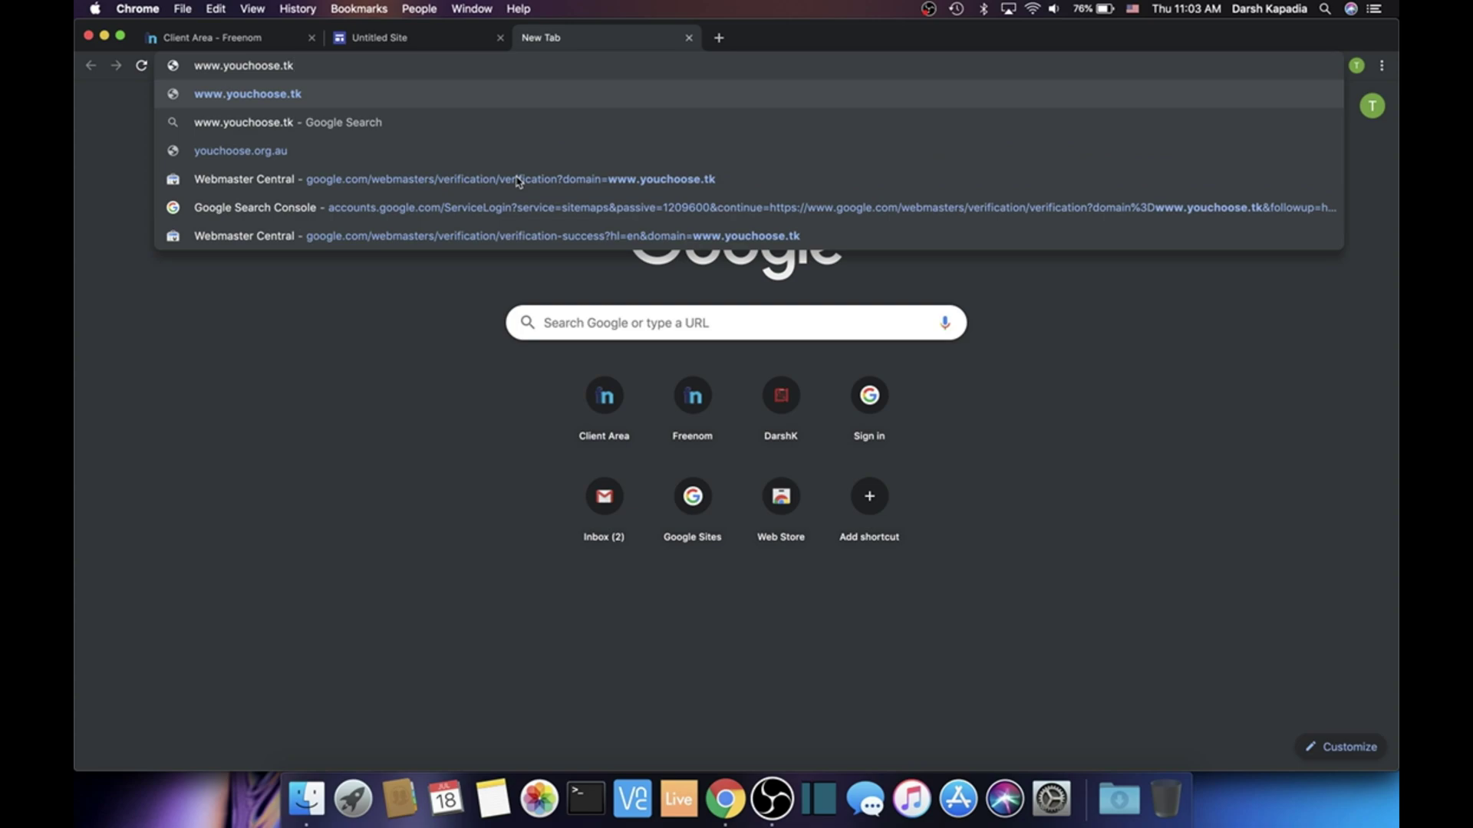
key("Return")
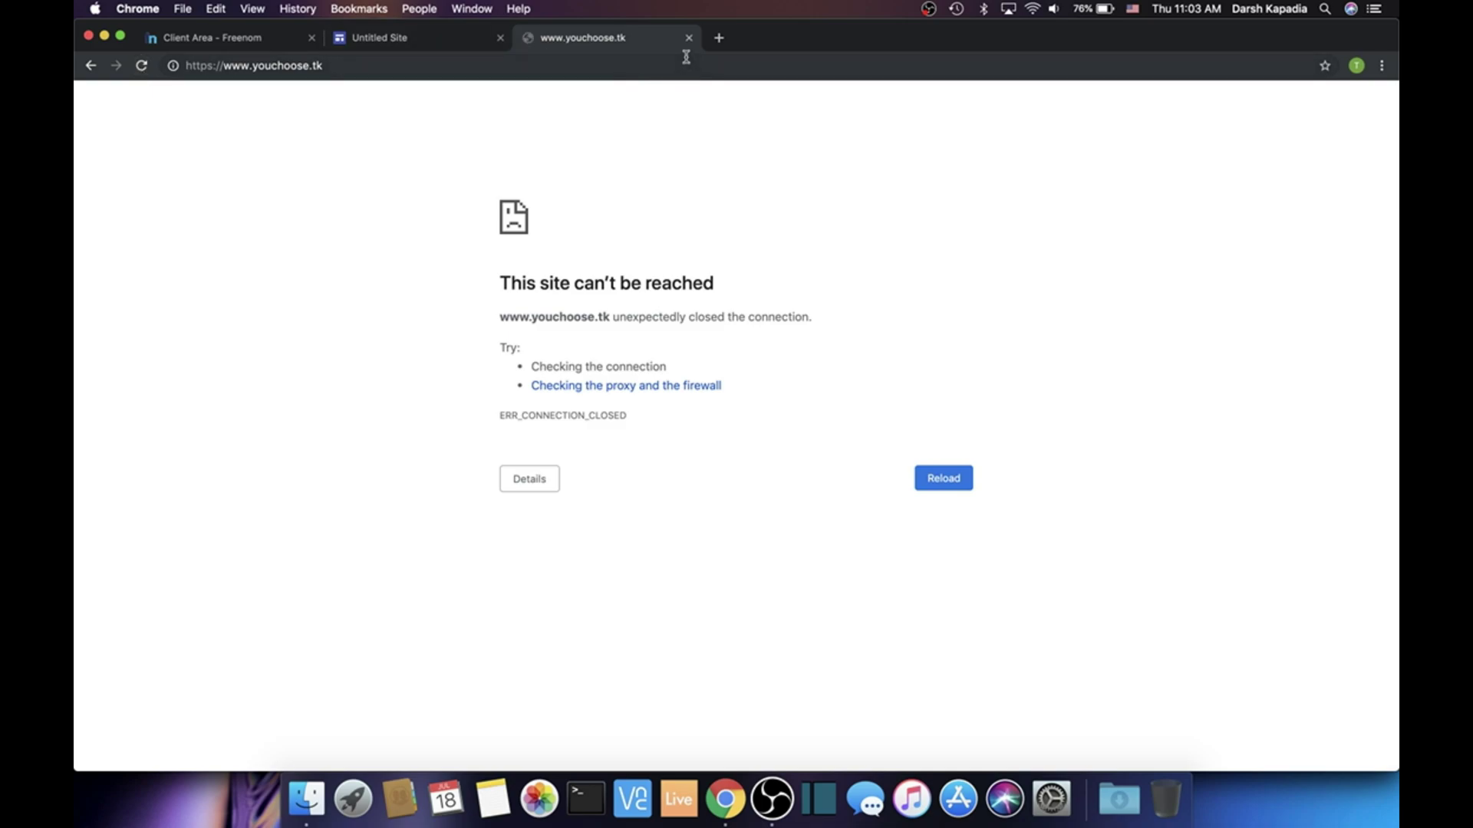
left_click(689, 38)
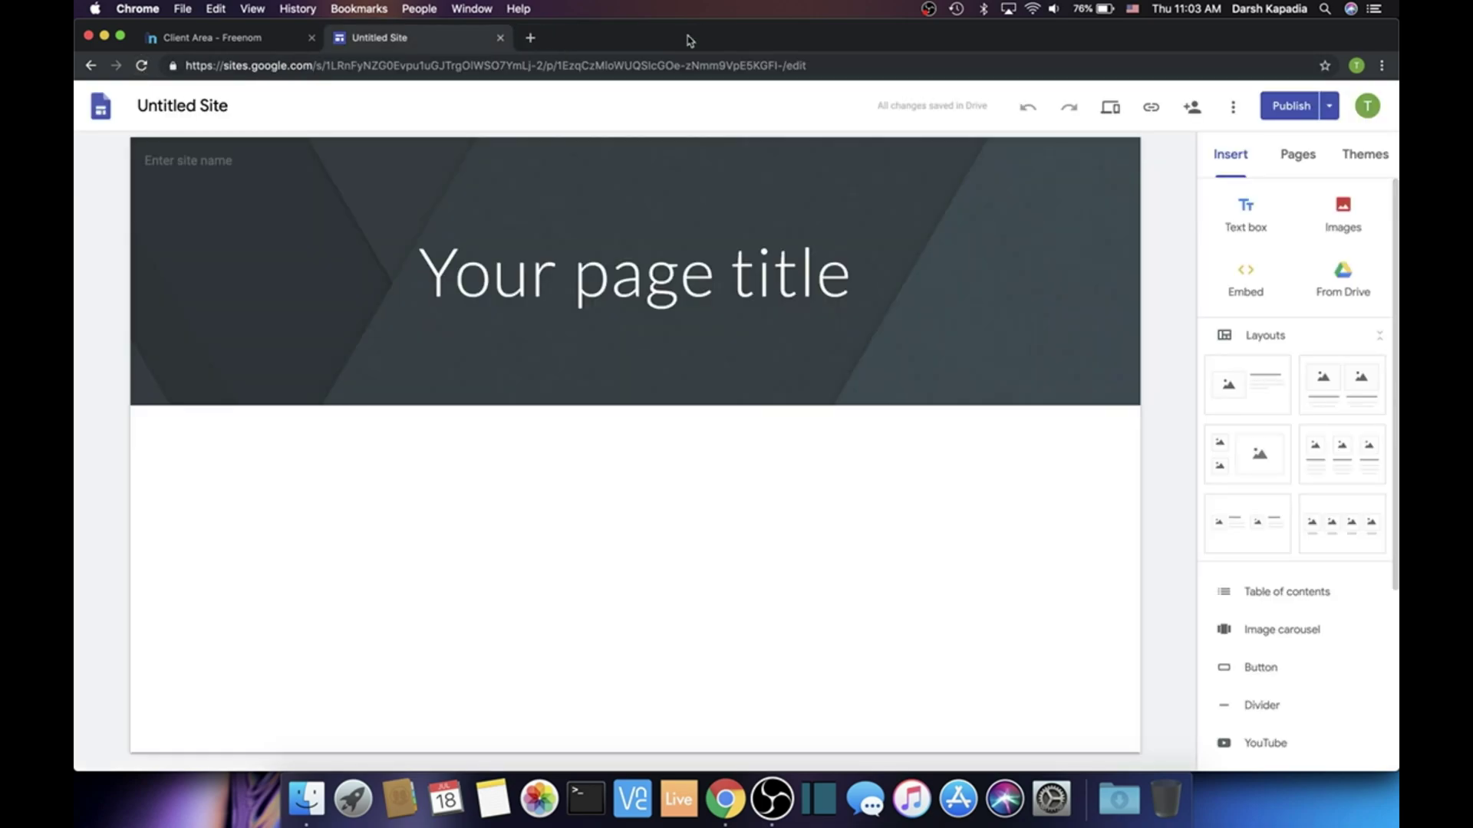
left_click(528, 38)
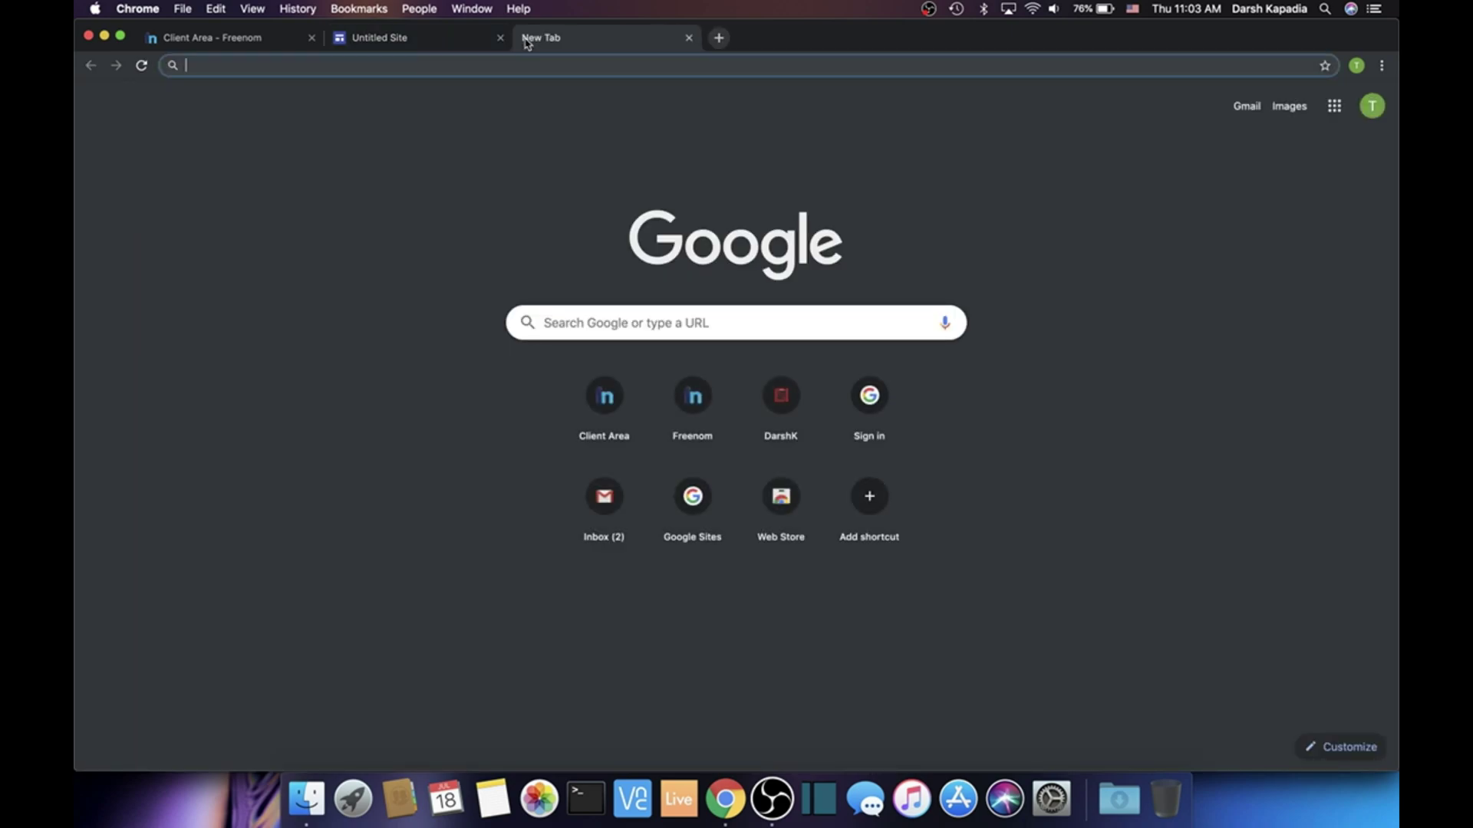
type("www.")
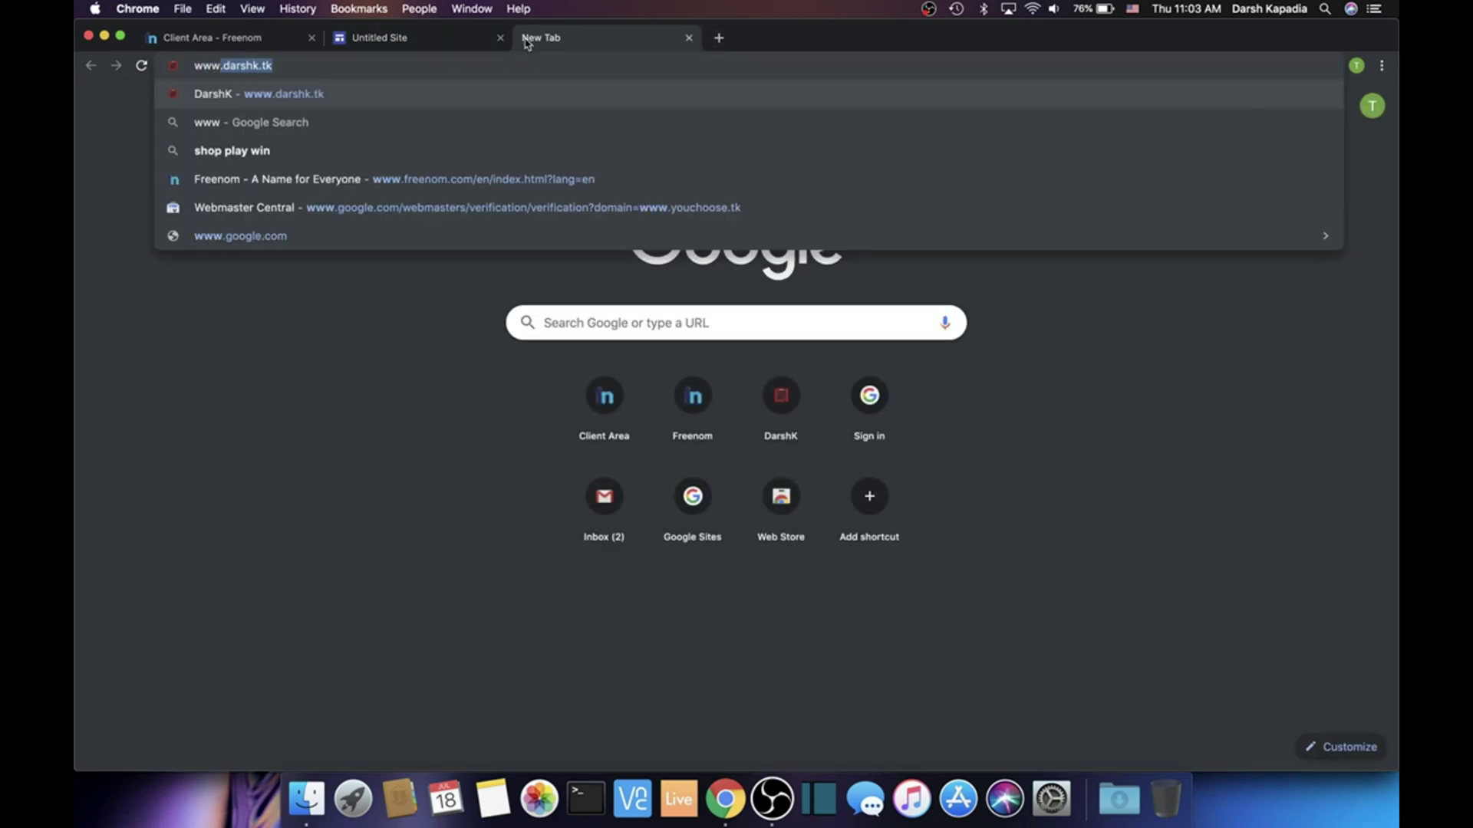
type("youchoose.tk")
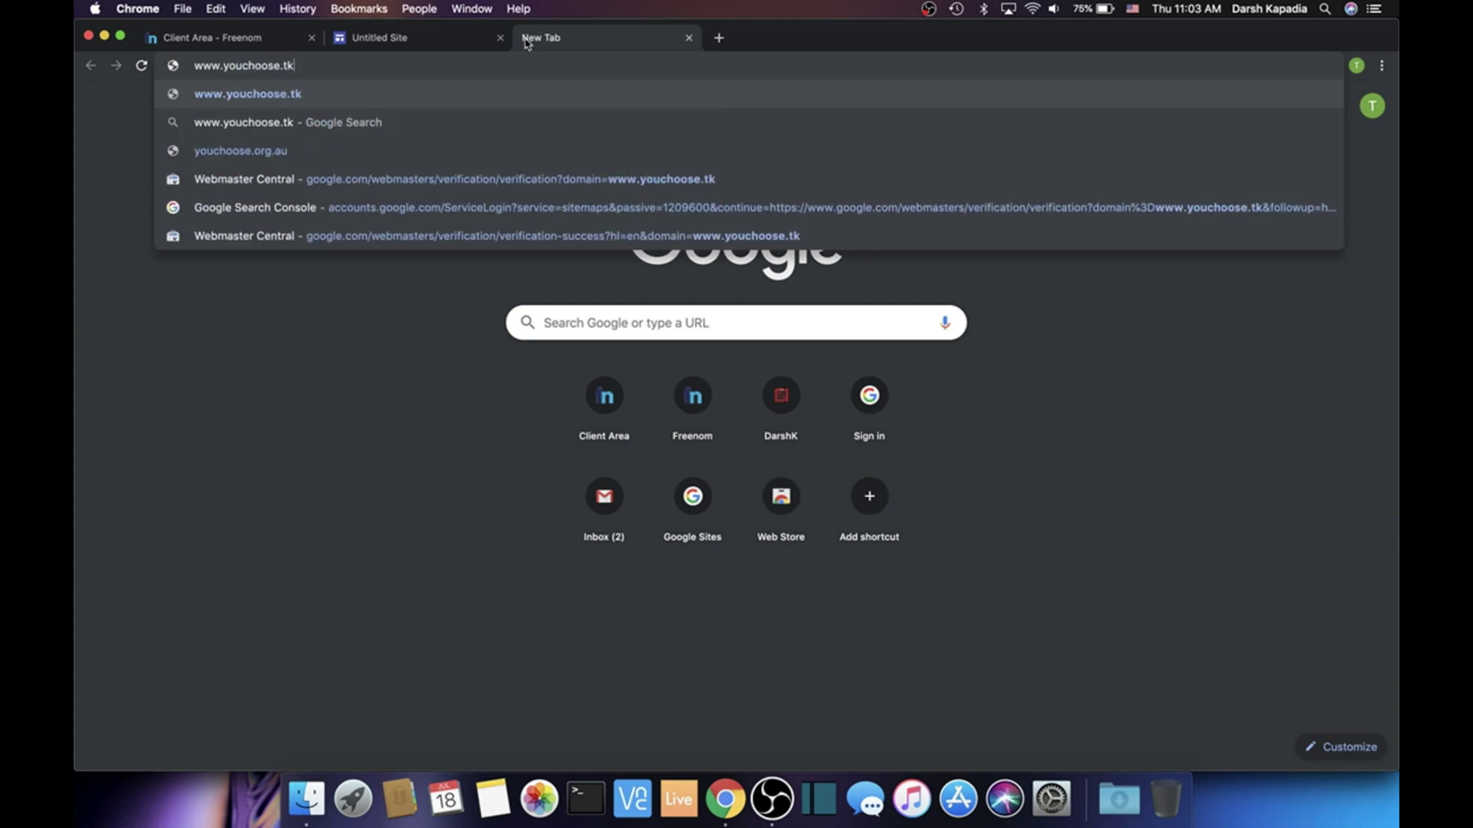
key("Return")
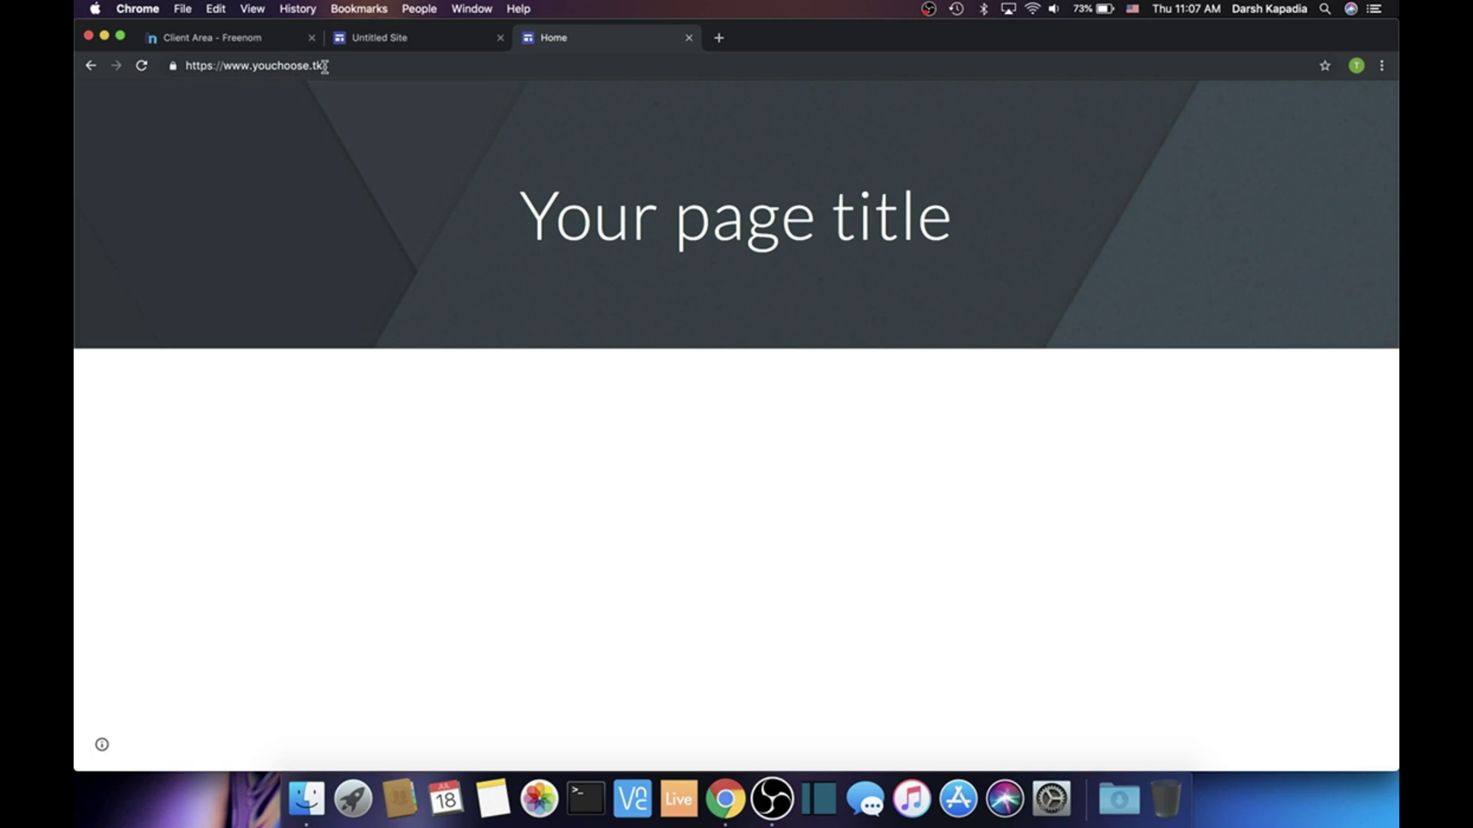
left_click(719, 38)
type("www.you")
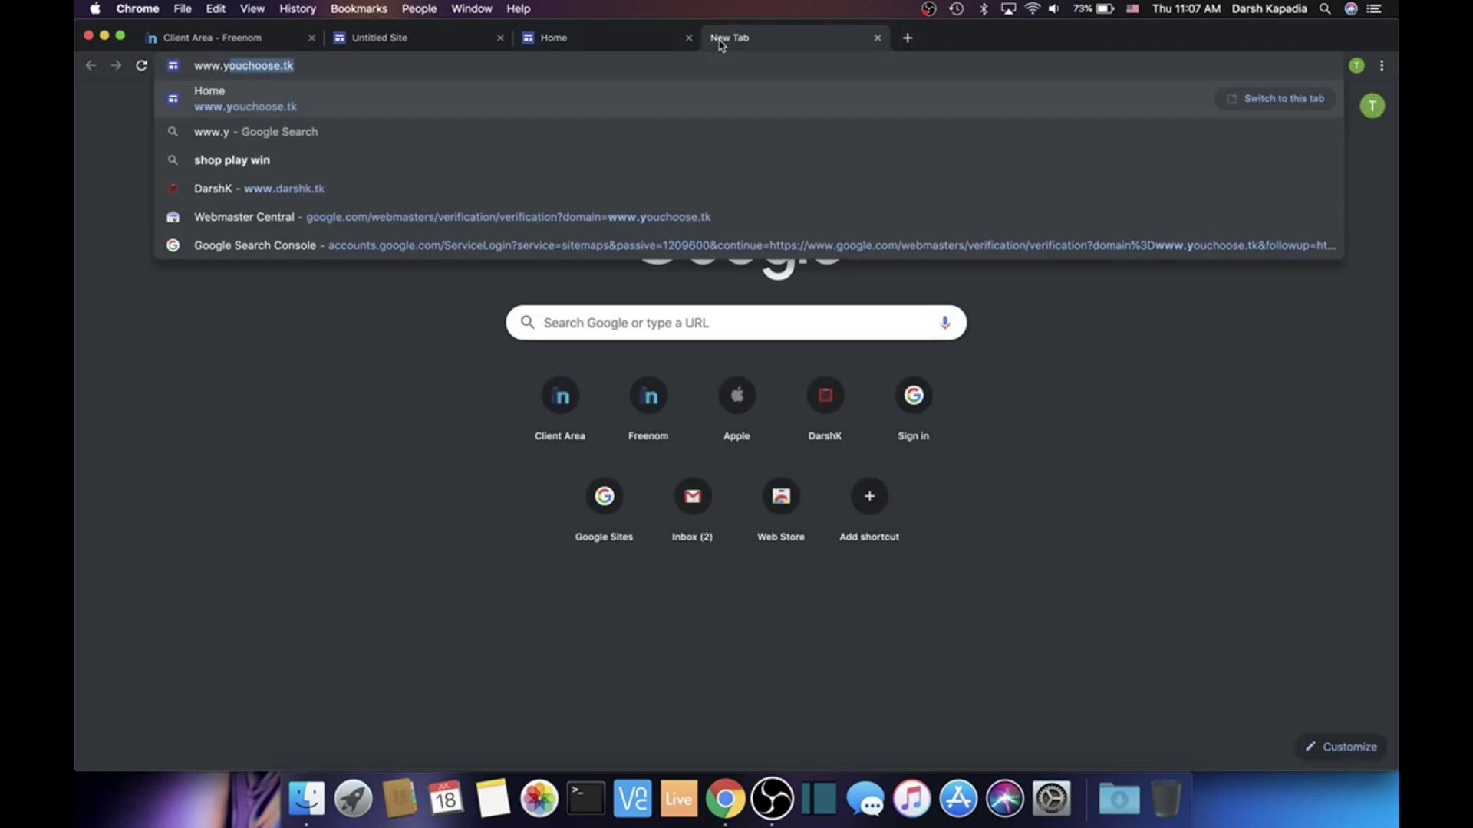
type("choose.tk")
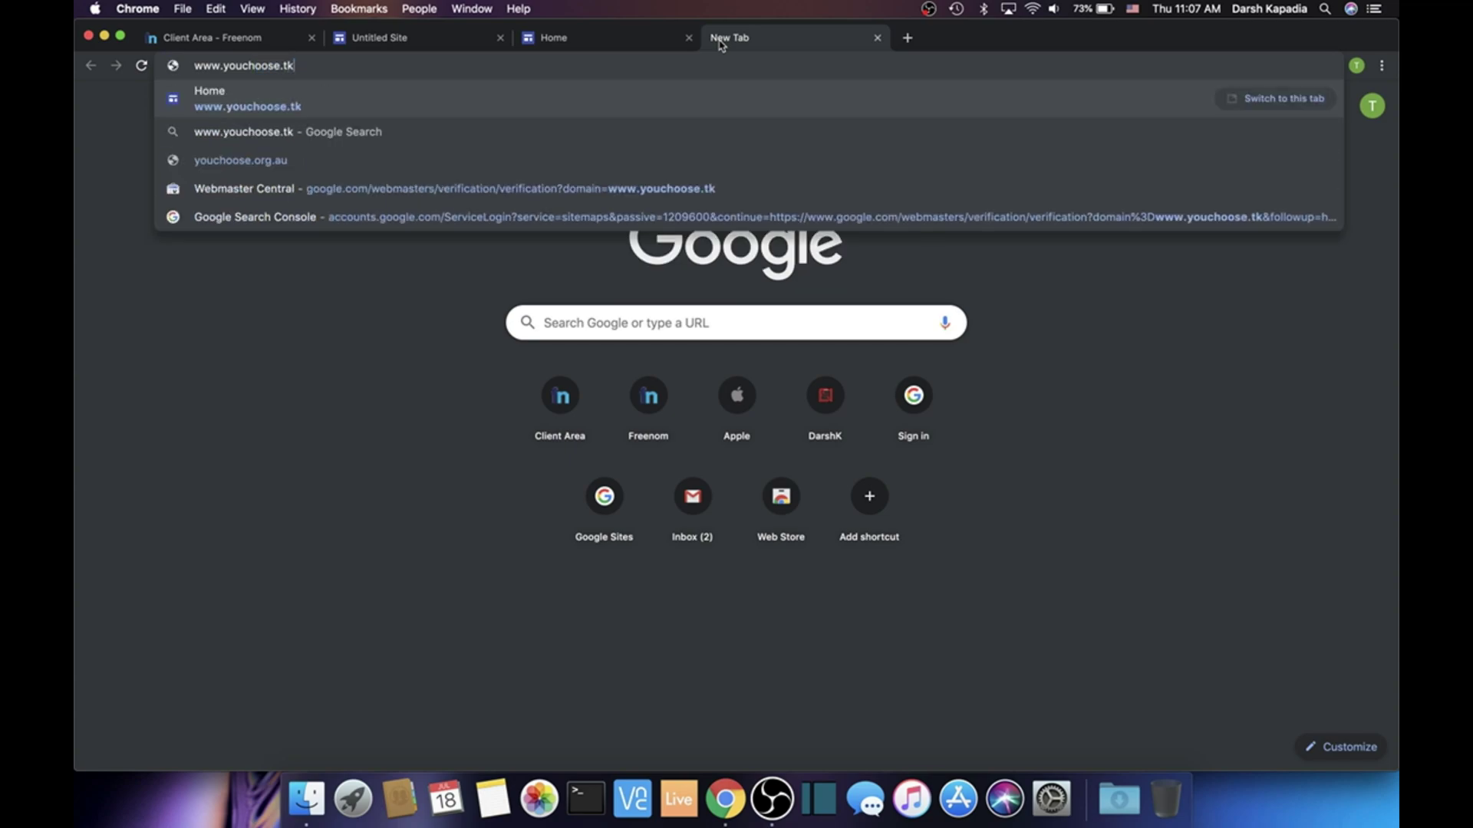
key("Return")
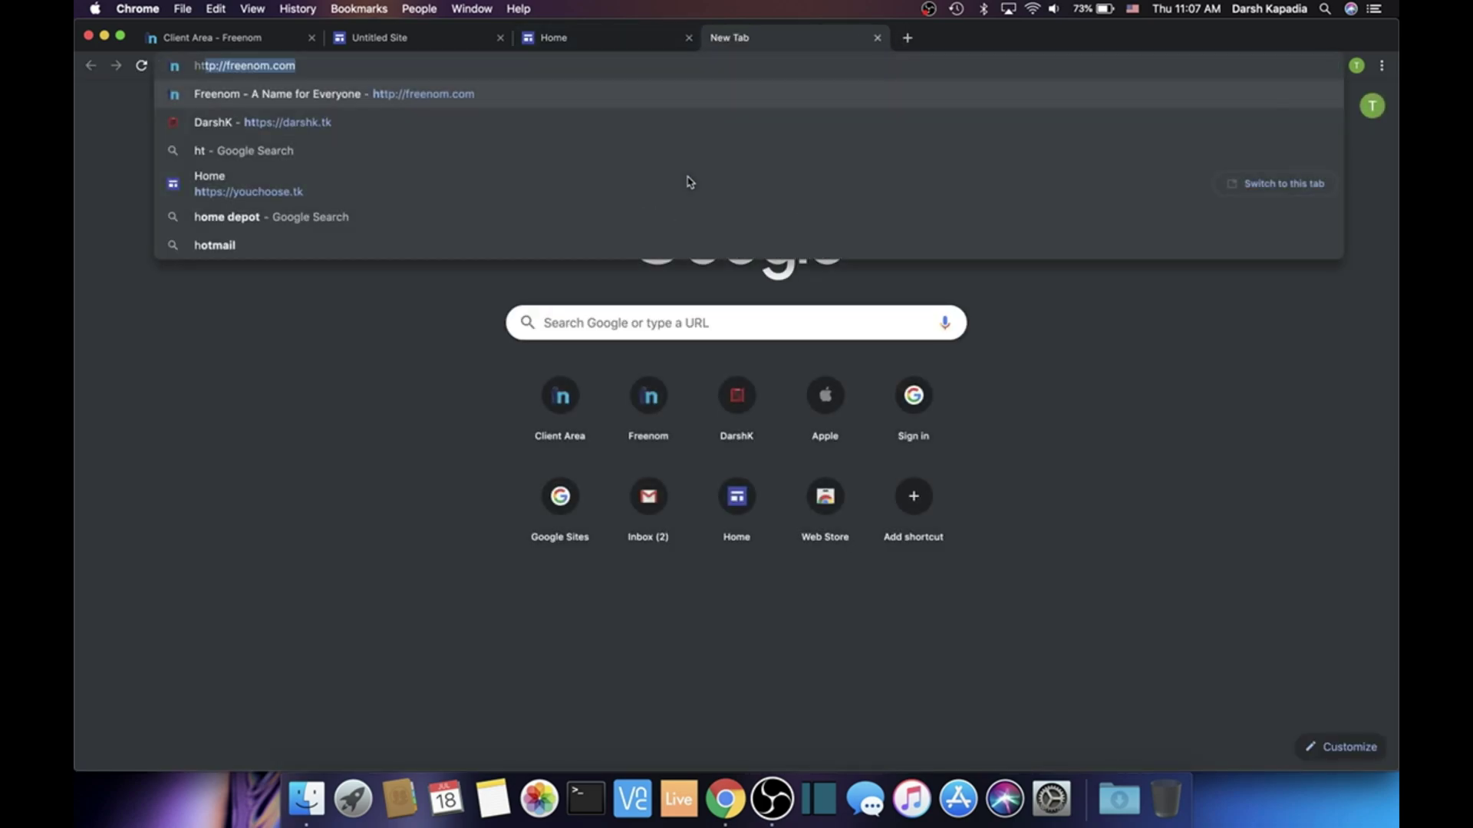
type("youchoose.tk")
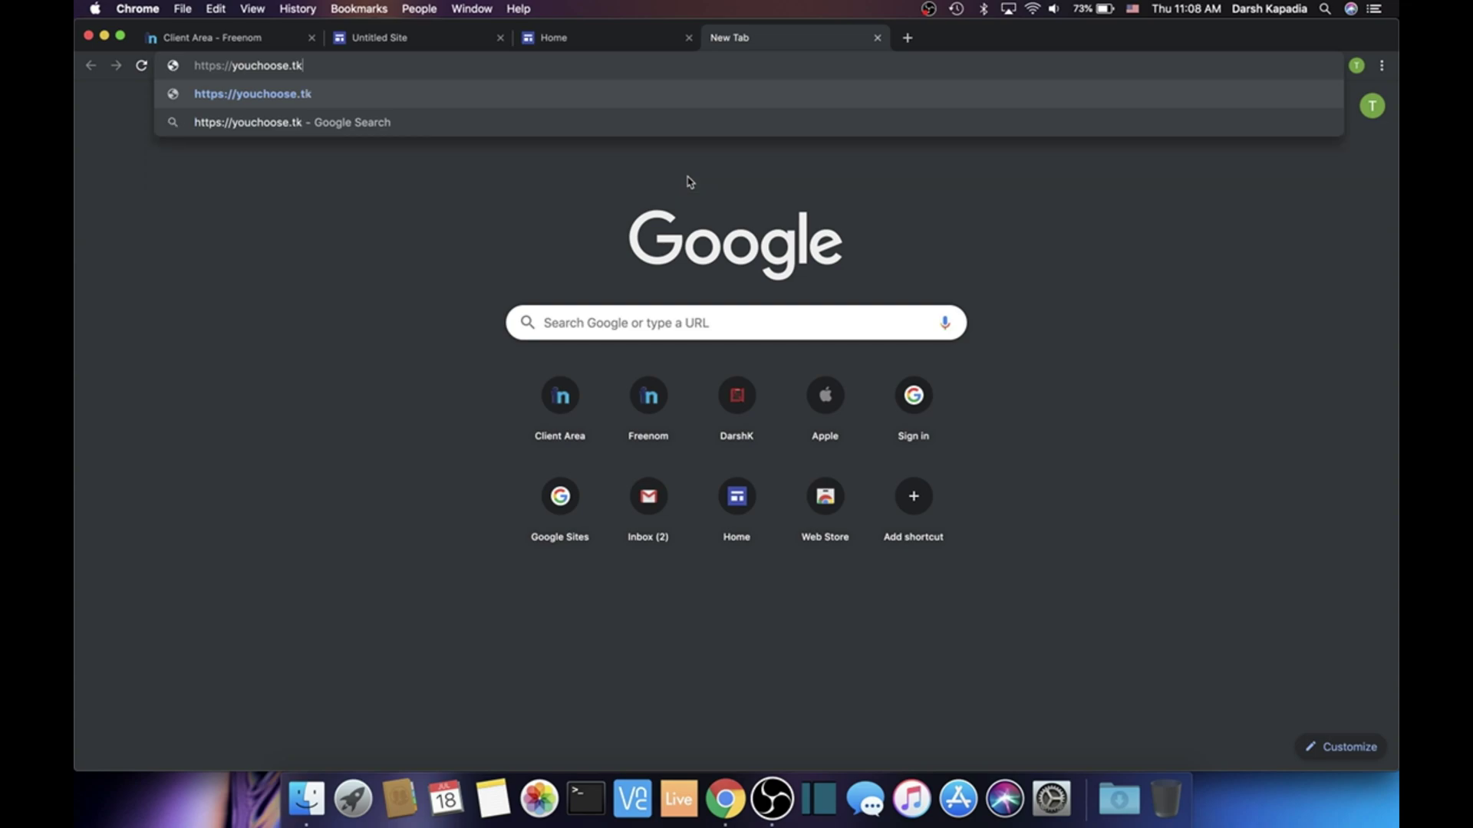
key("Return")
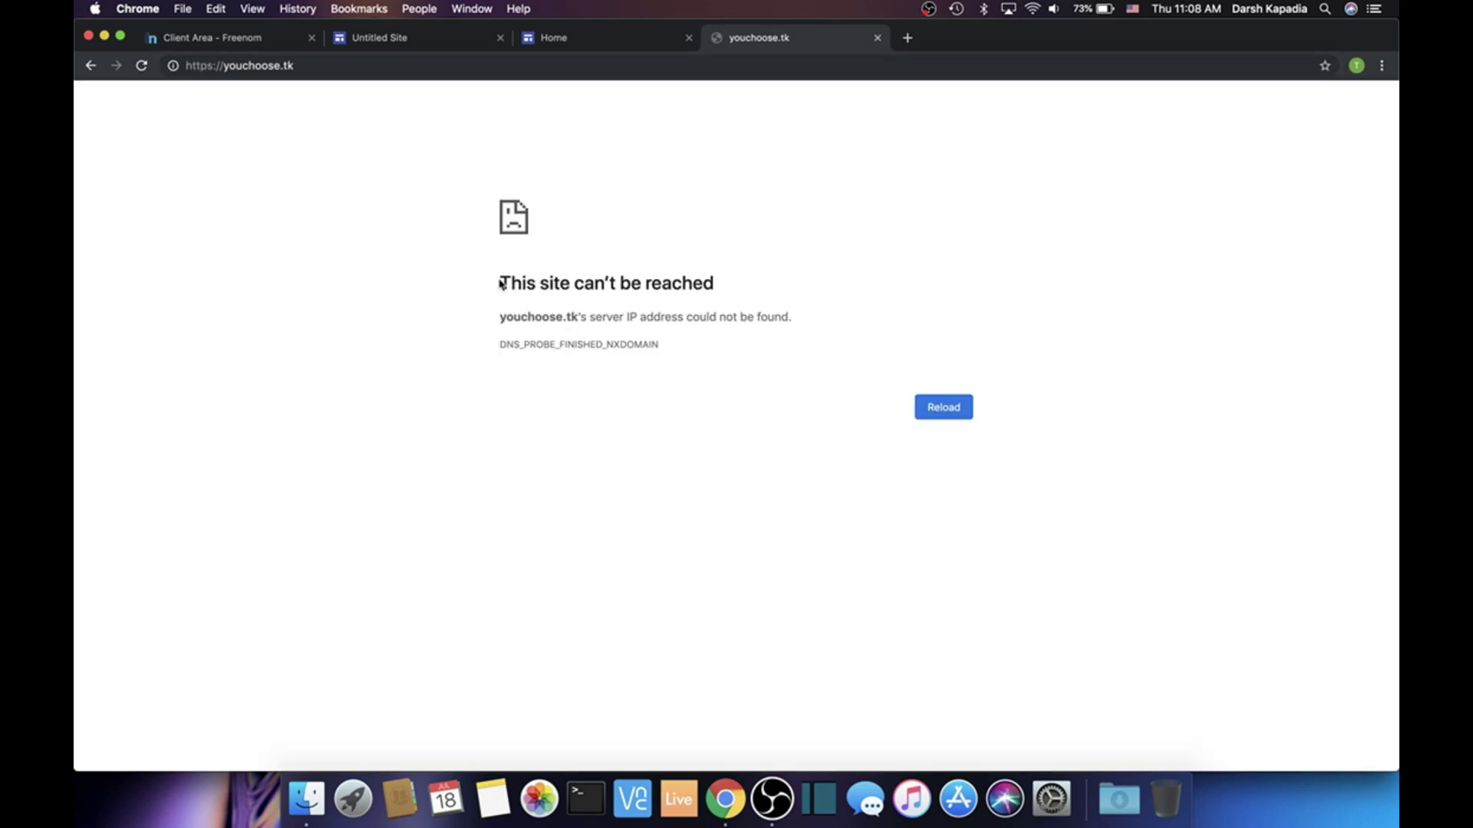
left_click_drag(500, 283, 670, 360)
left_click(295, 197)
left_click(225, 65)
left_click(223, 65)
type("www.")
key("Return")
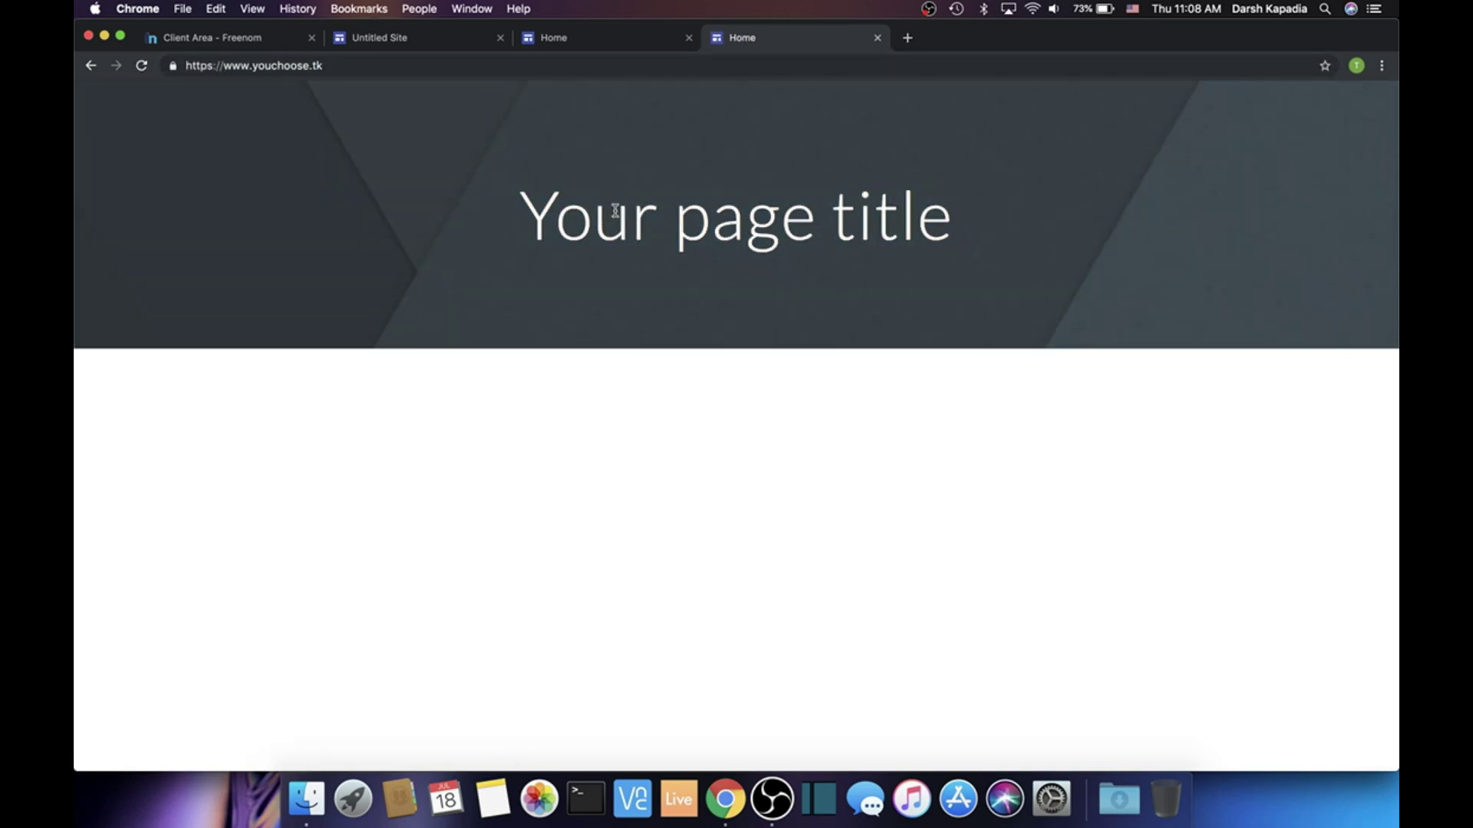
left_click(878, 39)
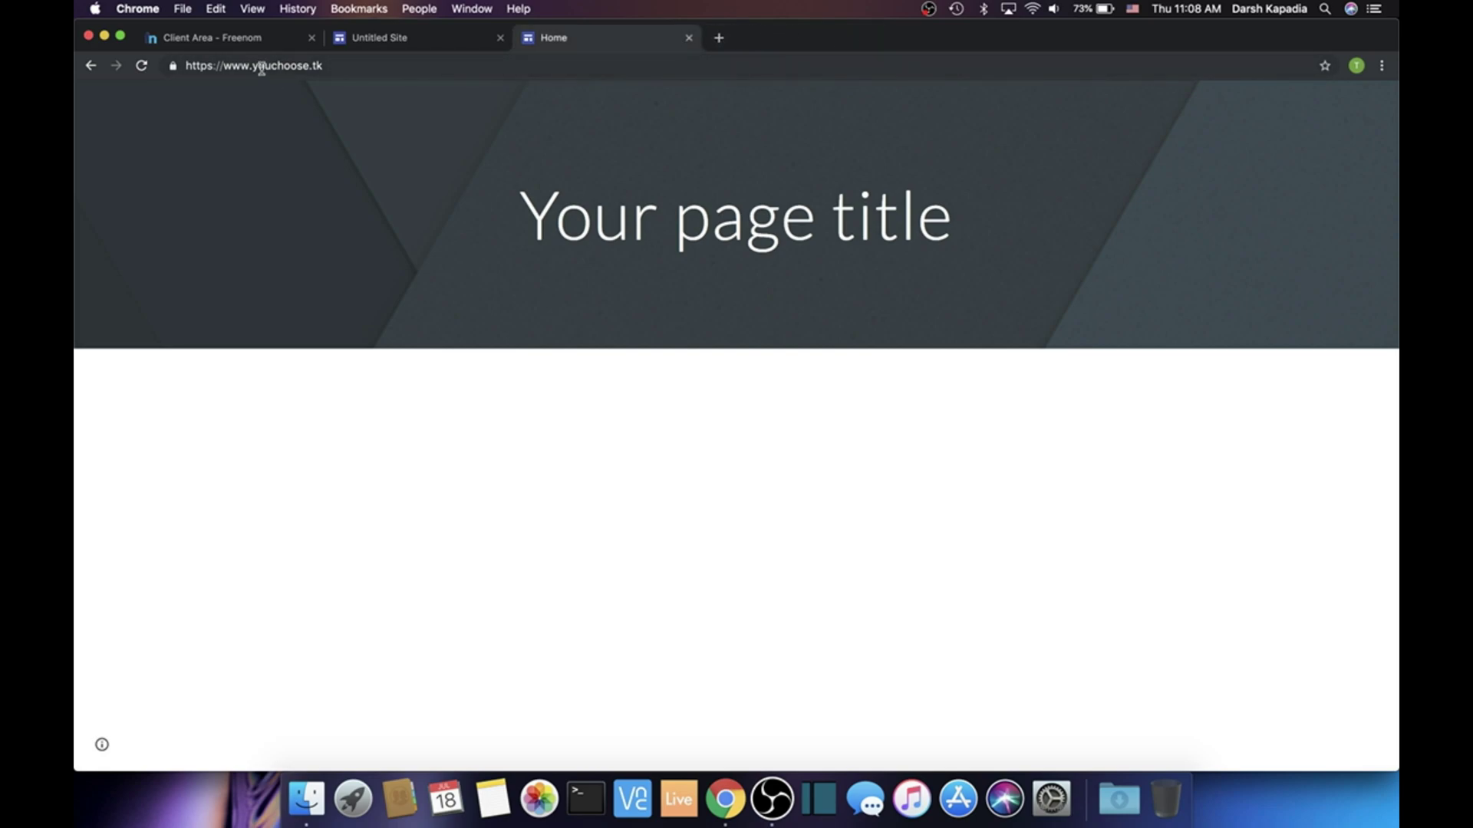
left_click_drag(254, 67, 226, 67)
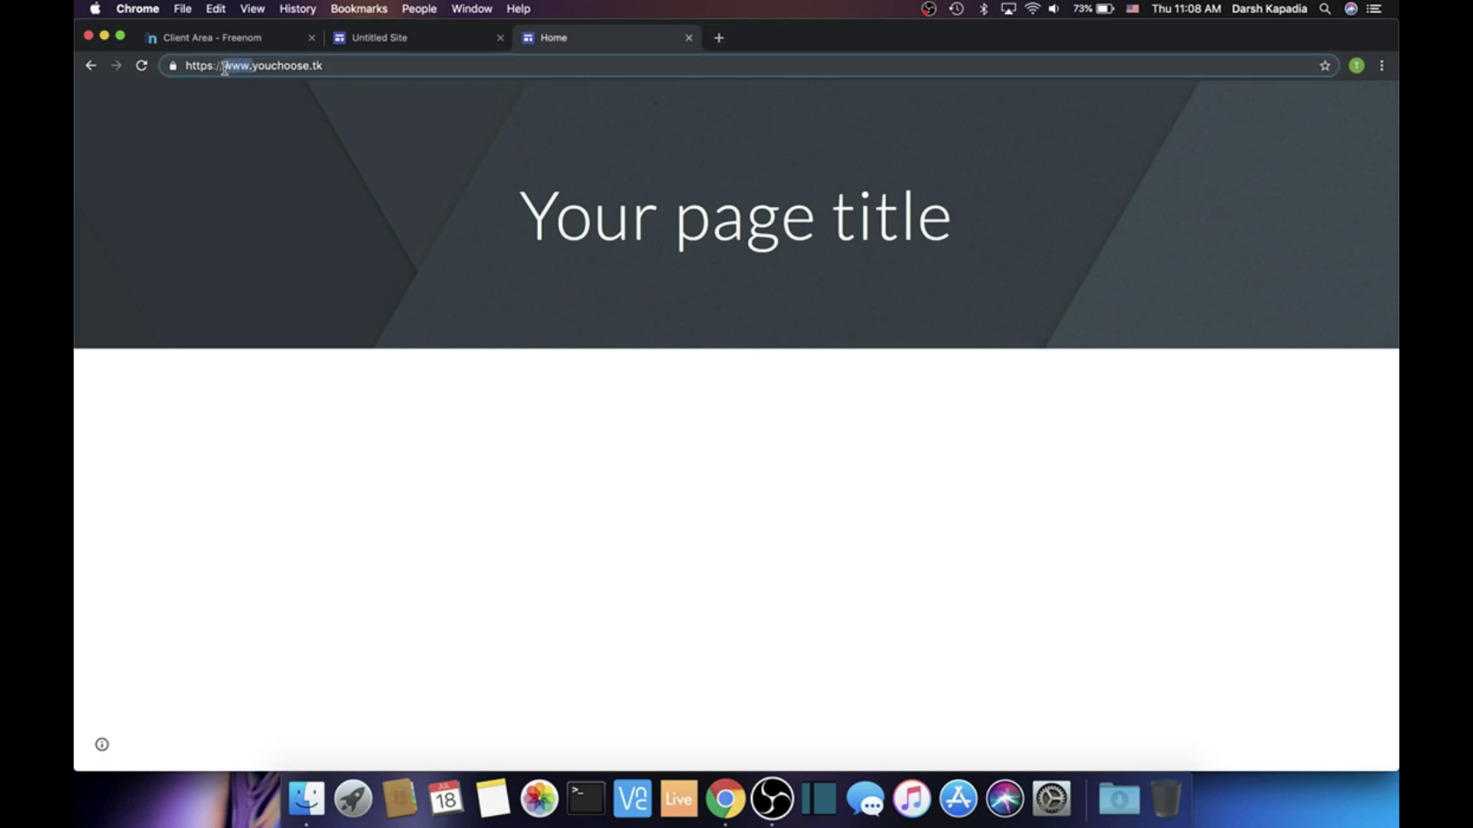
key("BackSpace")
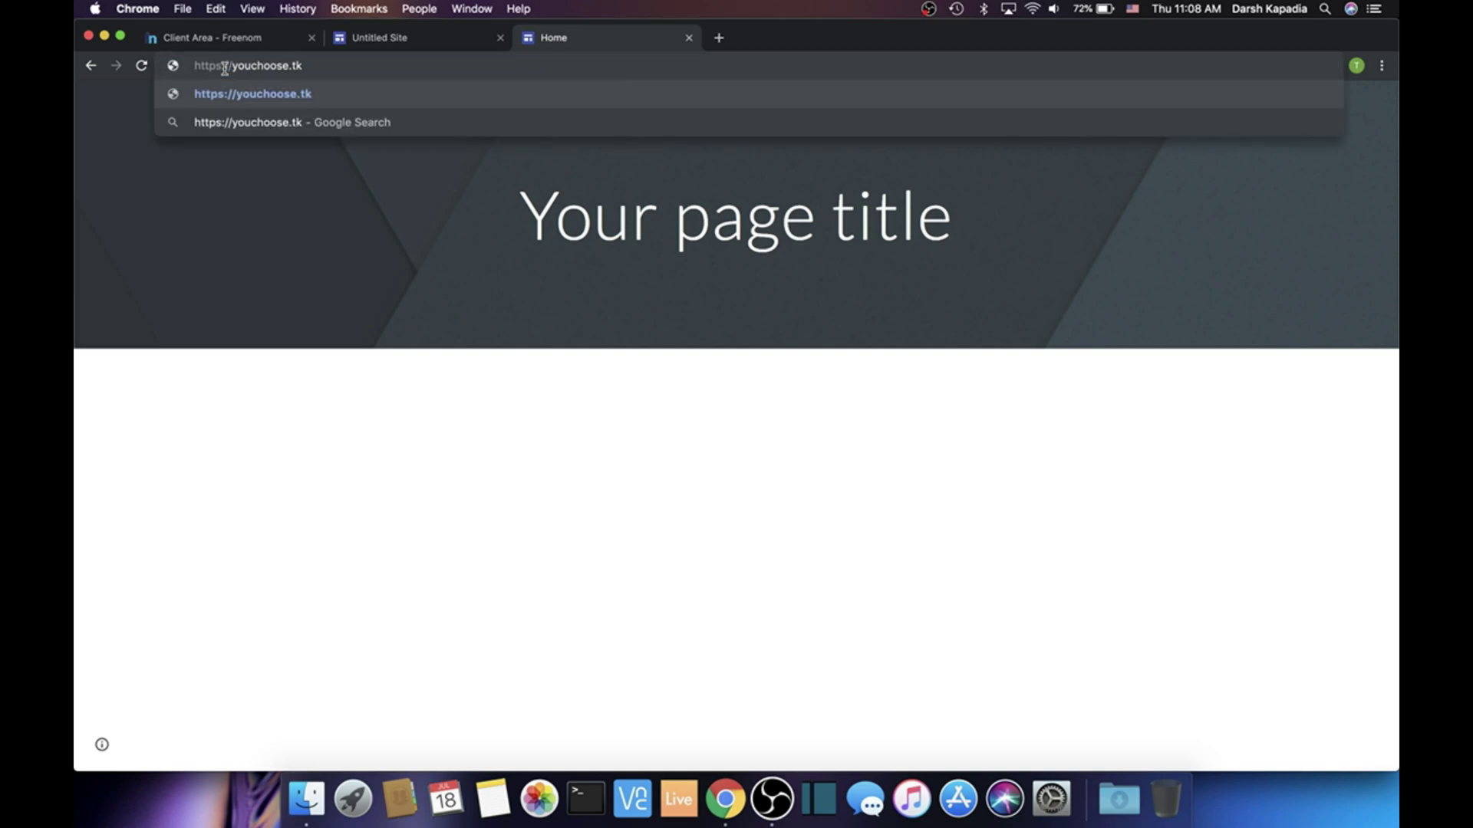
Go to nakedssl.com in a new tab and start the Get it now sign-up
type("www.")
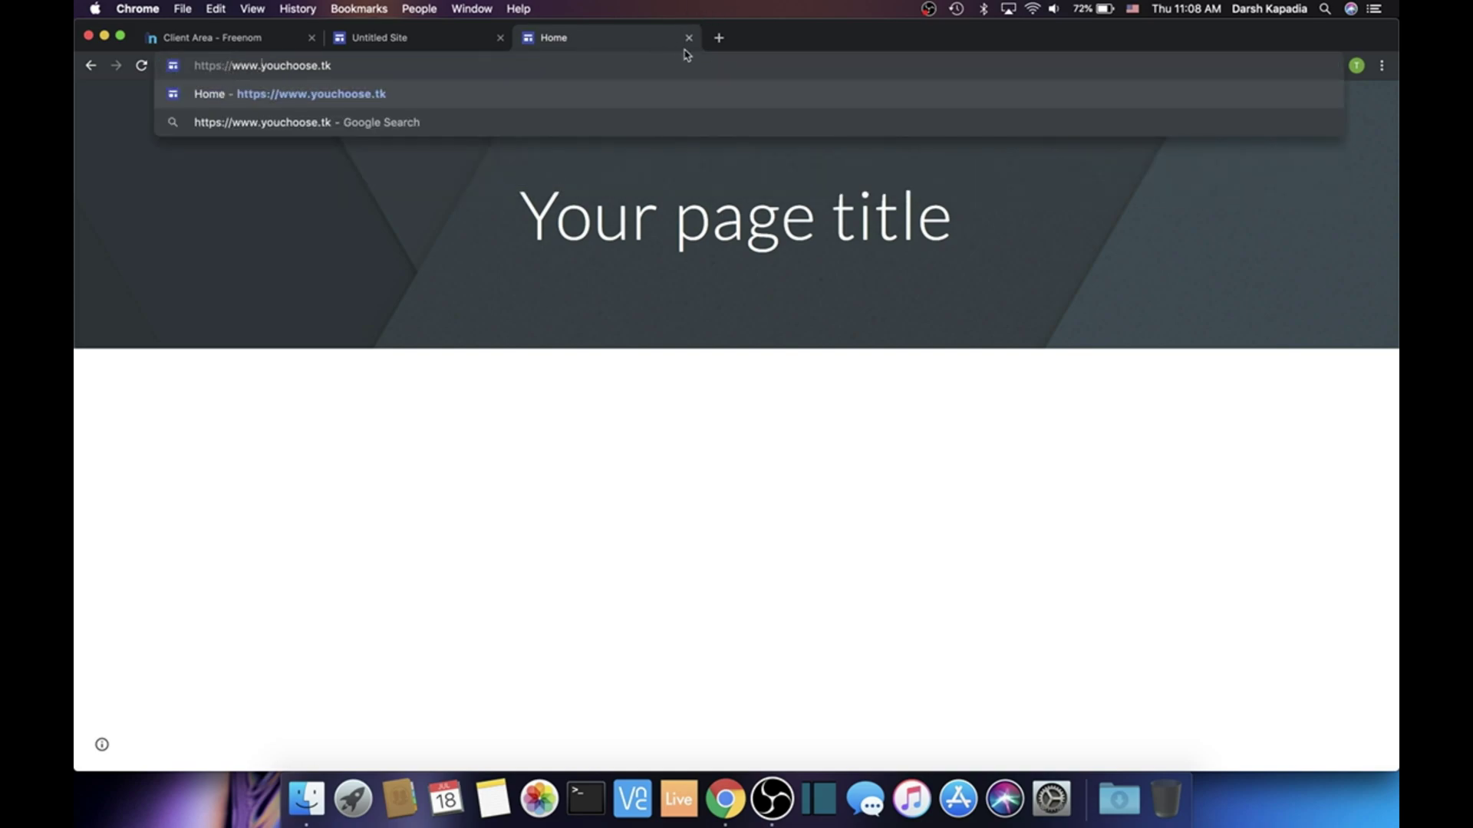
left_click(718, 39)
left_click(688, 37)
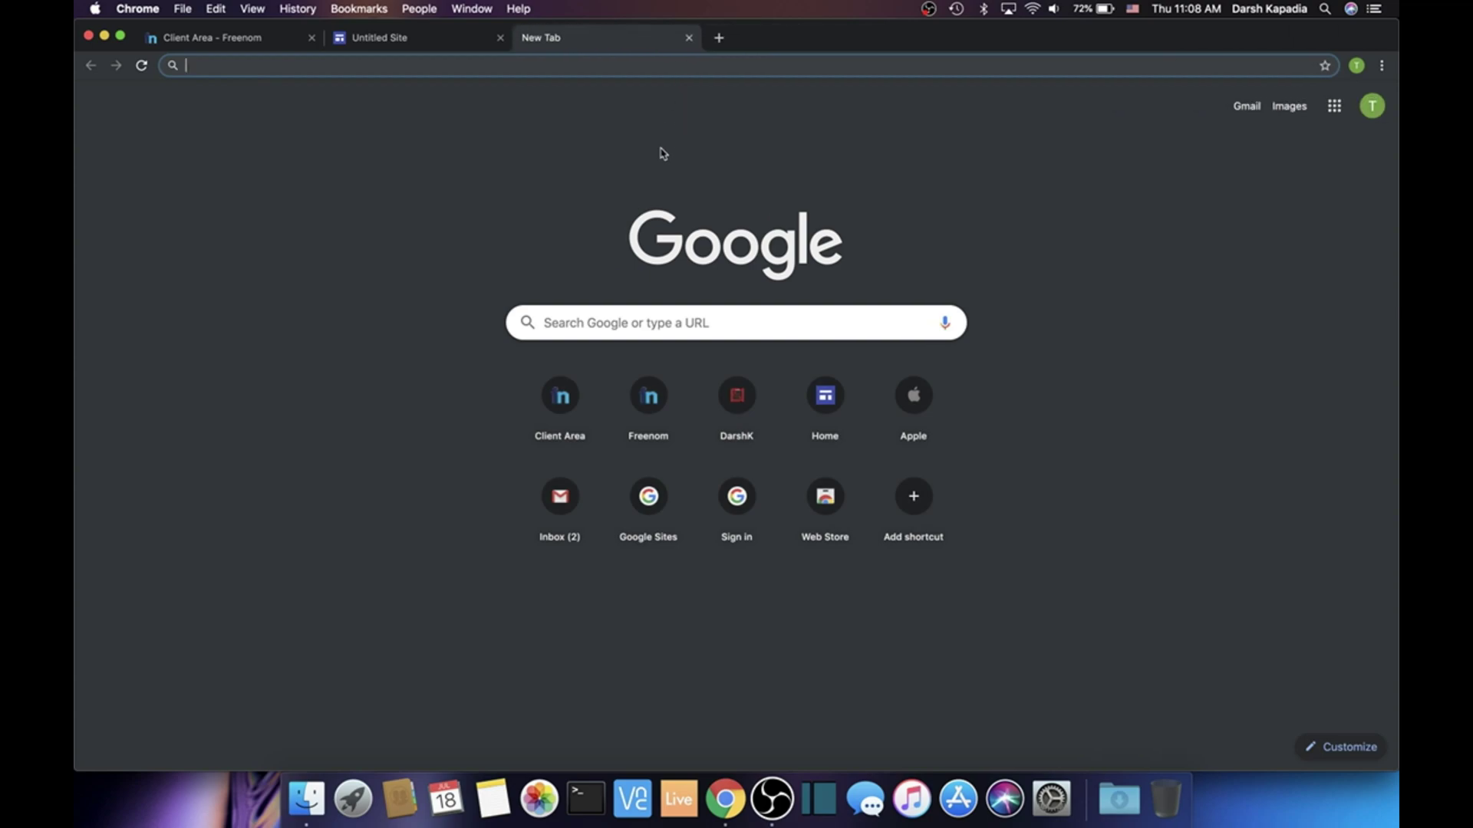
type("nakedssl.com")
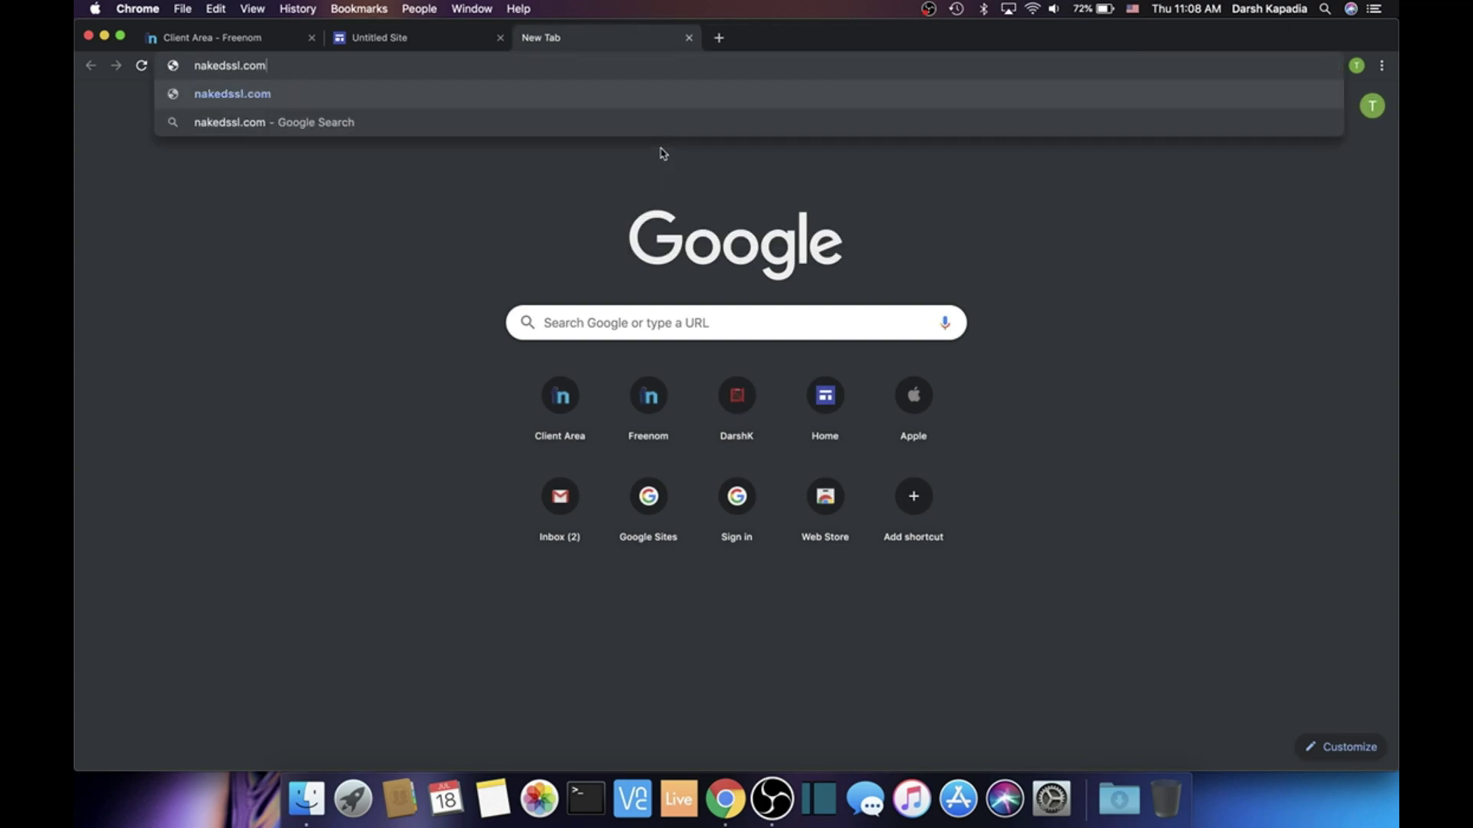
key("Return")
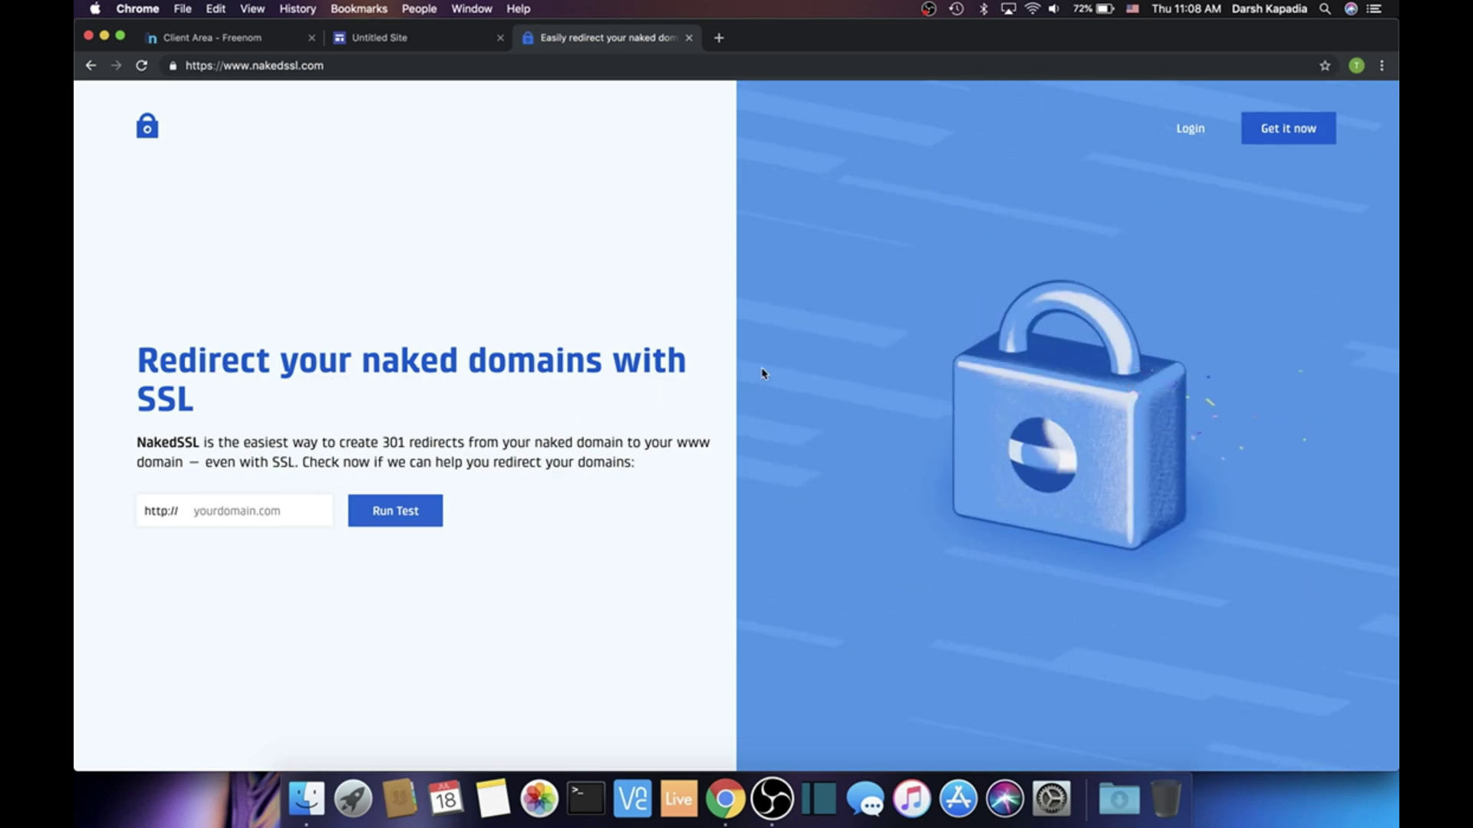
left_click(1252, 121)
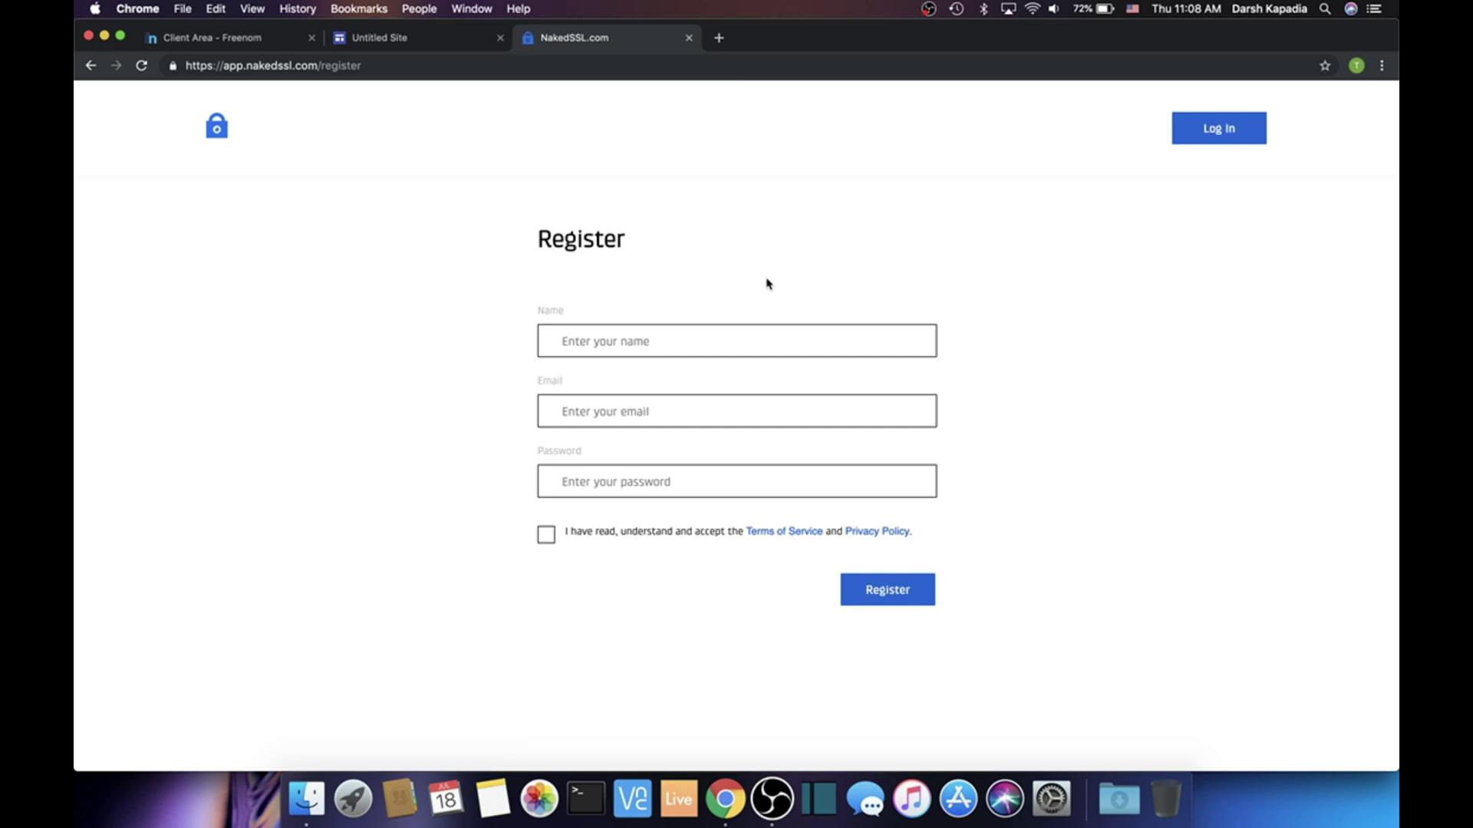
Fill in the name, e-mail and password, accept the terms, and register
left_click(644, 347)
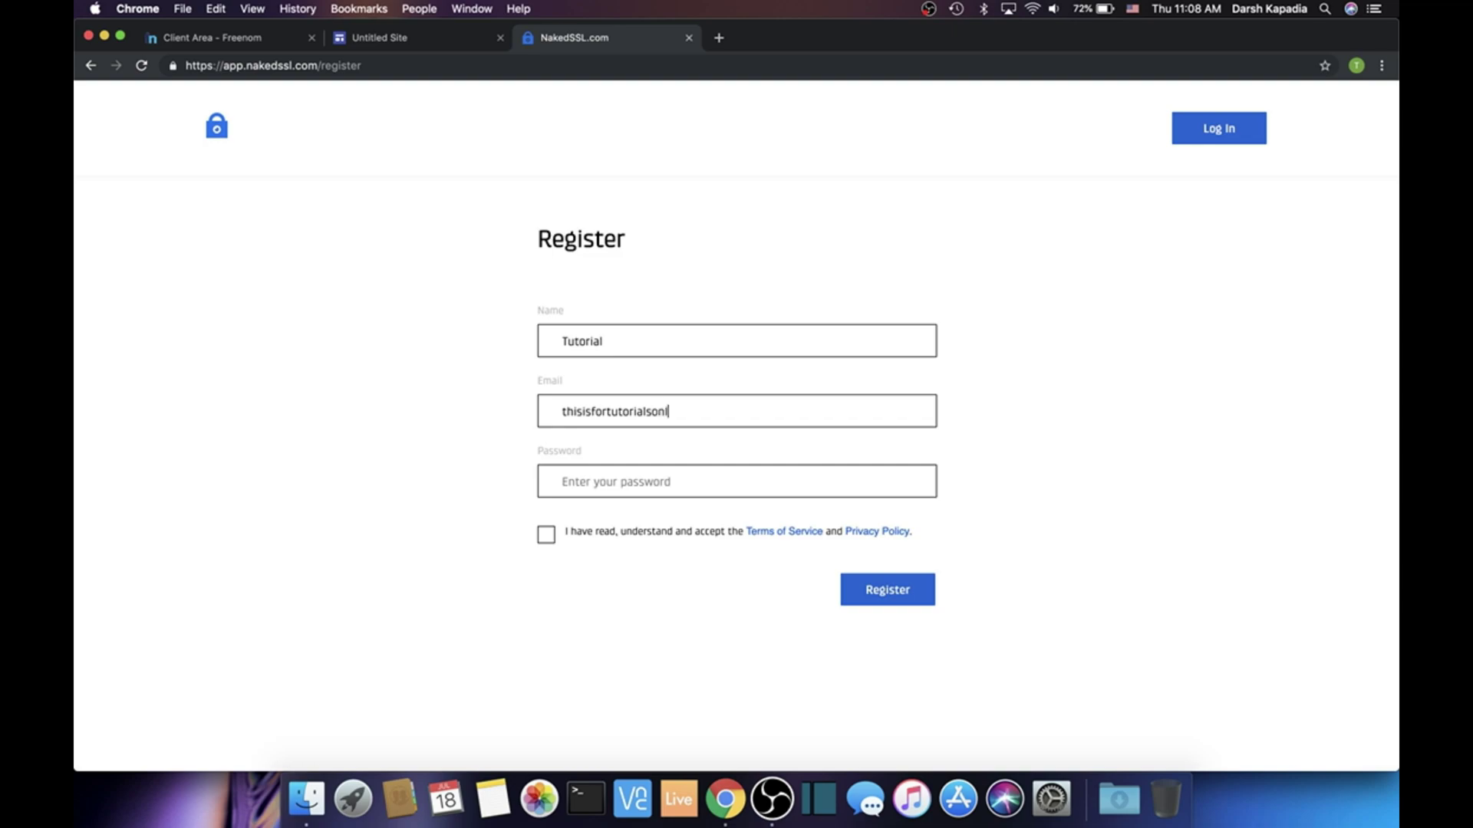
left_click(215, 37)
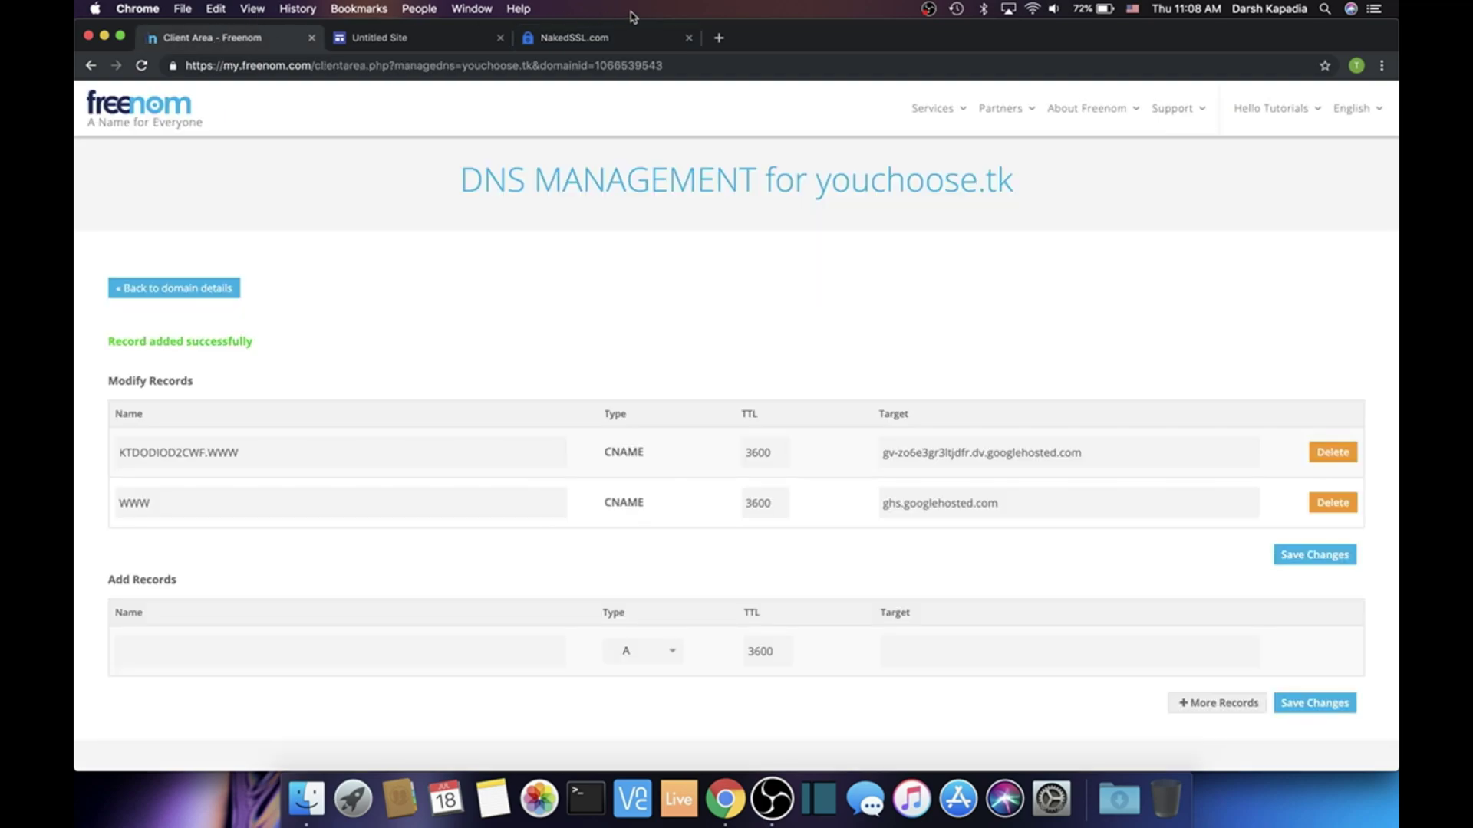
left_click(599, 48)
left_click(1356, 66)
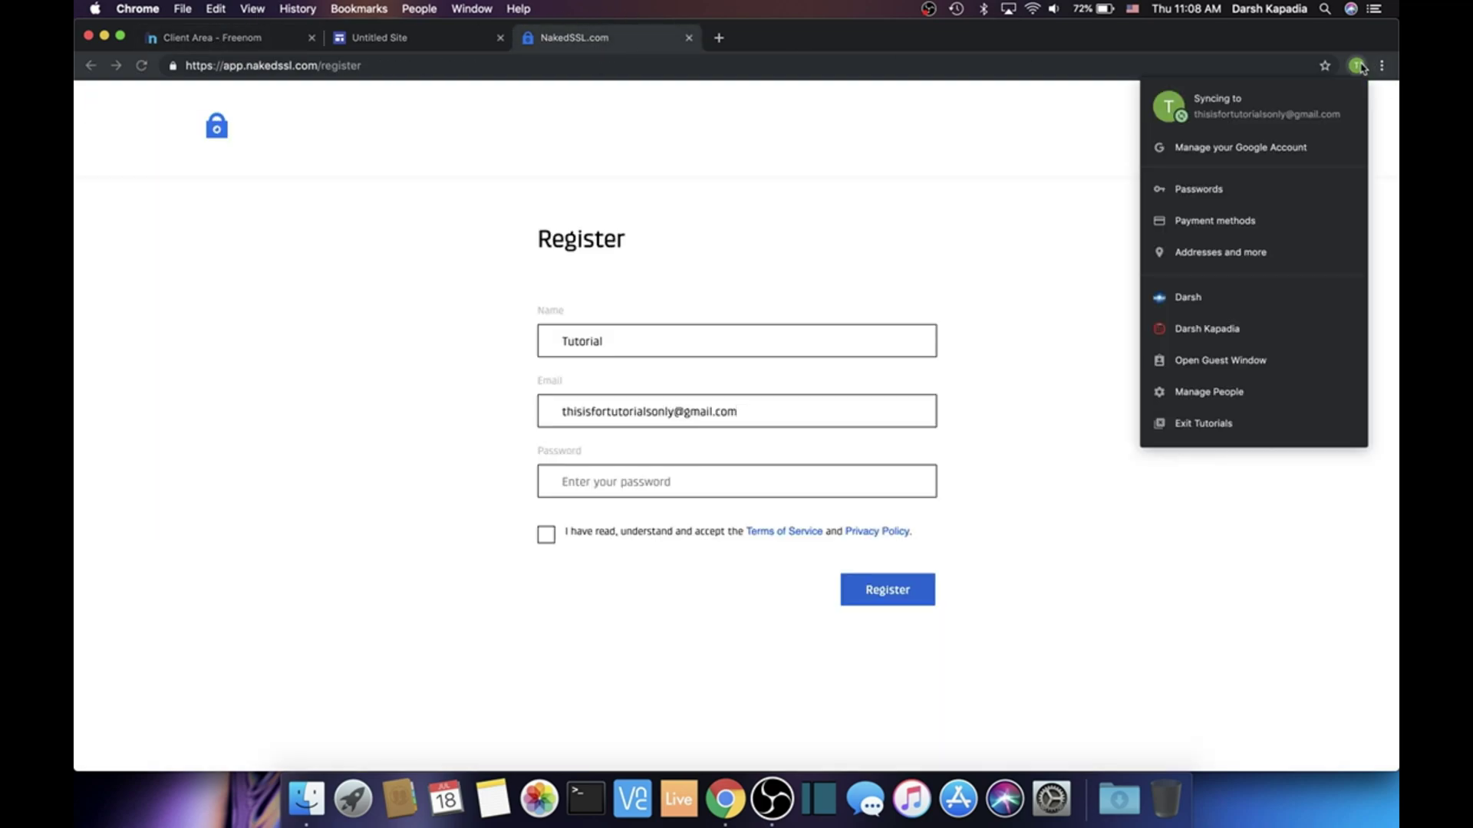
left_click(709, 492)
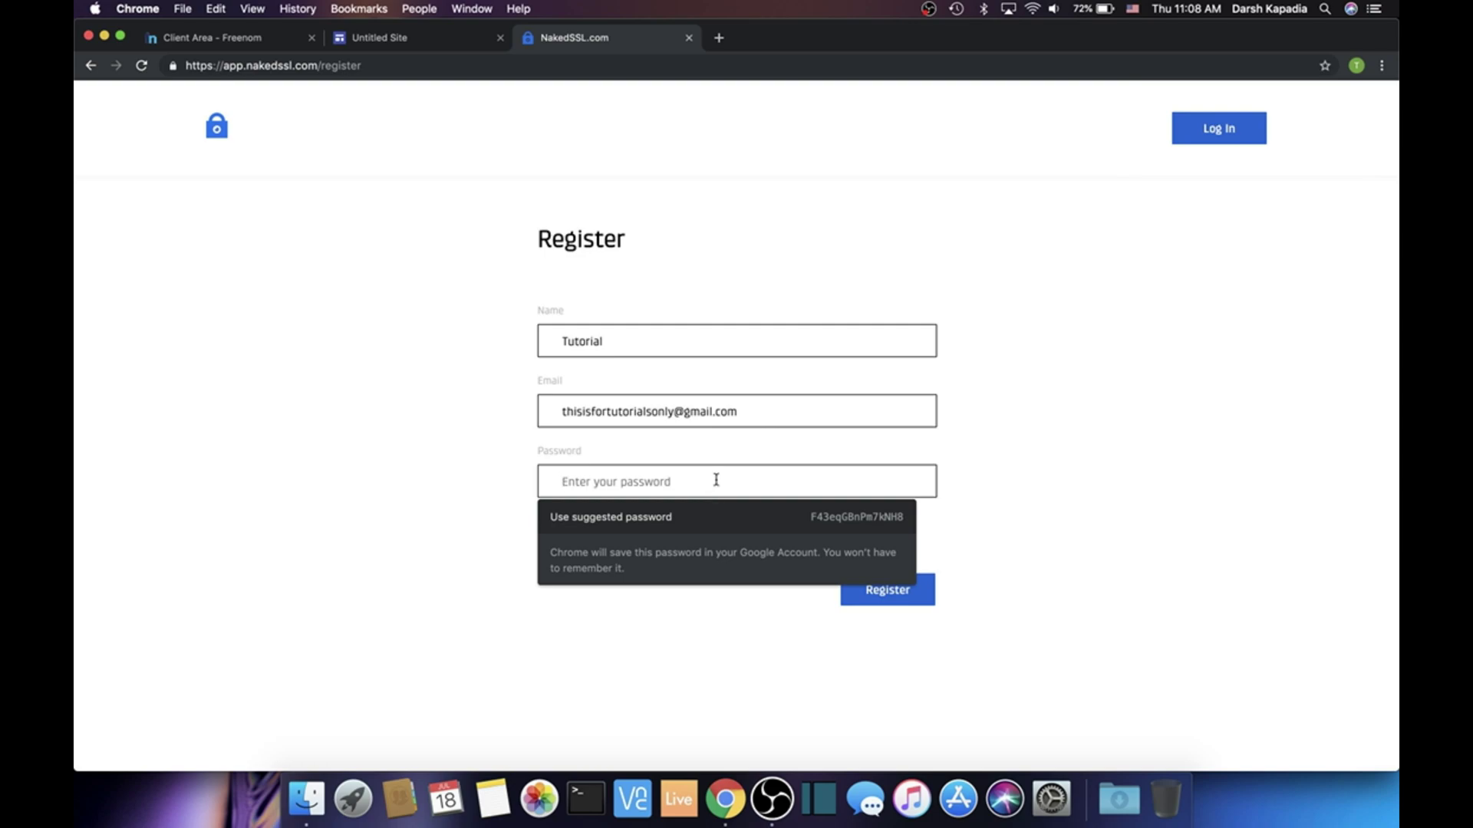
type("********")
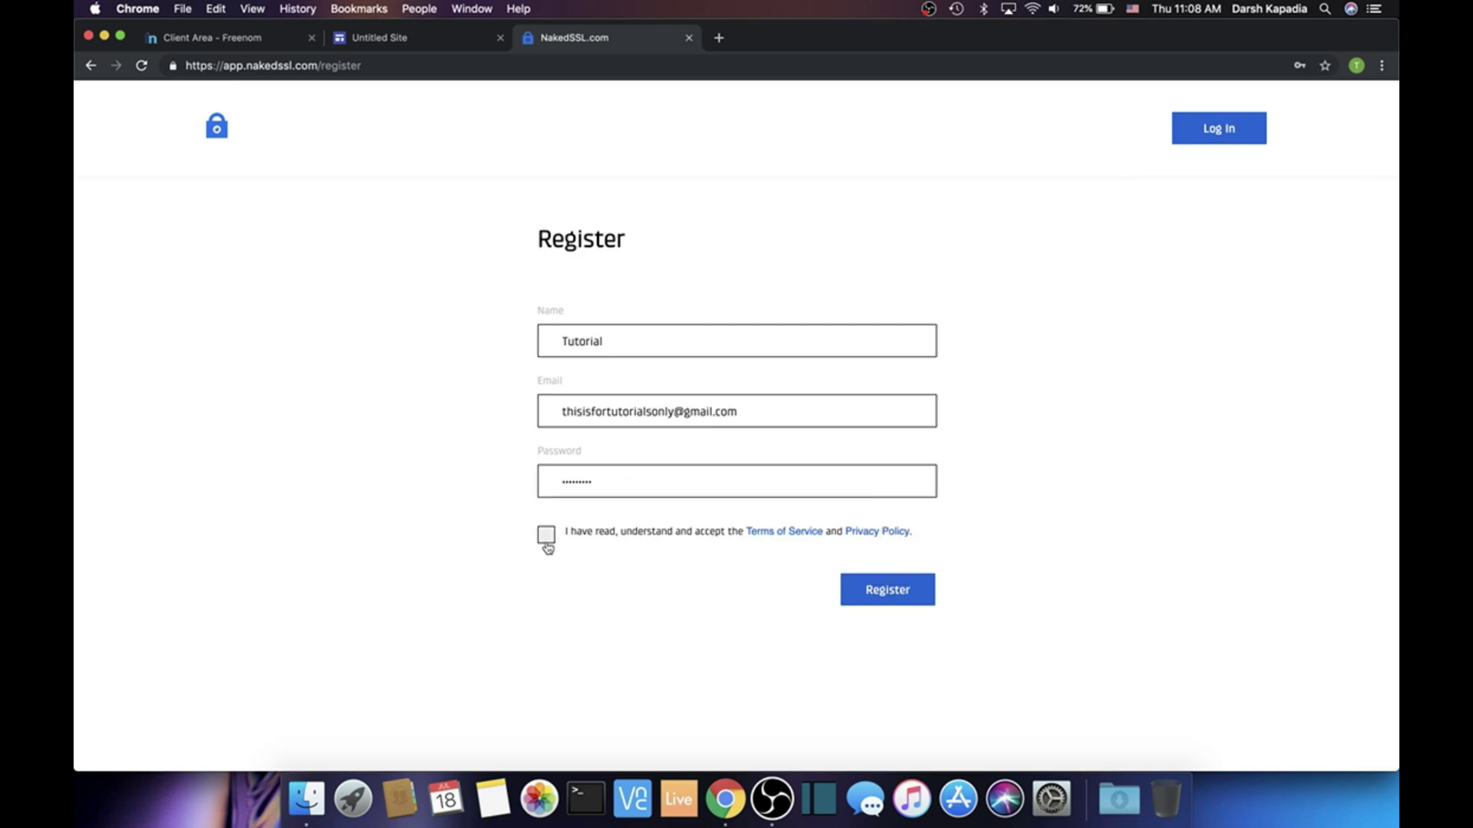
left_click(546, 535)
left_click(886, 588)
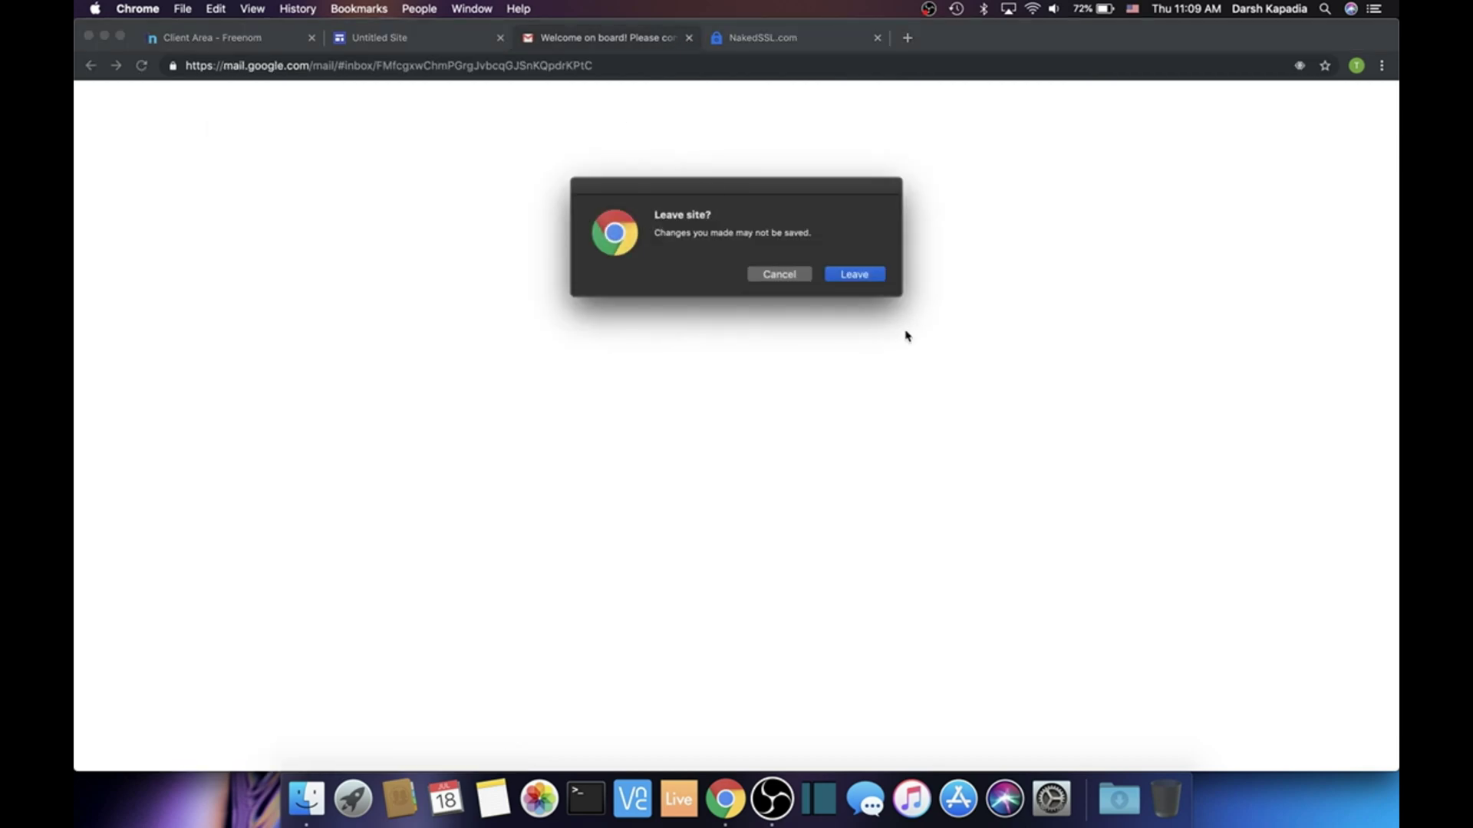
left_click(867, 278)
left_click(1120, 146)
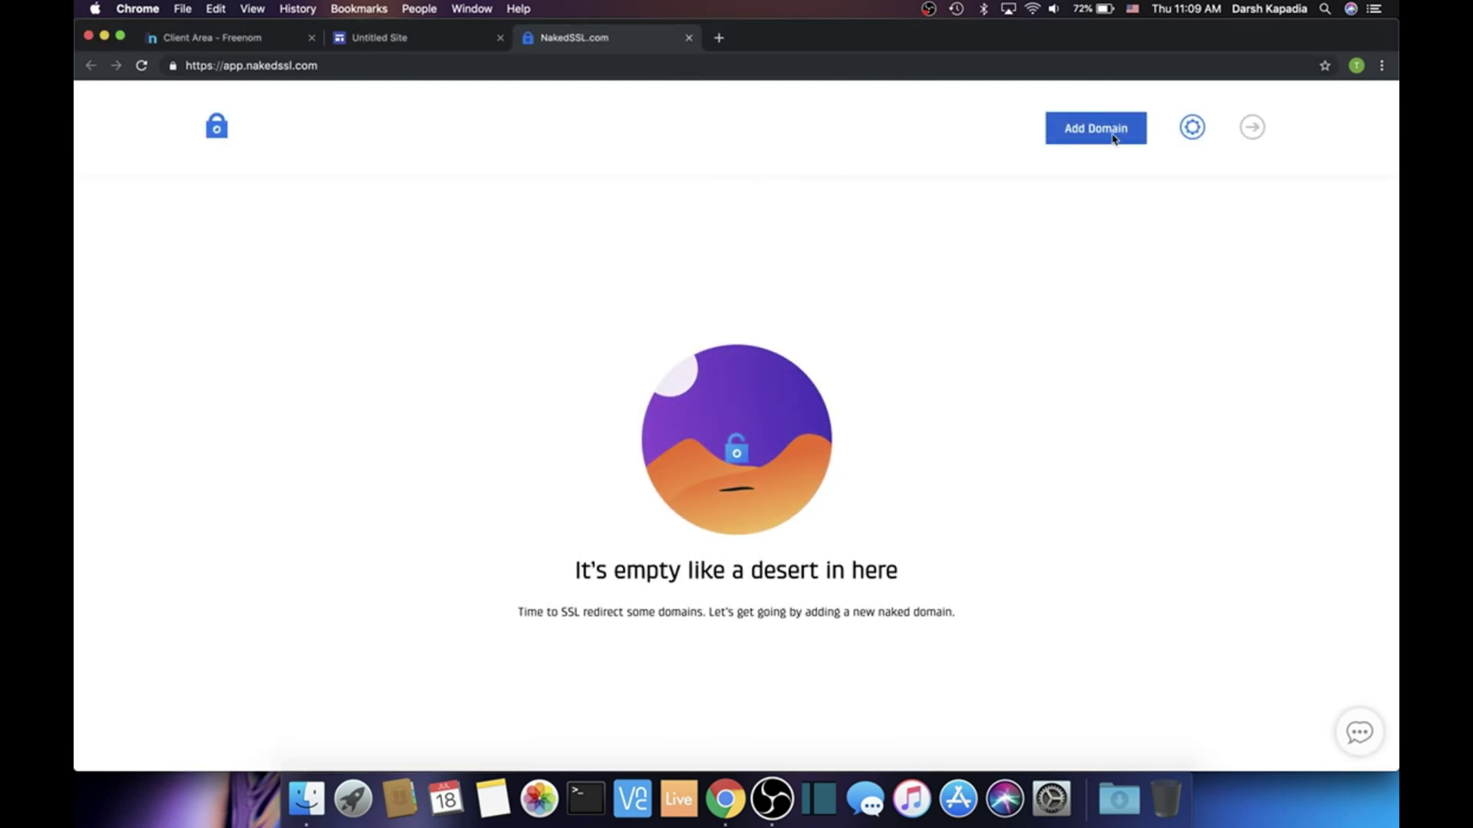
left_click(1111, 130)
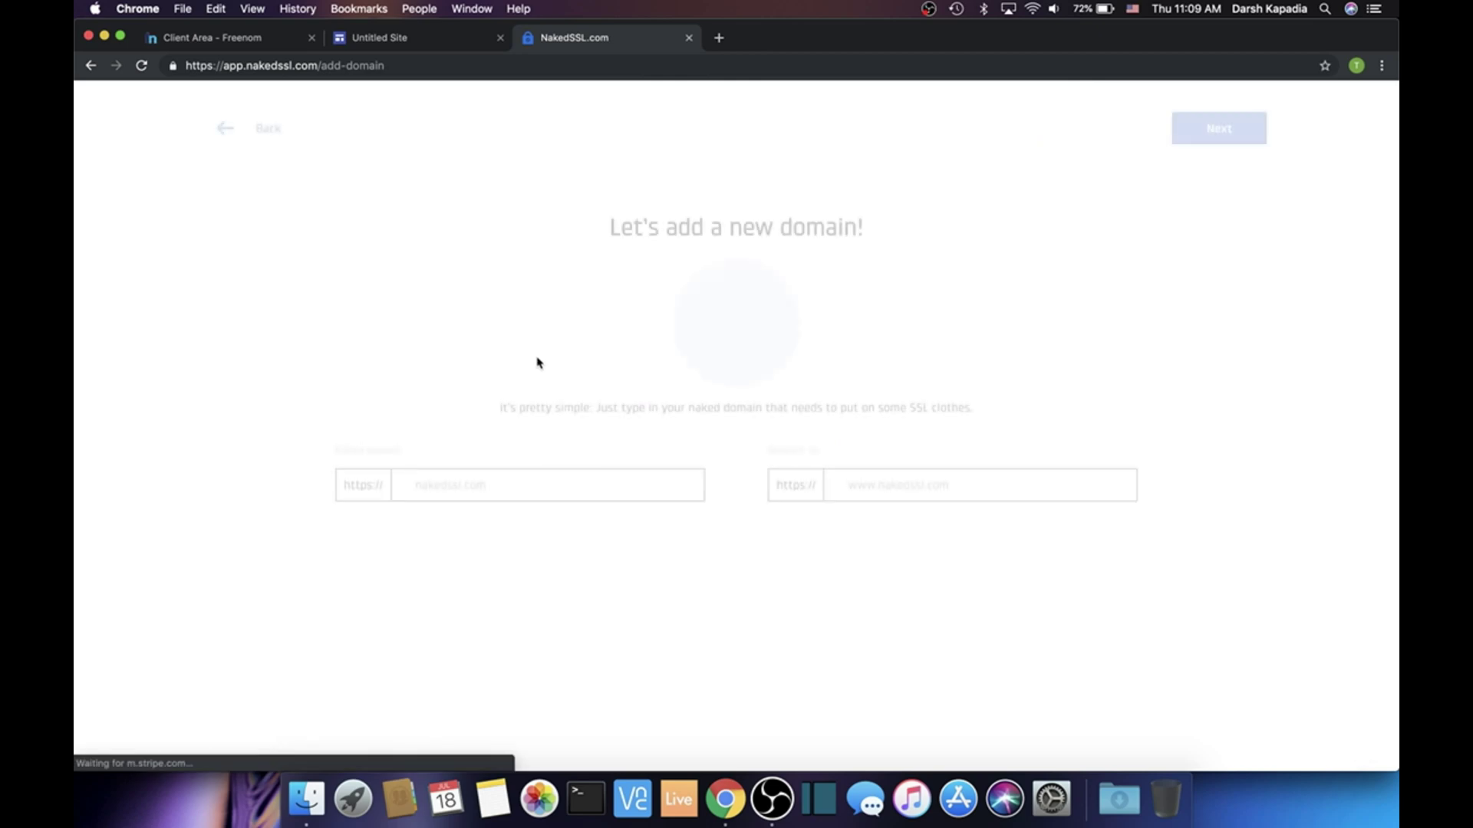
type("youch")
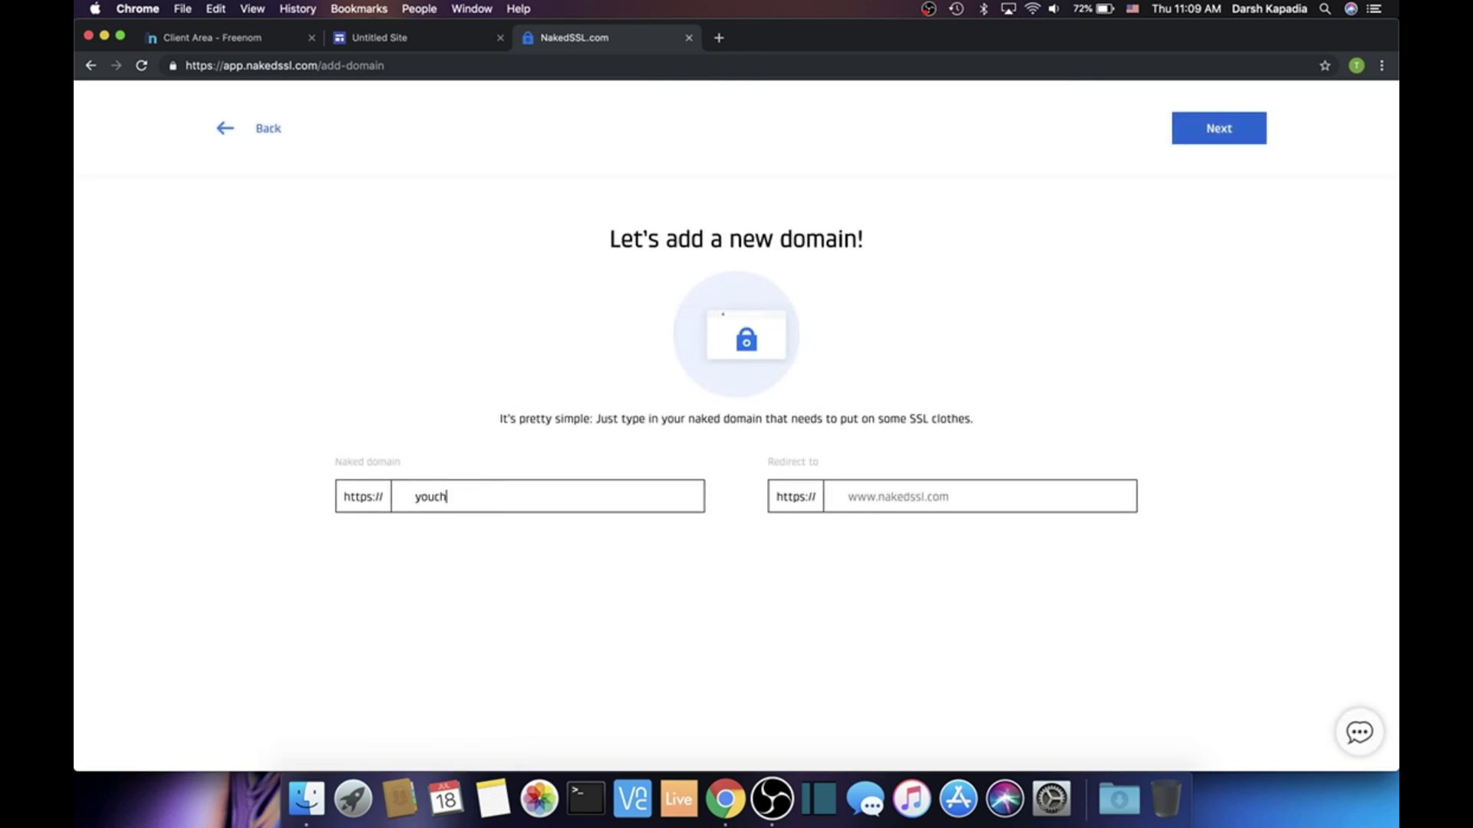
type("oose.tk")
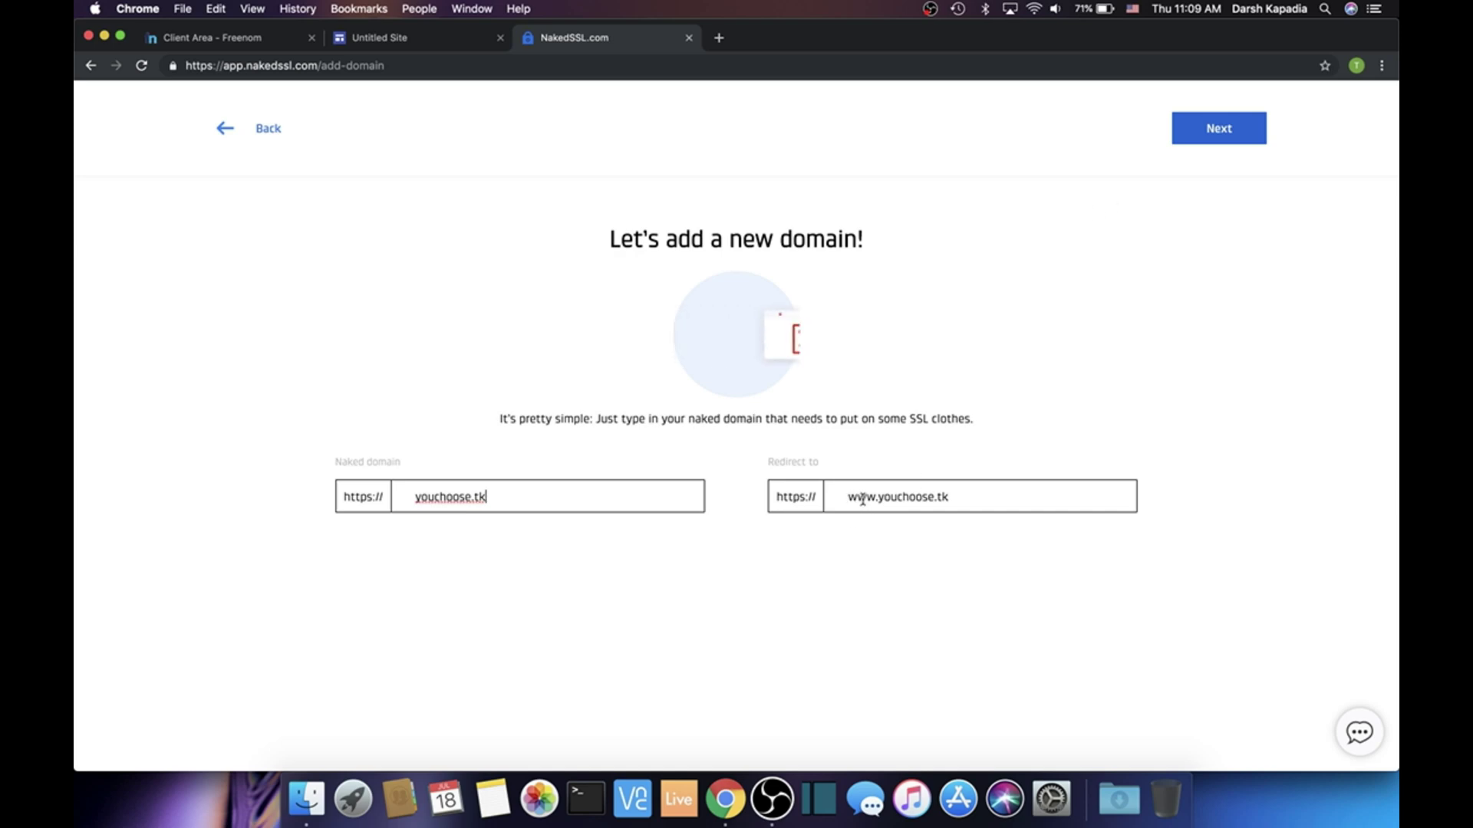
left_click(1197, 139)
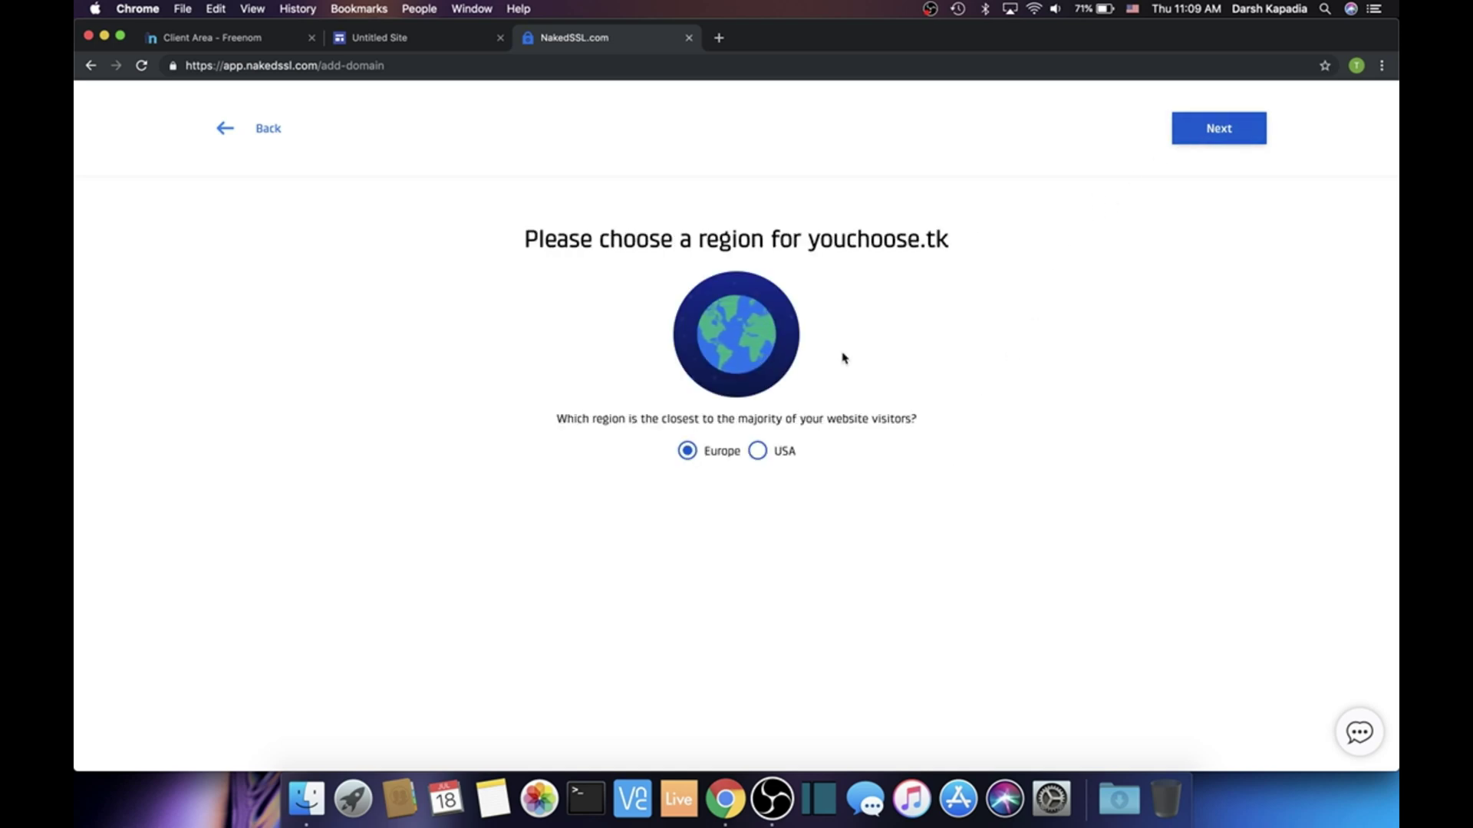
left_click(757, 451)
left_click(1194, 138)
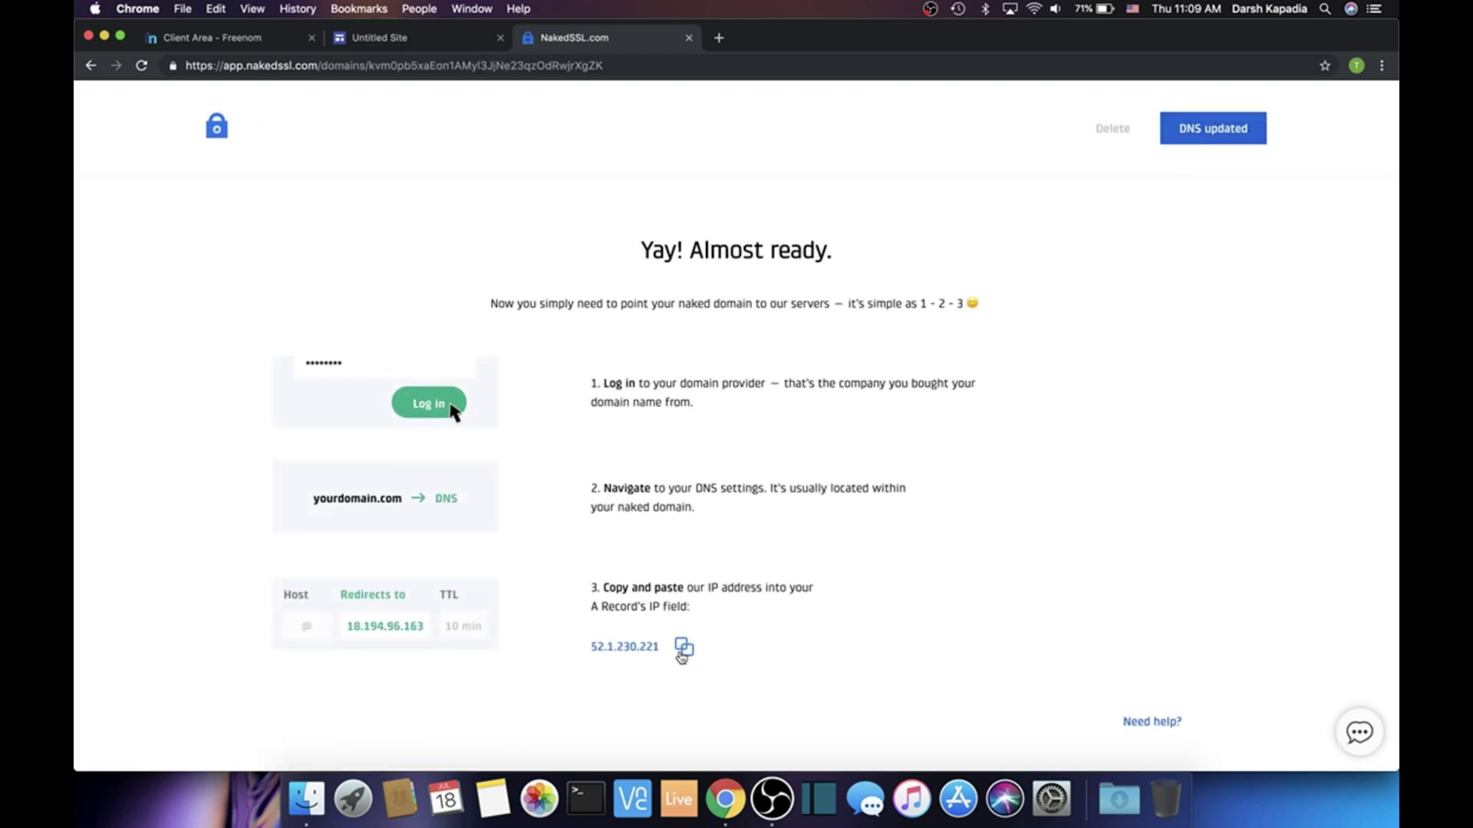
left_click(680, 652)
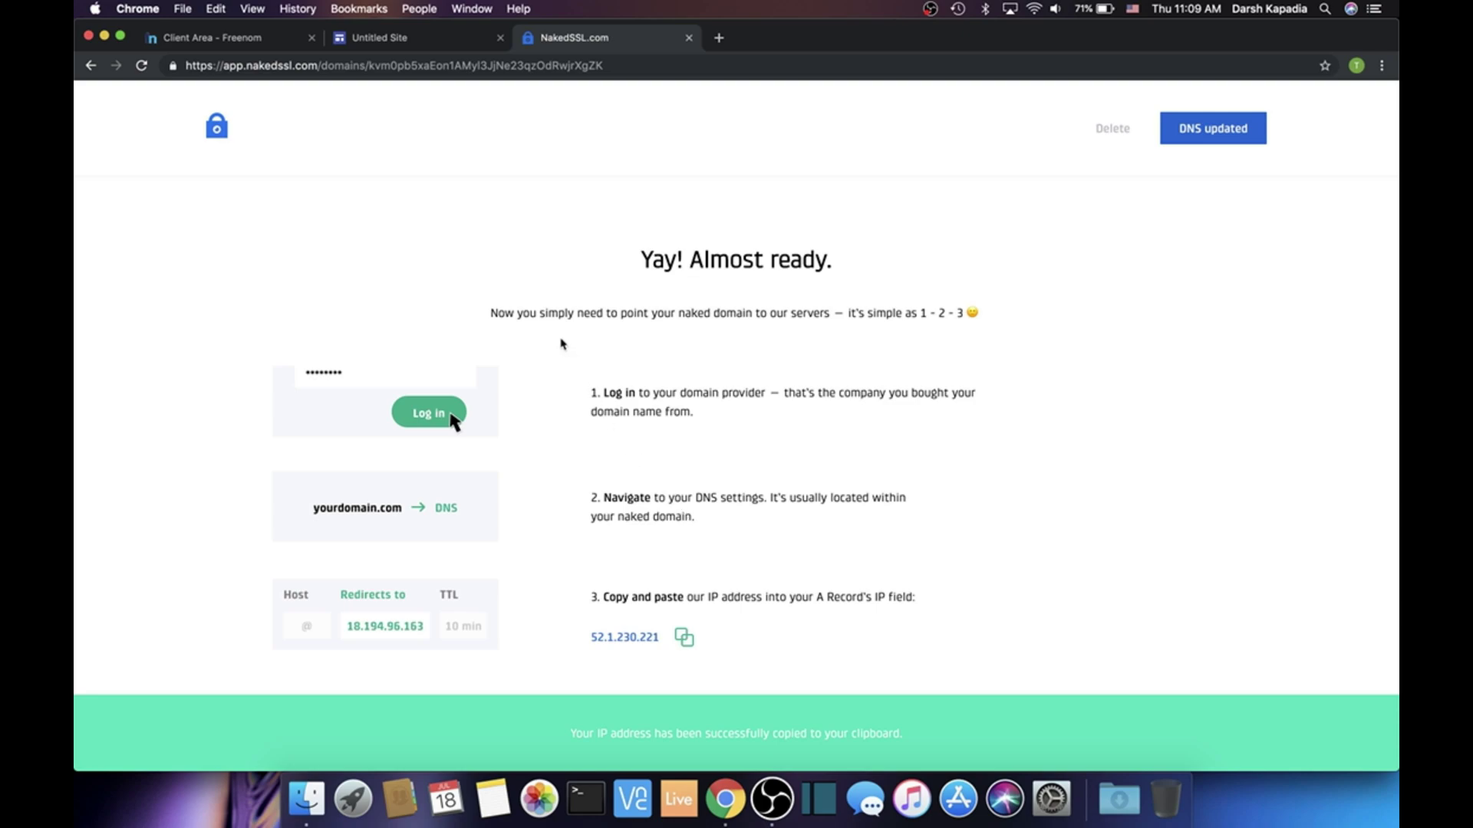
Save a blank-name A record in Freenom targeting 52.1.230.221
left_click(244, 38)
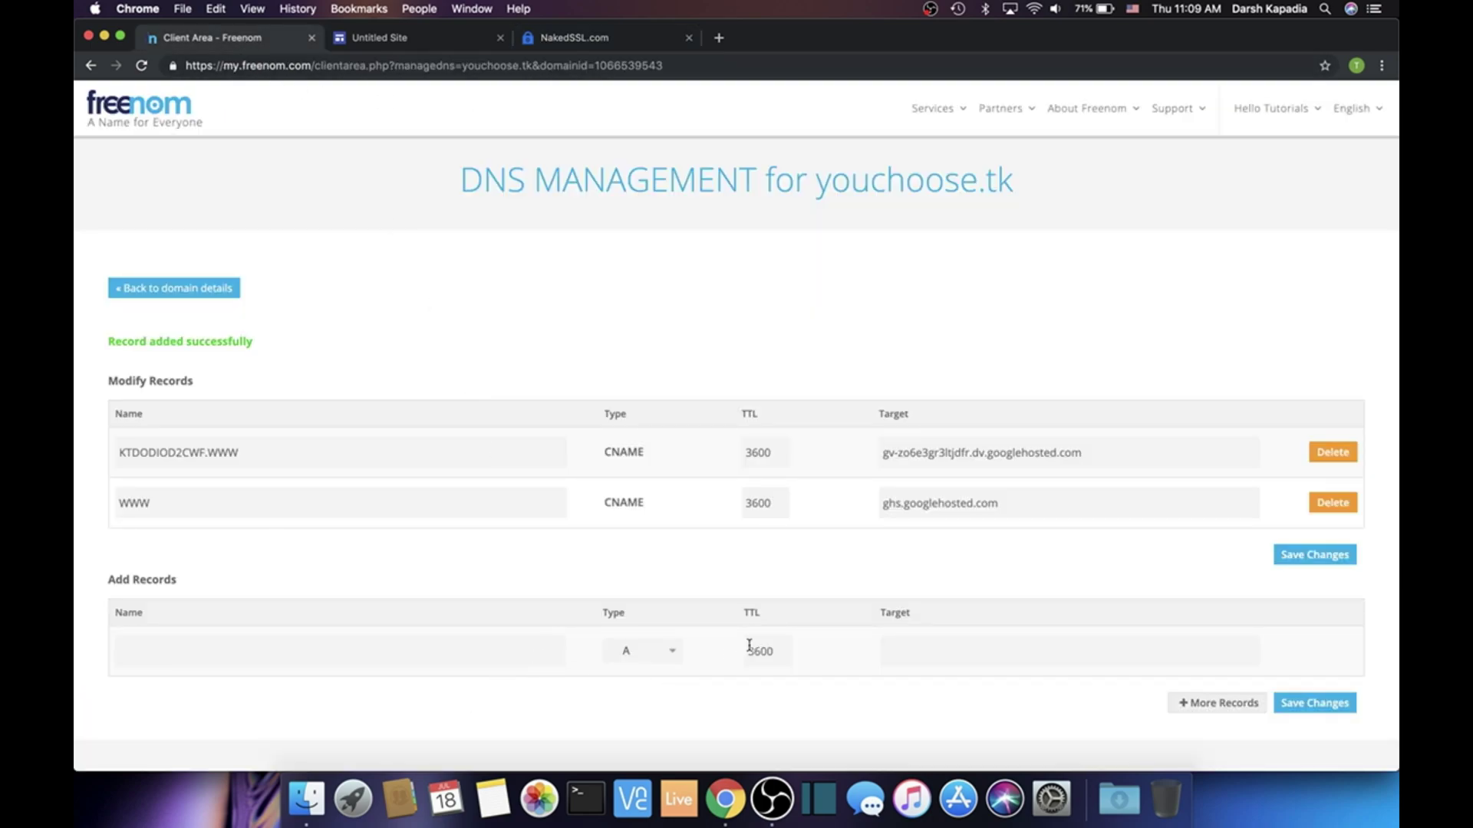
left_click(903, 650)
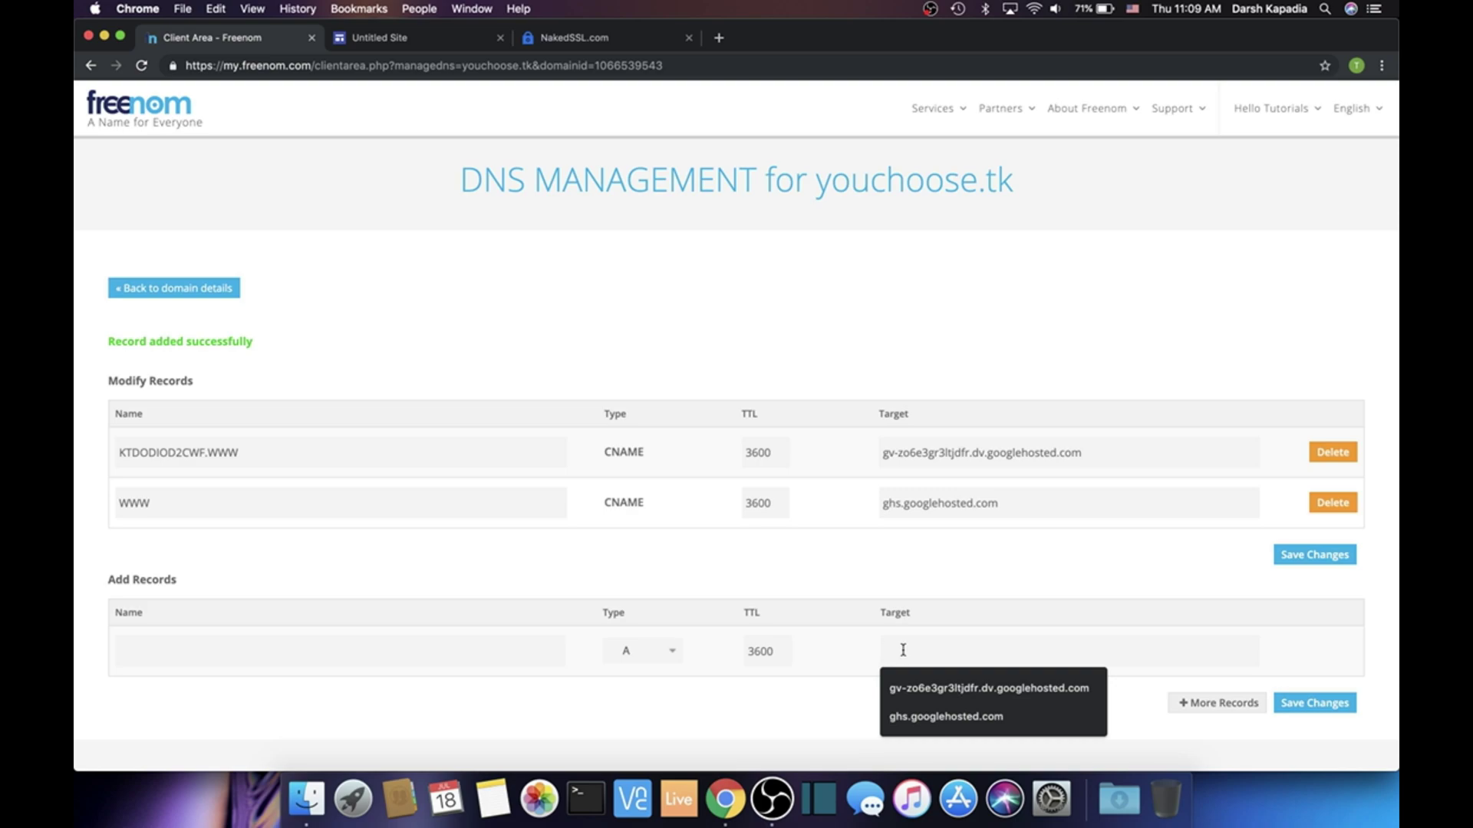
key("super+v")
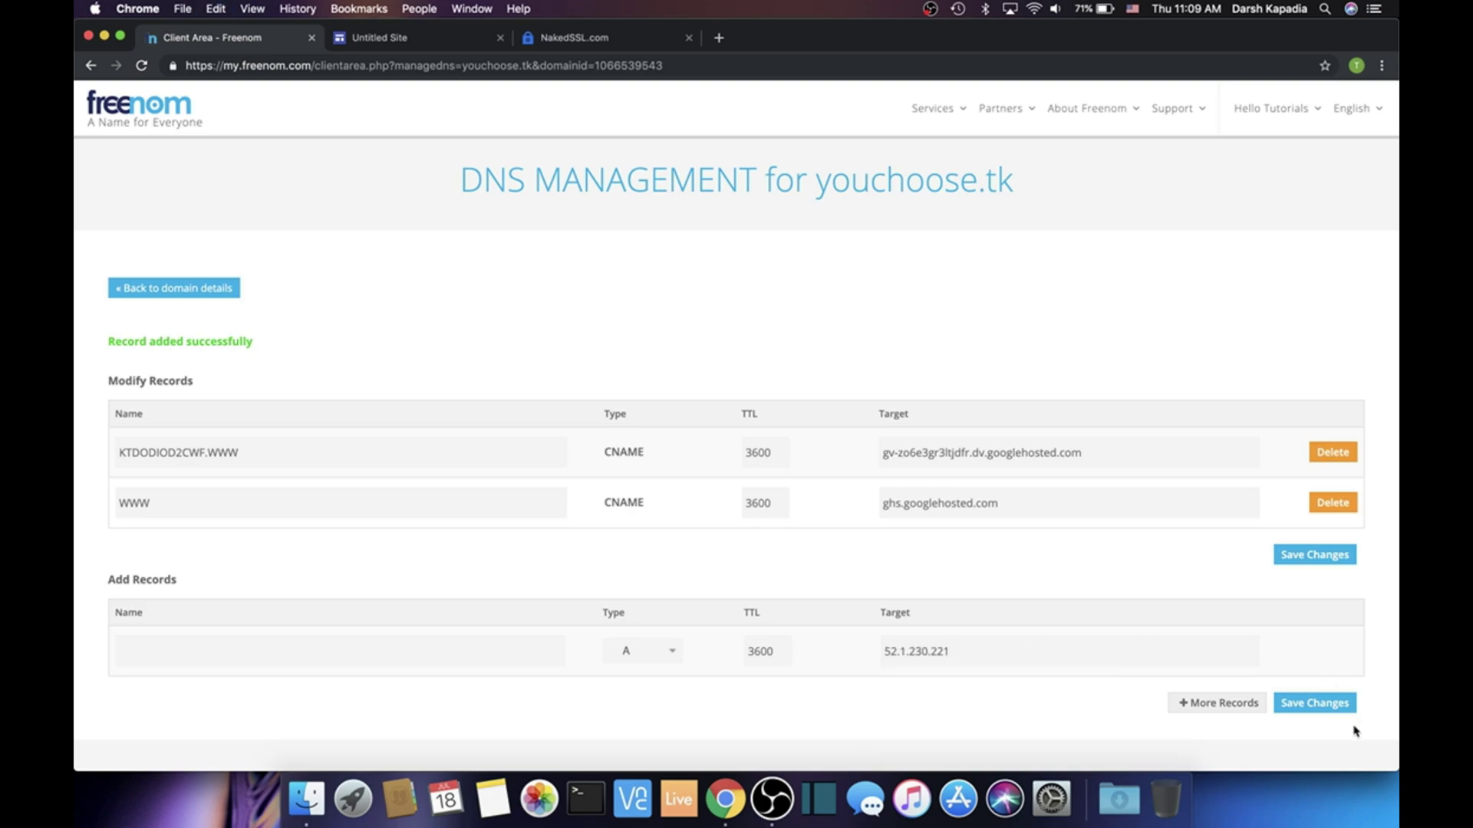
left_click(1337, 709)
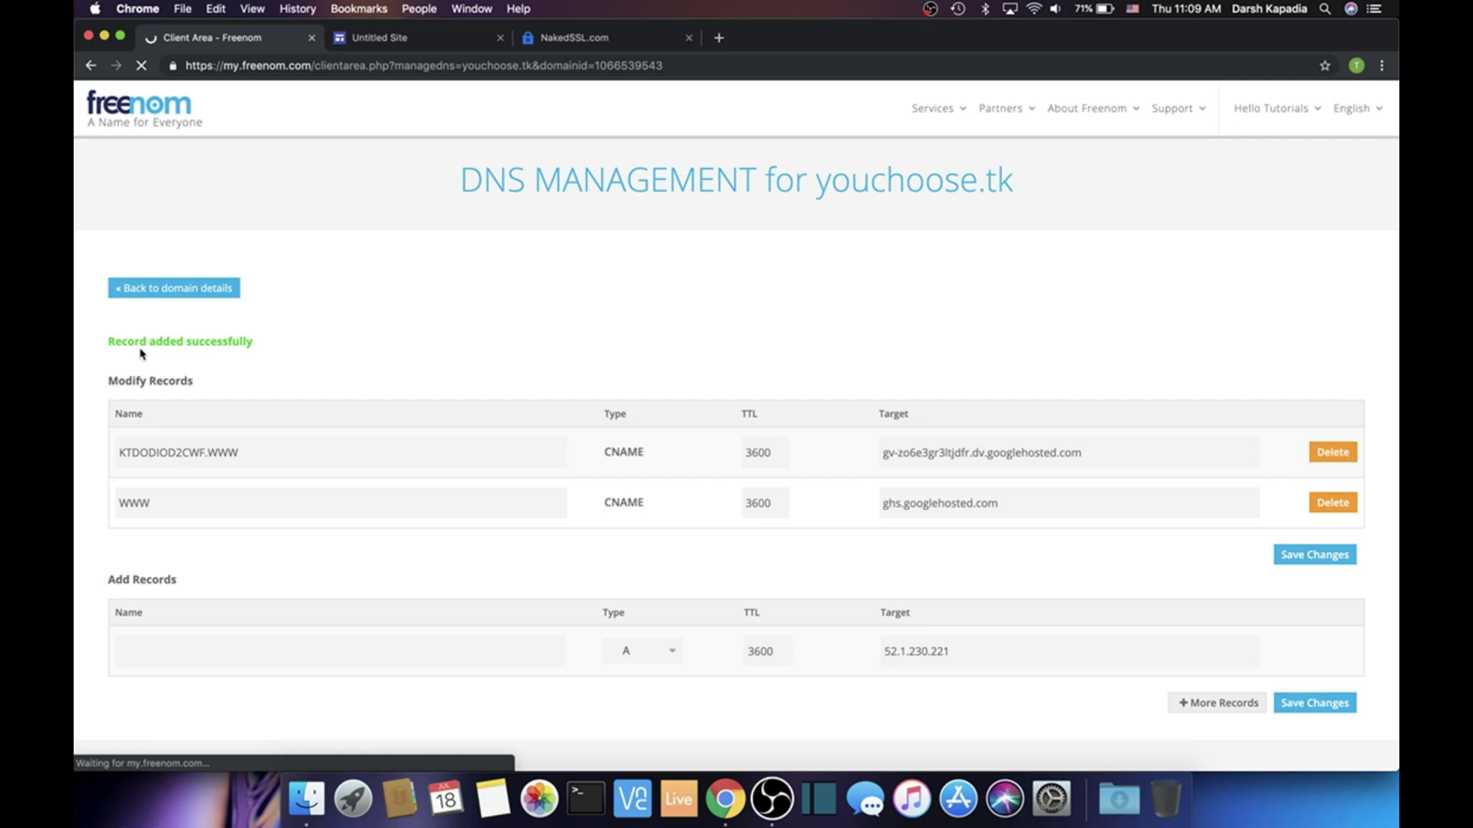
left_click_drag(109, 342, 256, 342)
left_click(425, 345)
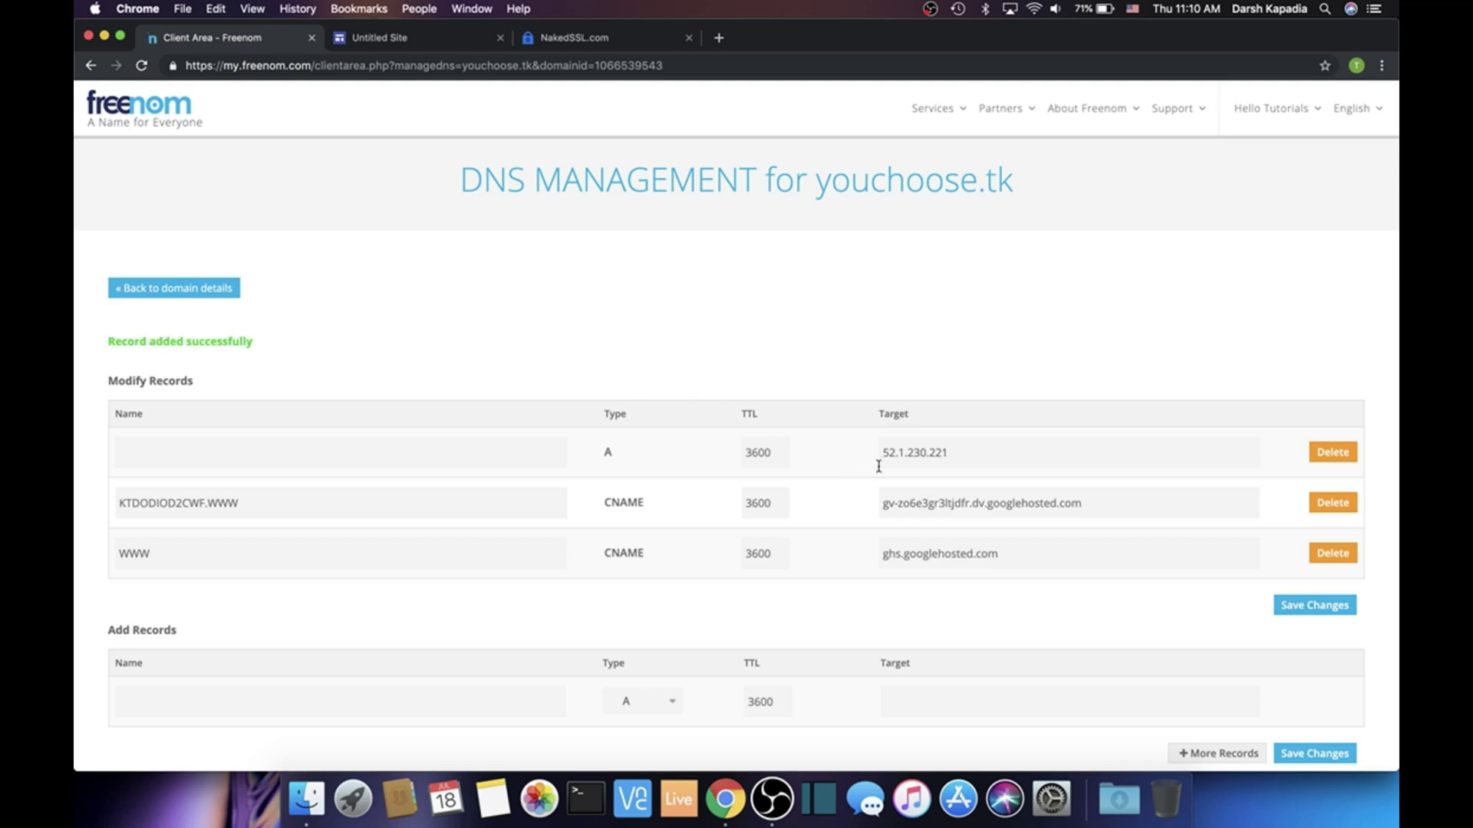
Back in NakedSSL, mark youchoose.tk's DNS as updated and request an immediate DNS check
left_click(586, 47)
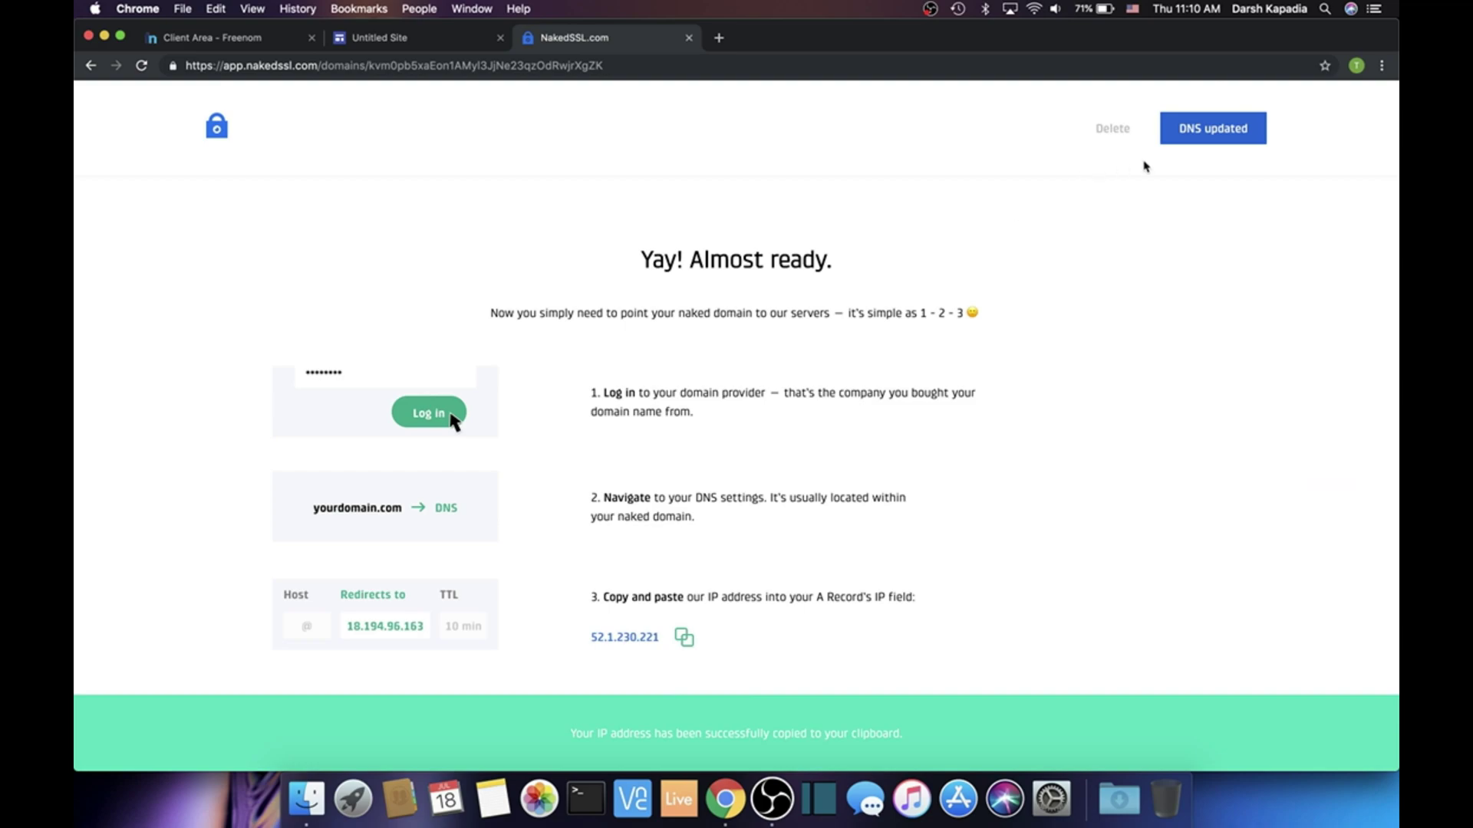
left_click(1198, 144)
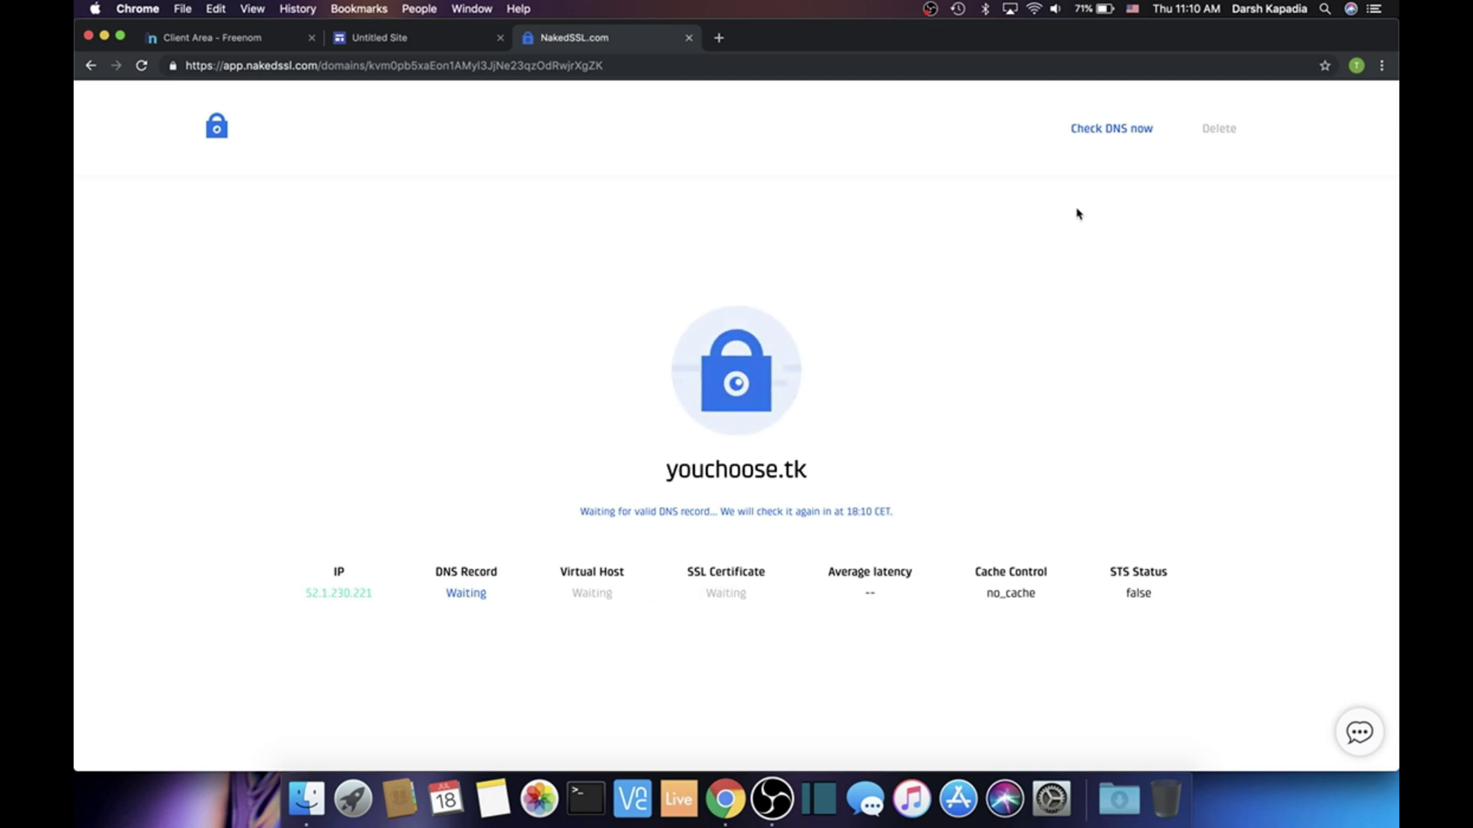
left_click(1105, 140)
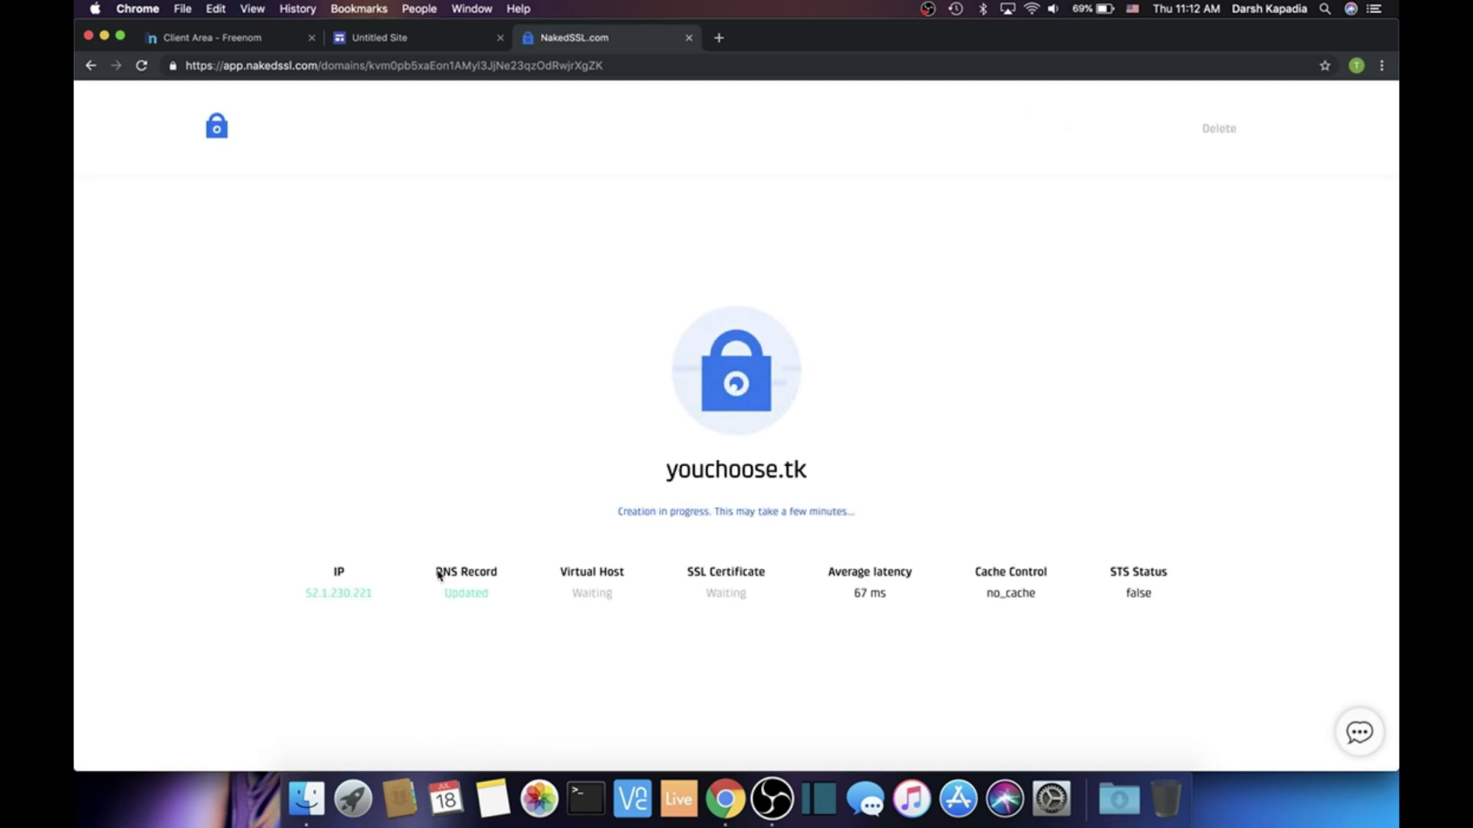
Confirm the DNS Record shows Updated while the Virtual Host is still Waiting
left_click_drag(438, 575, 497, 581)
double_click(461, 595)
left_click(568, 558)
double_click(585, 572)
left_click(618, 585)
double_click(617, 583)
left_click(617, 583)
double_click(609, 577)
double_click(601, 587)
Reload the status page until the Virtual Host shows Created
left_click(605, 411)
left_click(141, 66)
left_click_drag(579, 596, 606, 593)
left_click(603, 593)
left_click(719, 37)
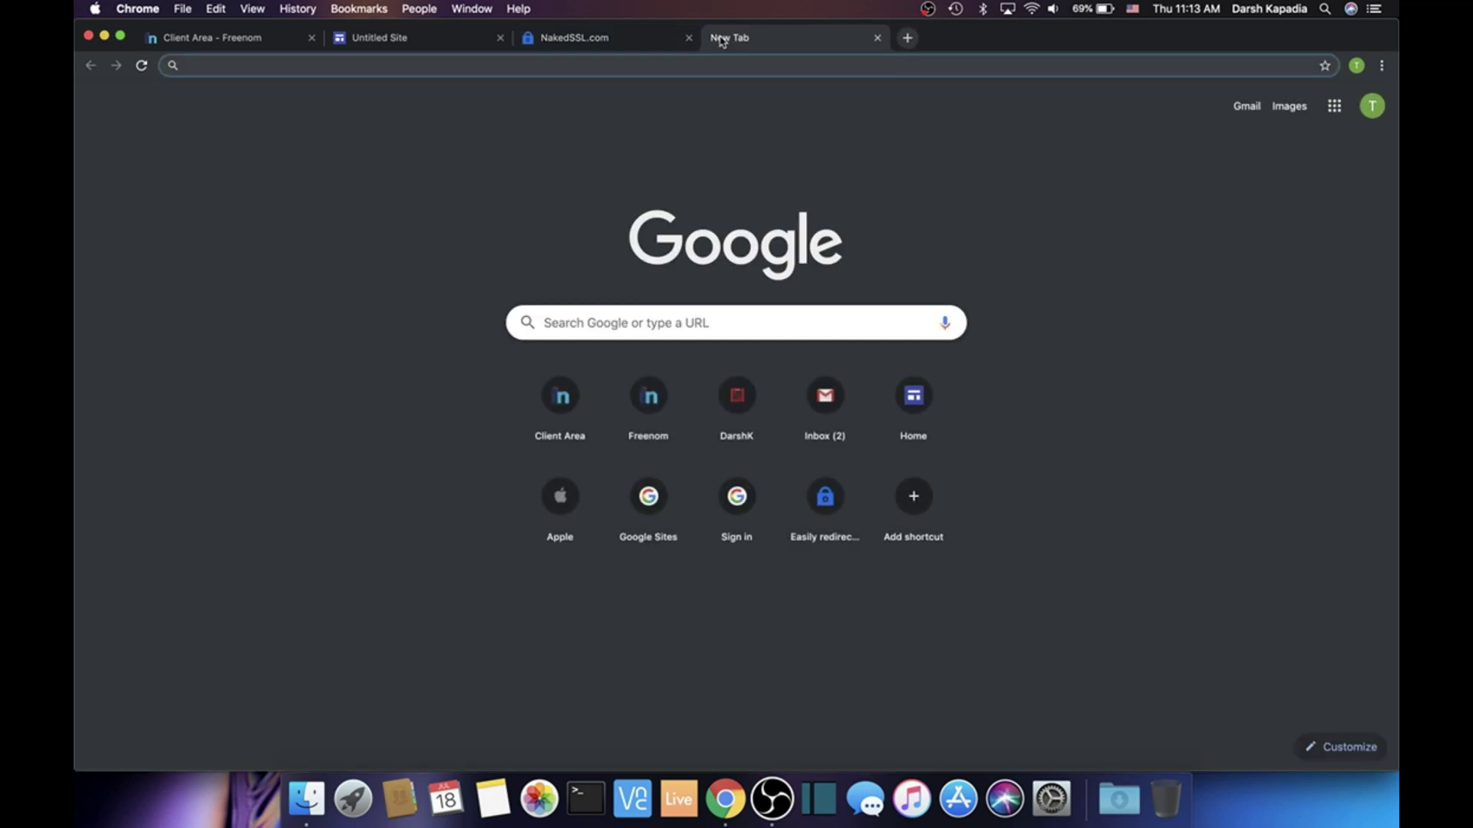
type("https://")
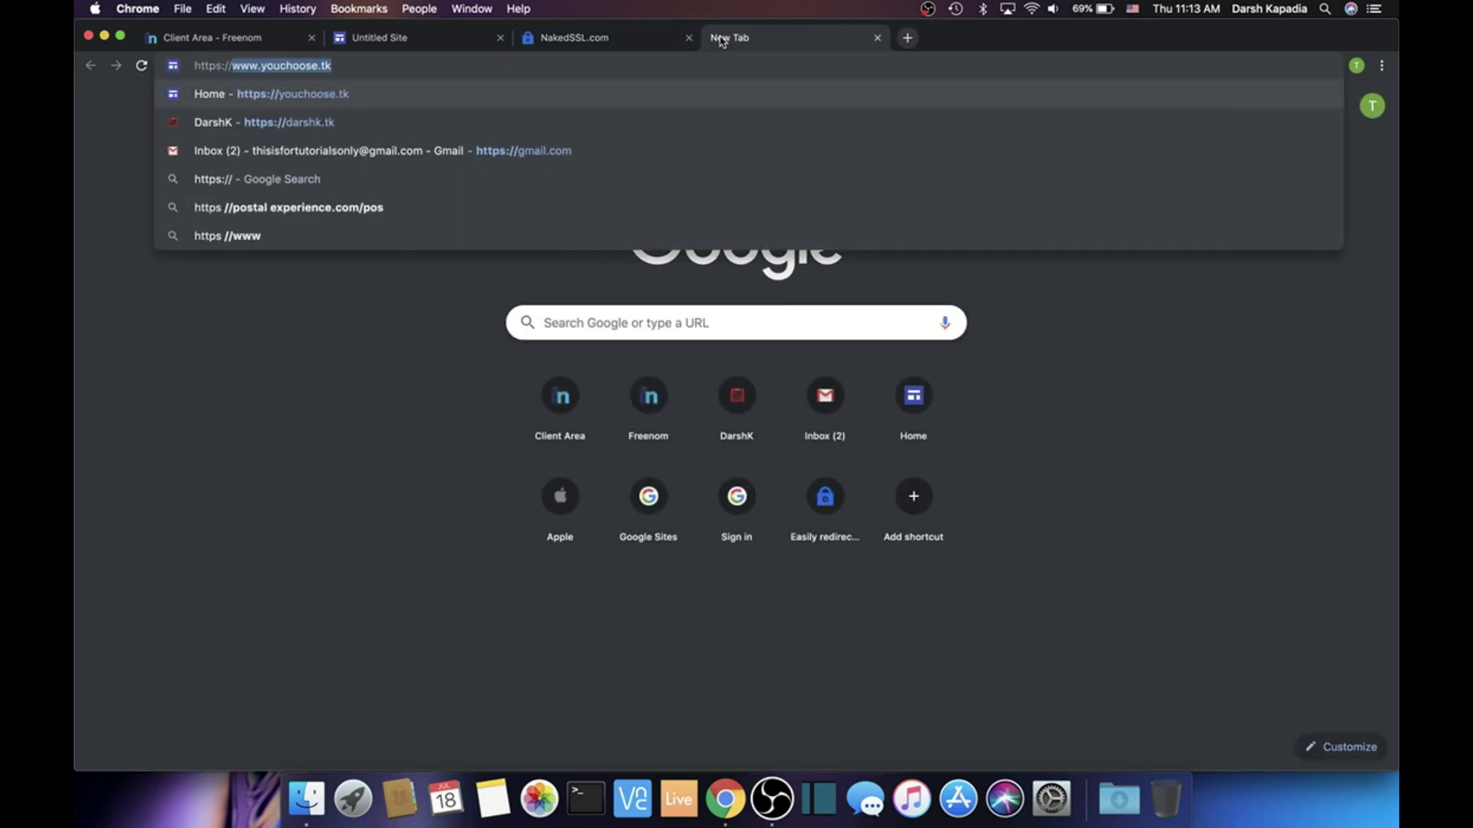
type("youchoose.tk")
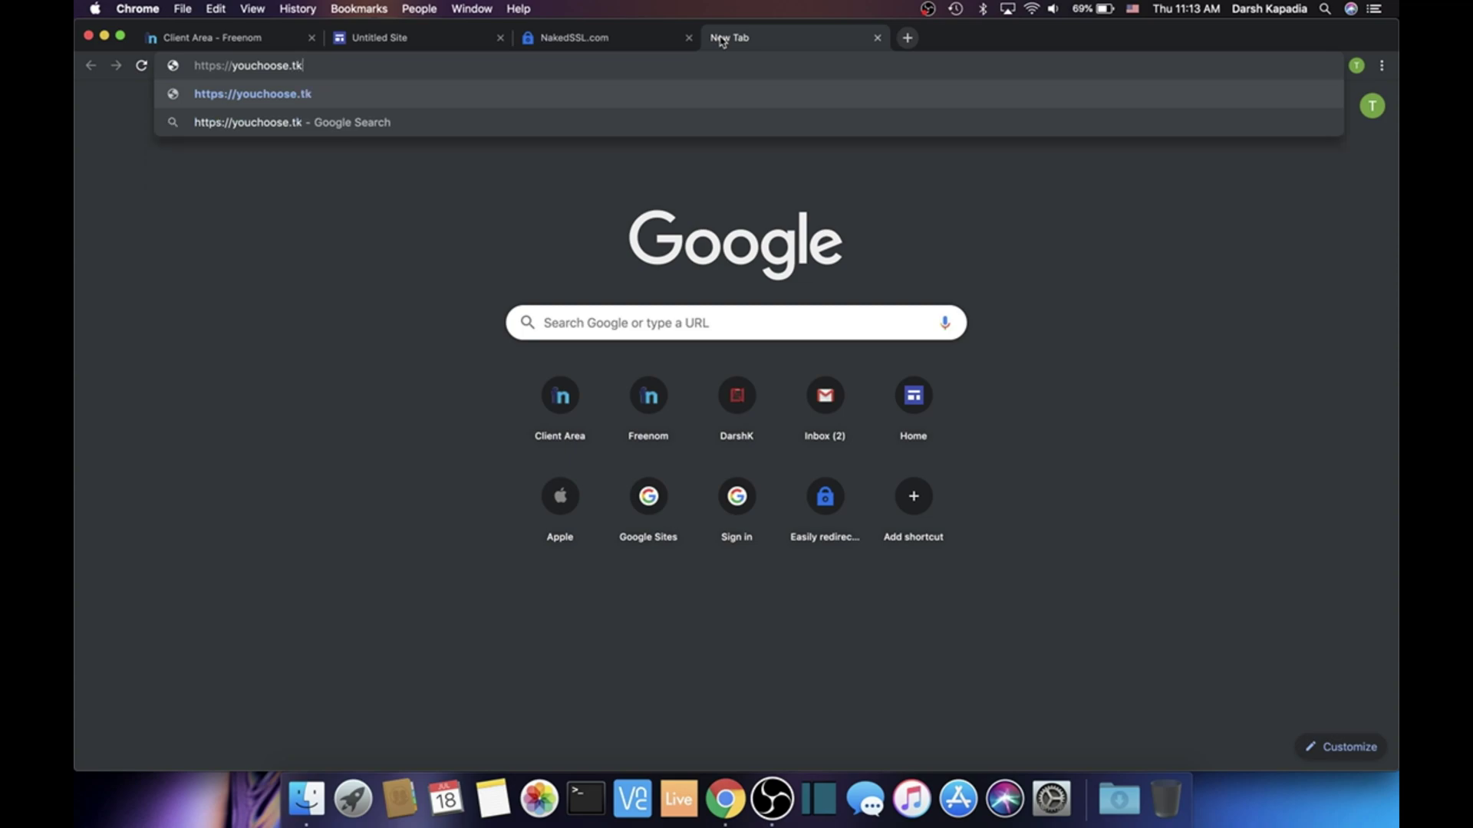
key("Return")
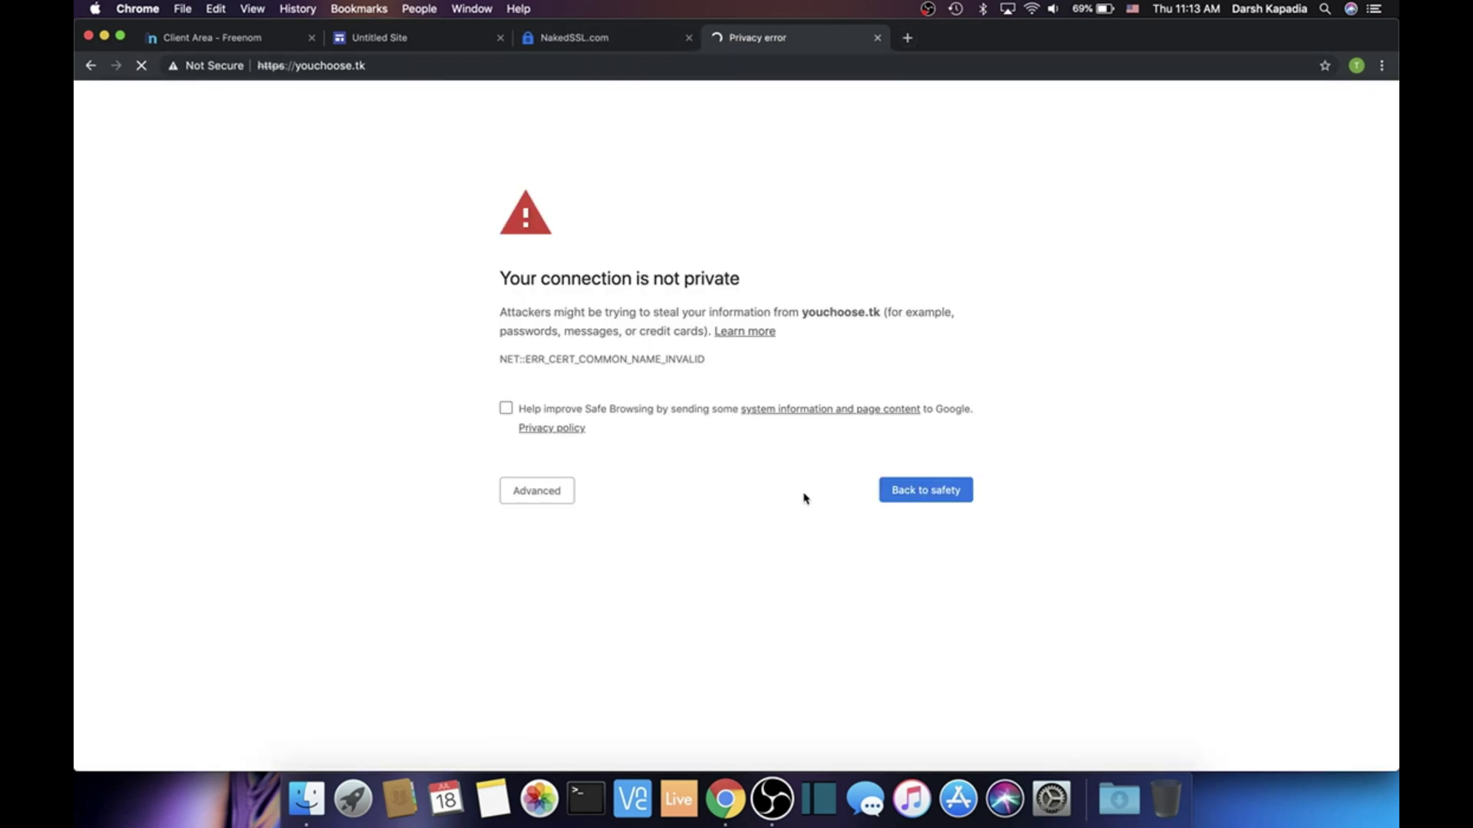
left_click(559, 490)
left_click(586, 614)
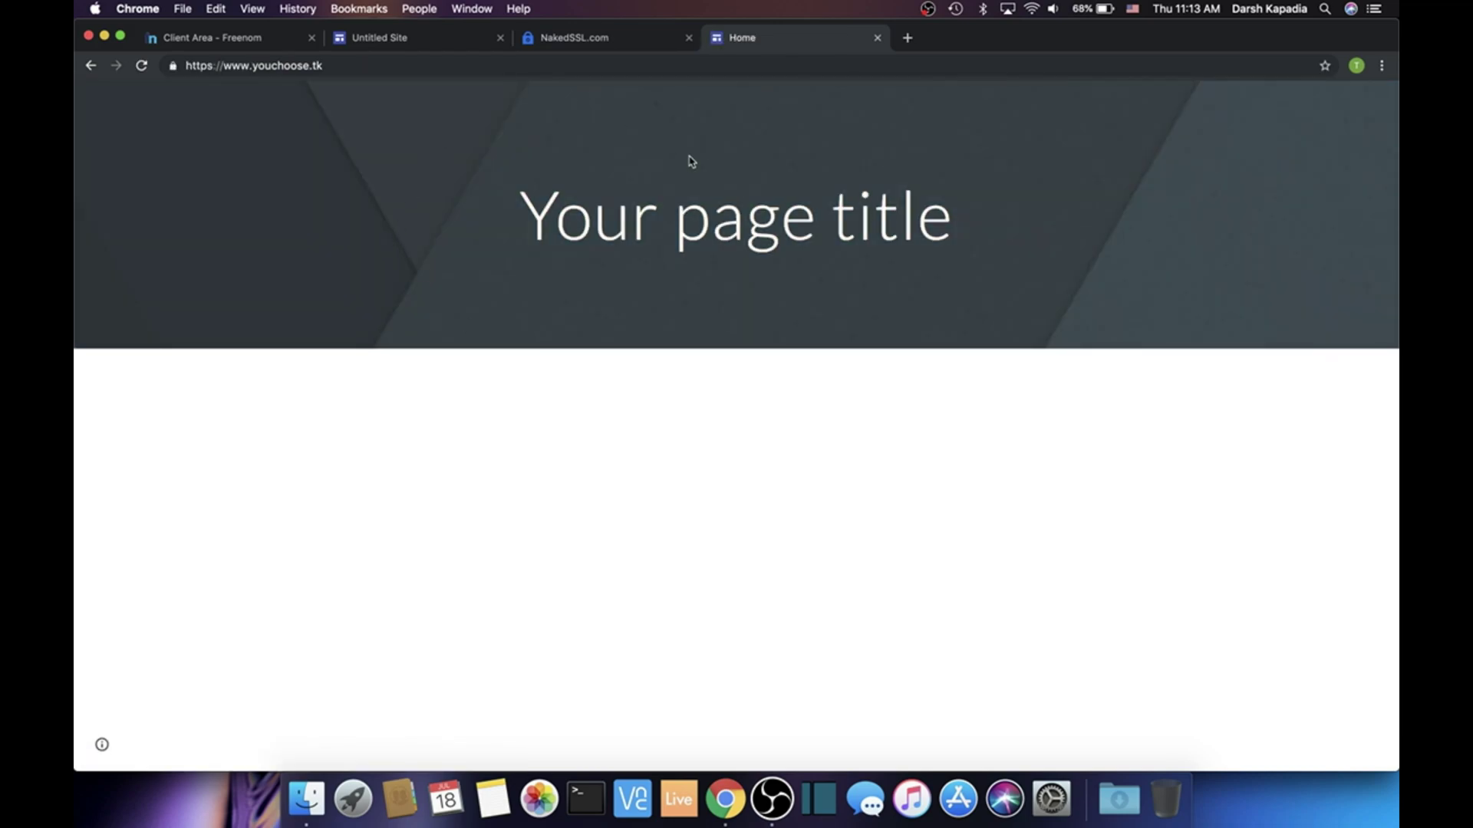
left_click(464, 66)
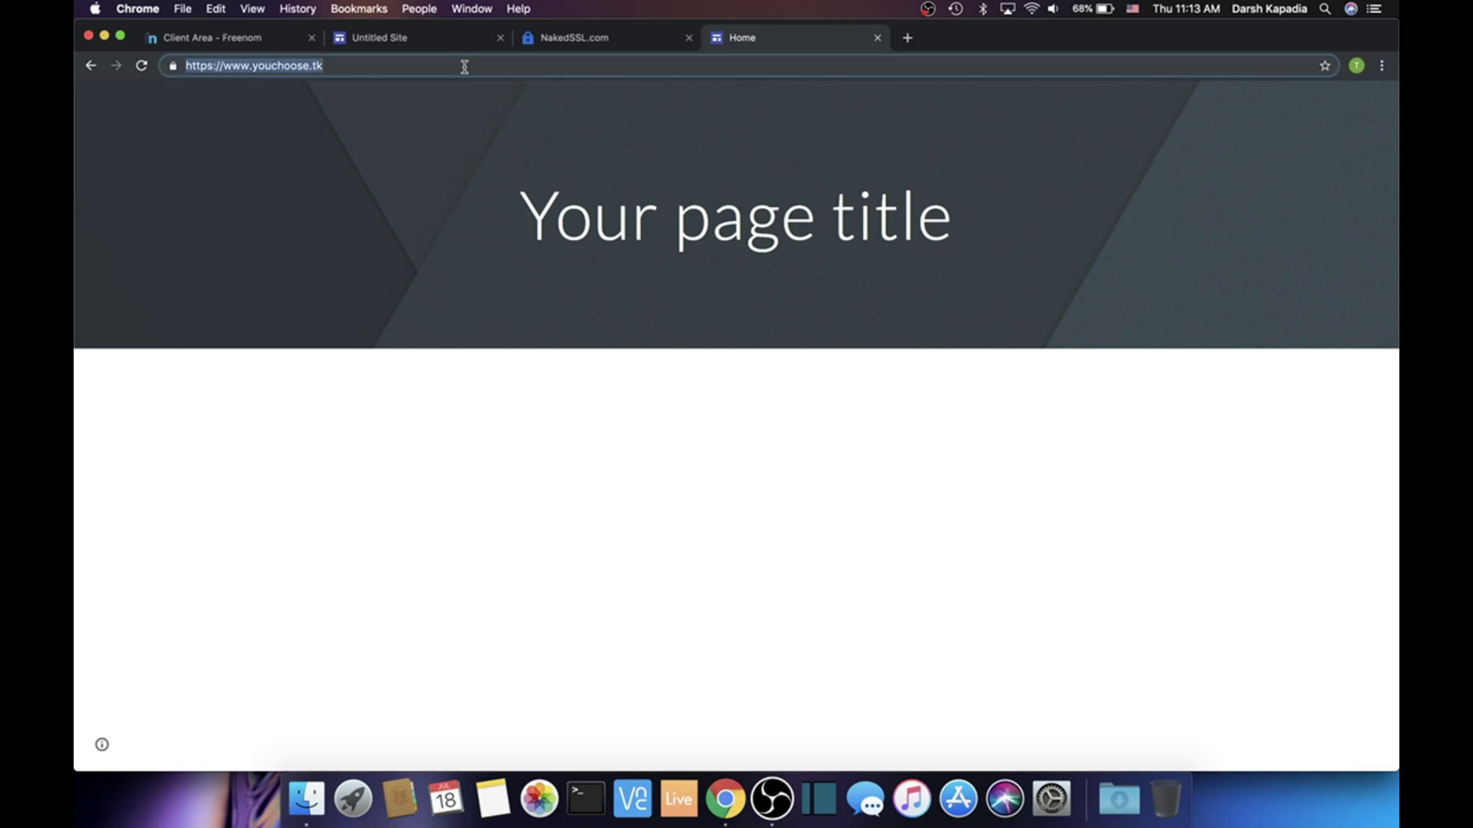
type("https://")
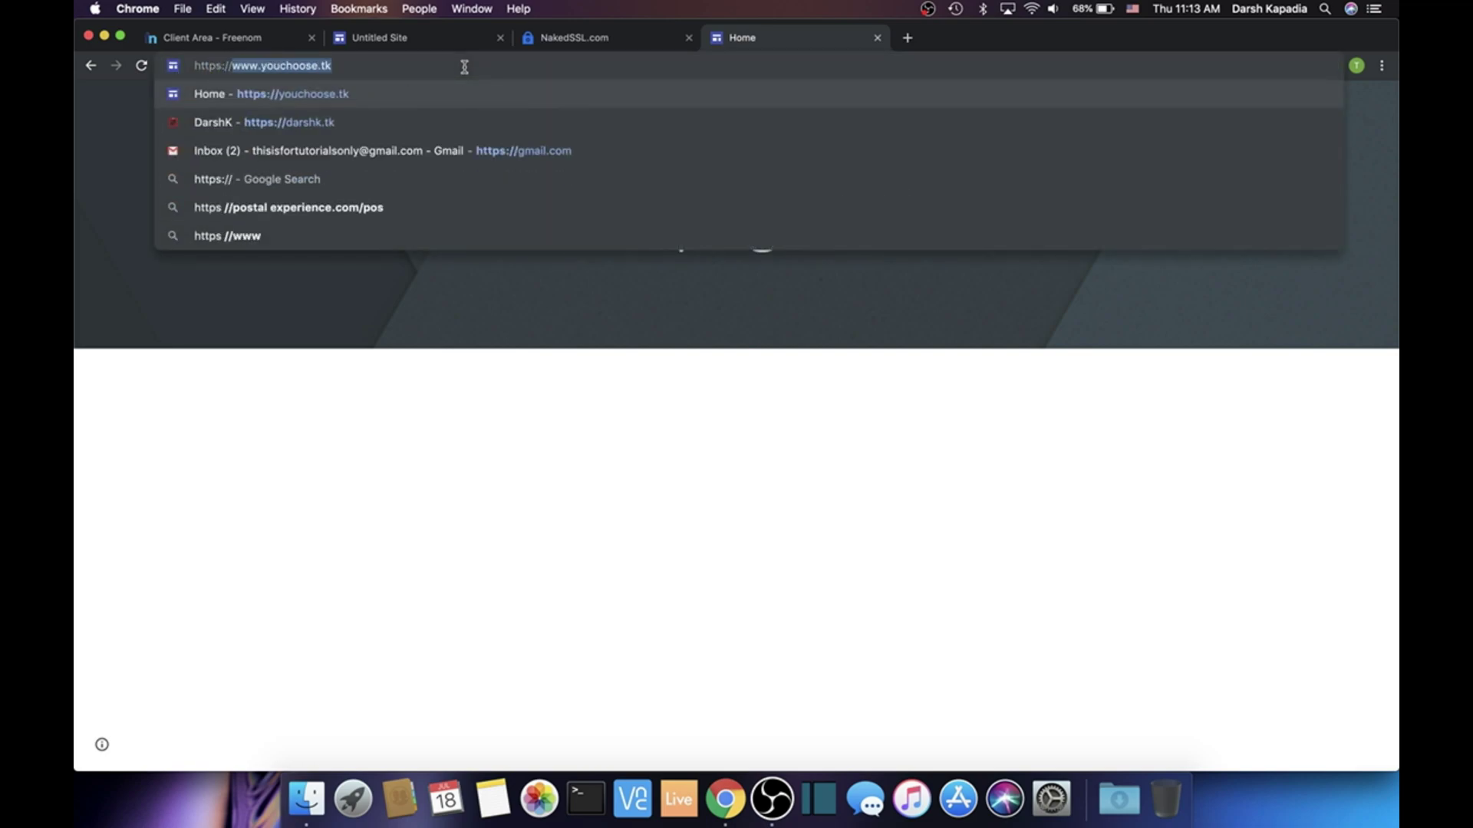
type("youchoose.tk")
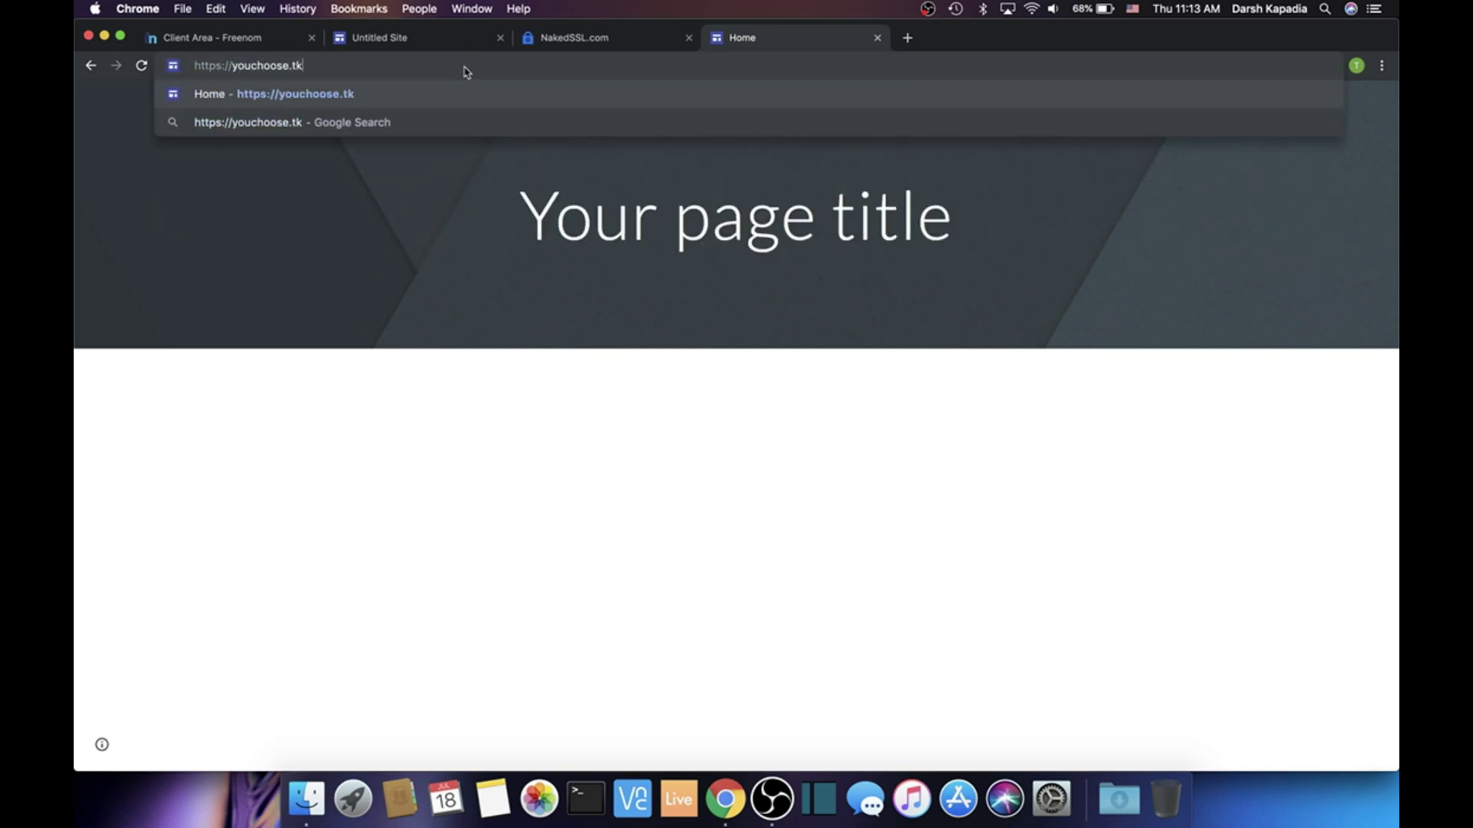
key("Return")
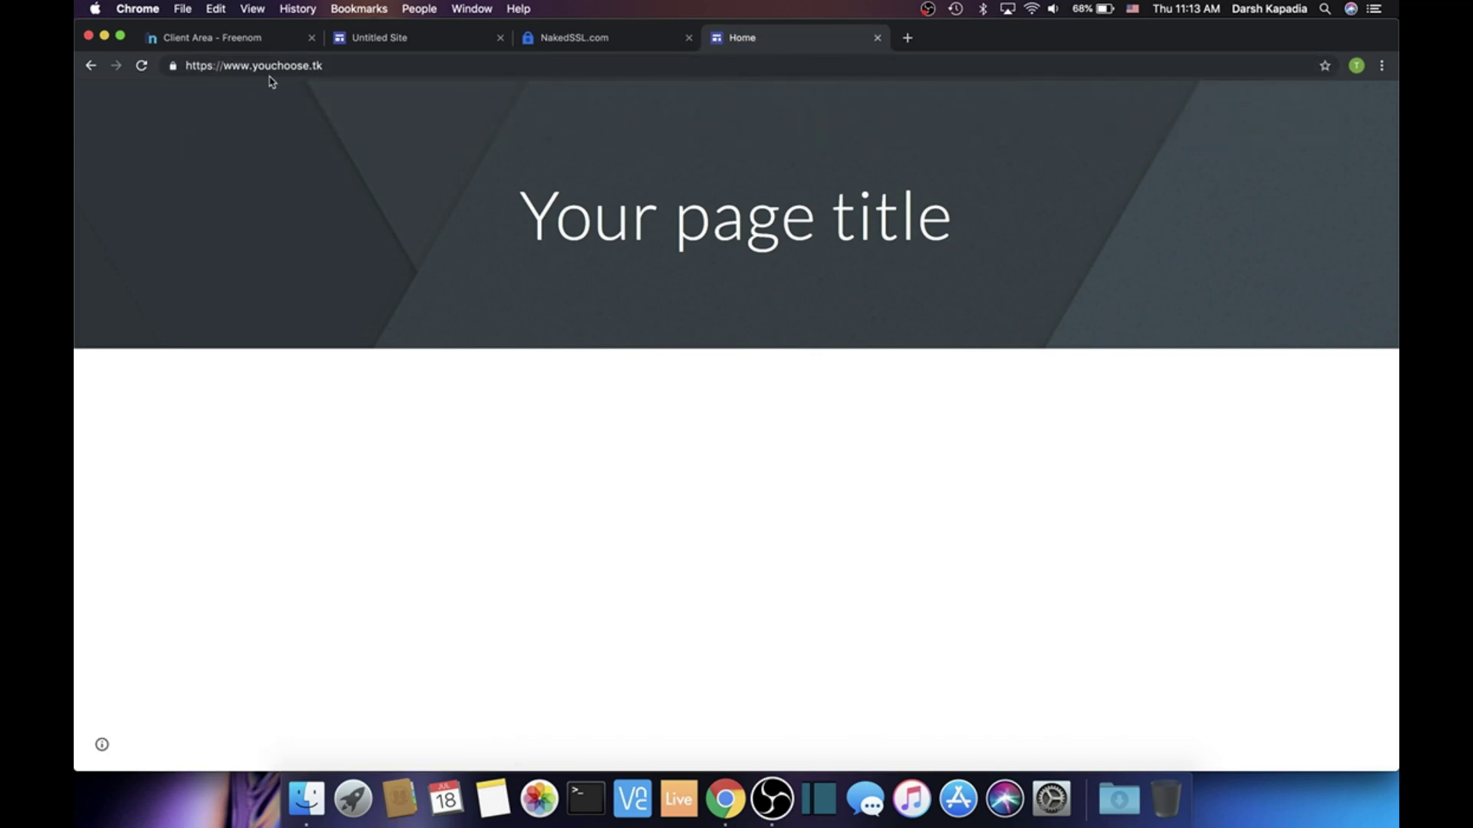
left_click(877, 39)
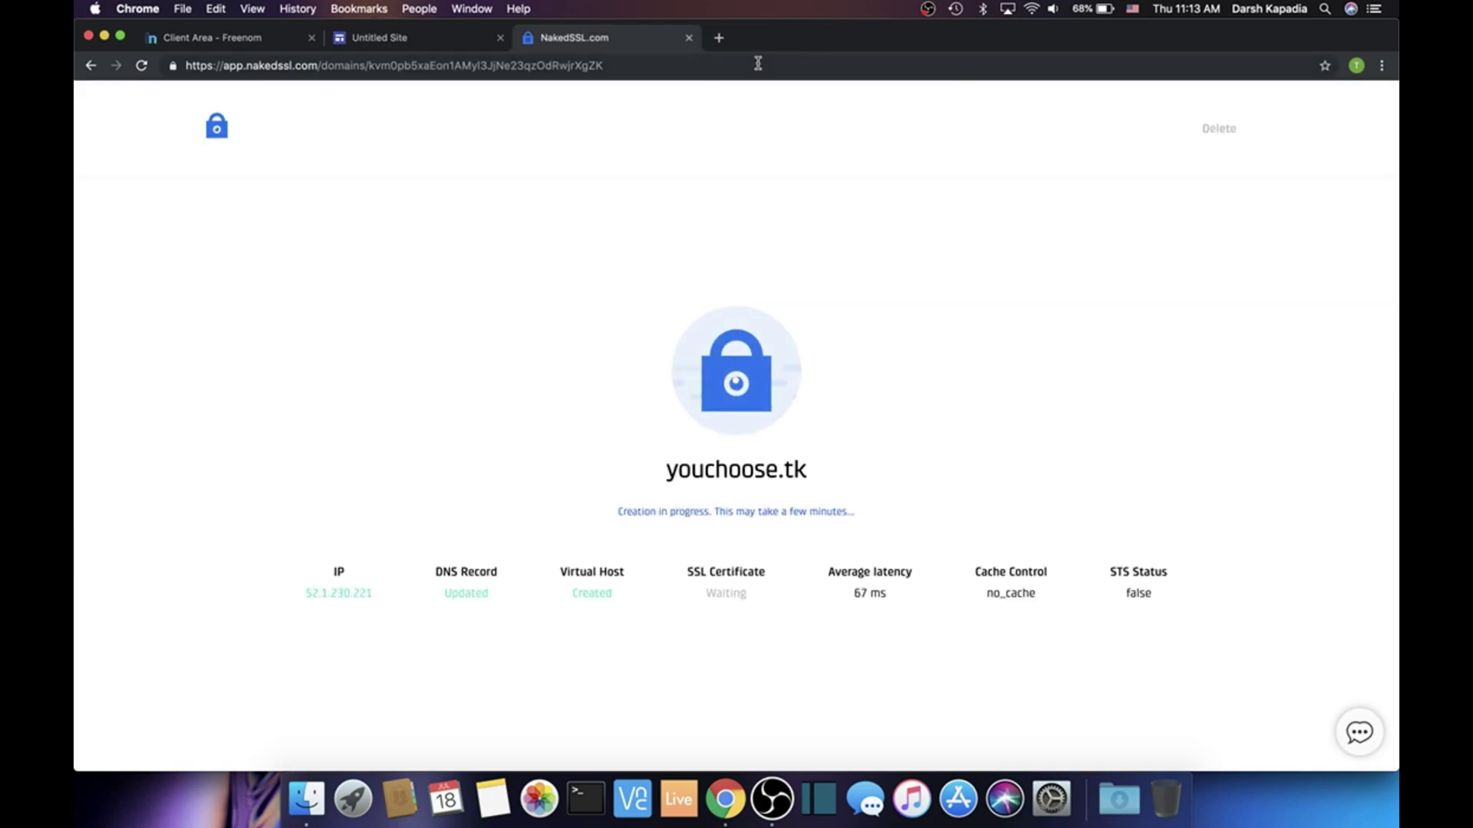
Close the finished NakedSSL tab and load the darshk.tk site in a new tab
left_click(689, 42)
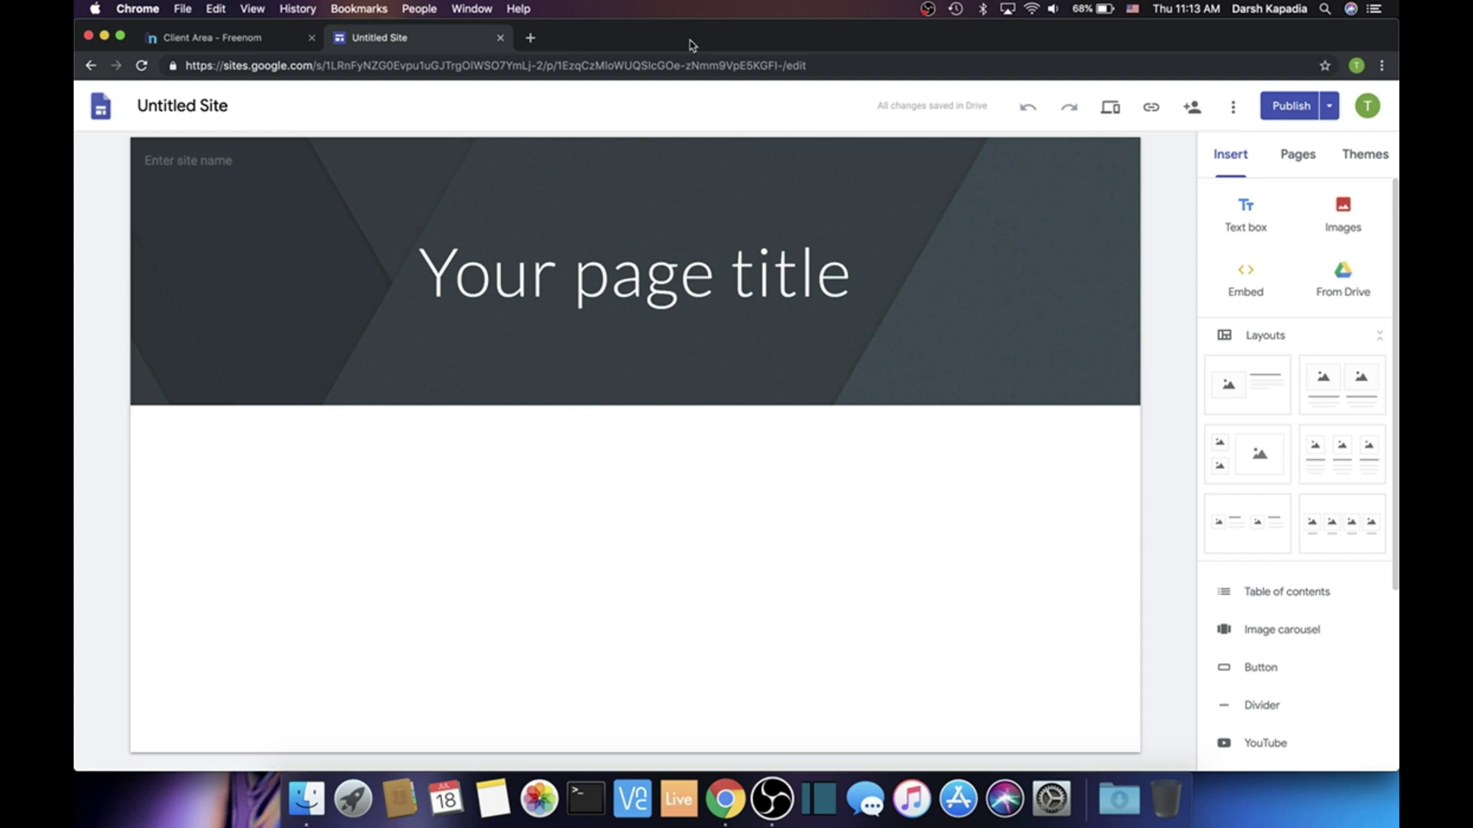
left_click(530, 38)
type("darsh")
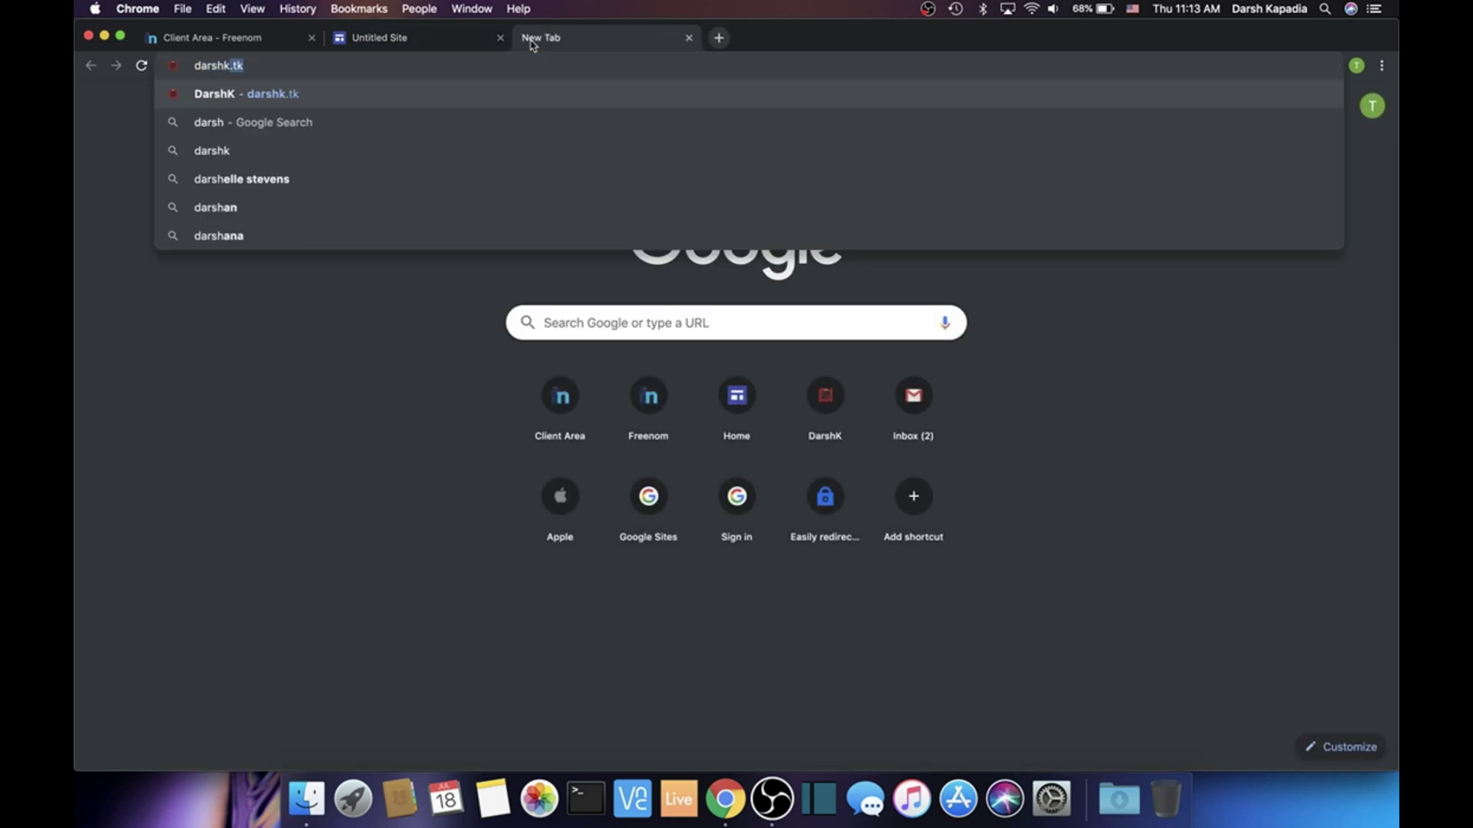
type("k.tk")
key("Return")
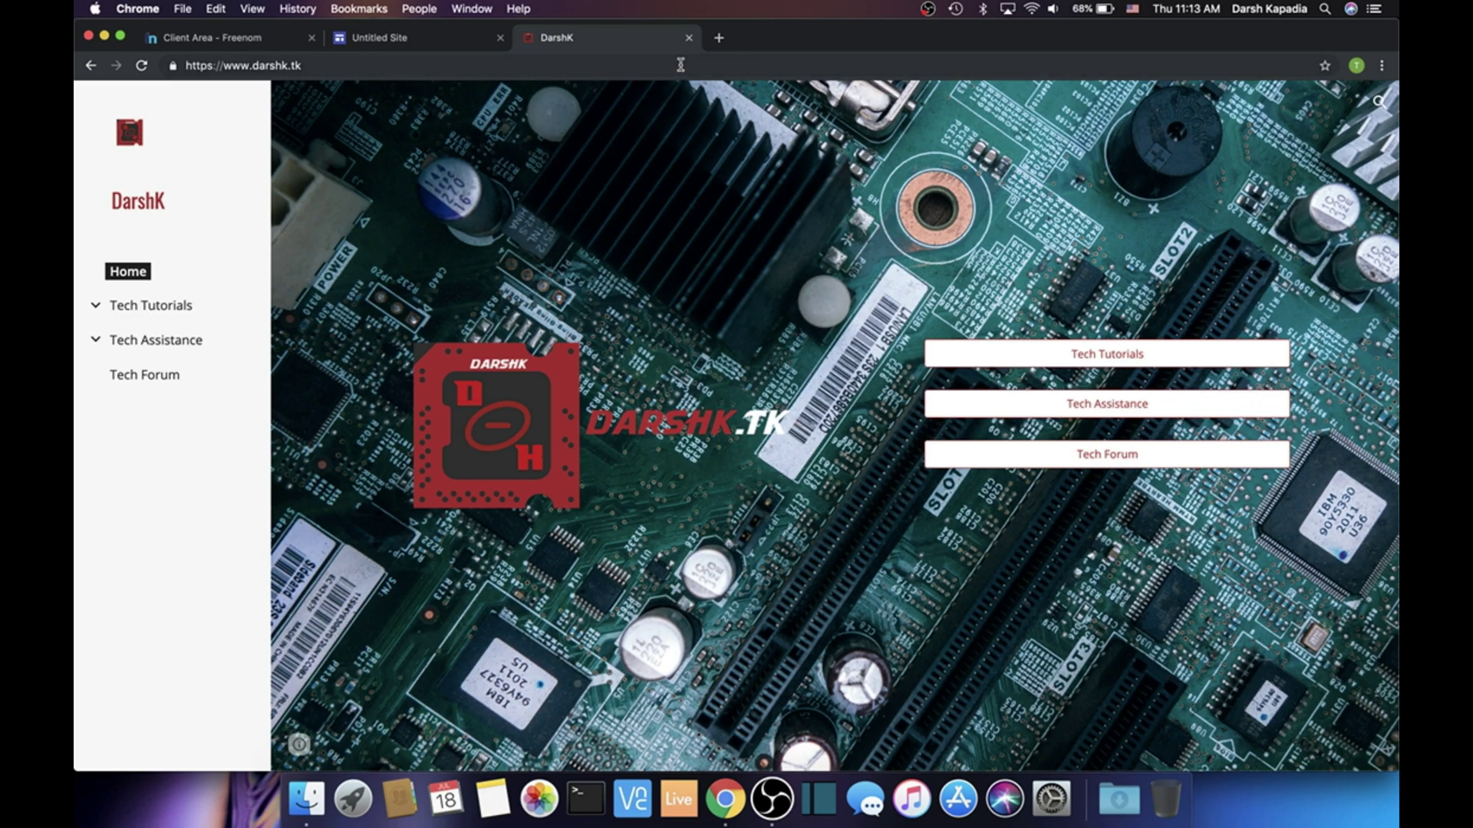
Browse Tech Tutorials through the sidebar to the Kali Live Bootable USB tutorial
left_click(967, 352)
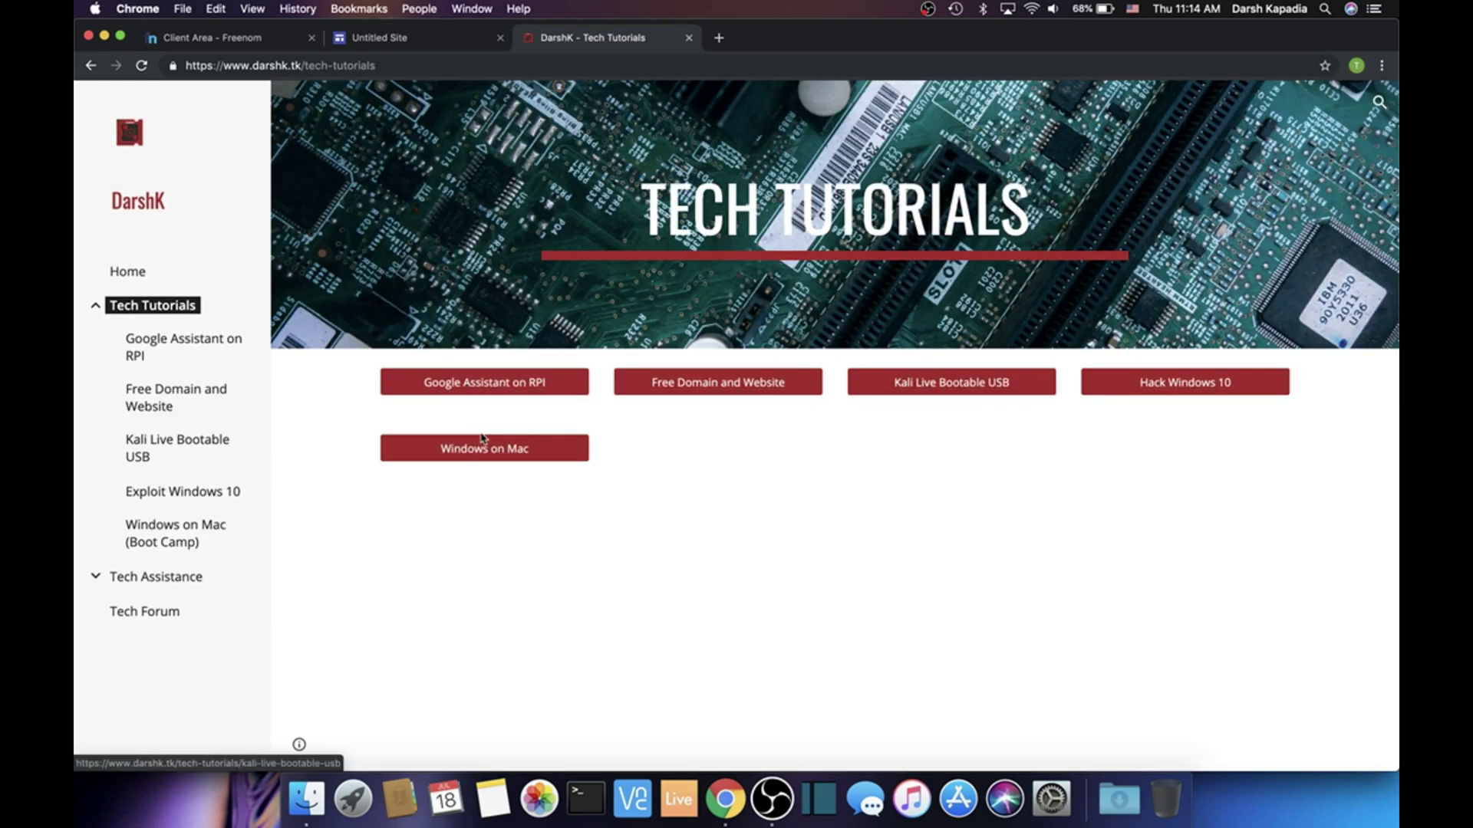
left_click(713, 387)
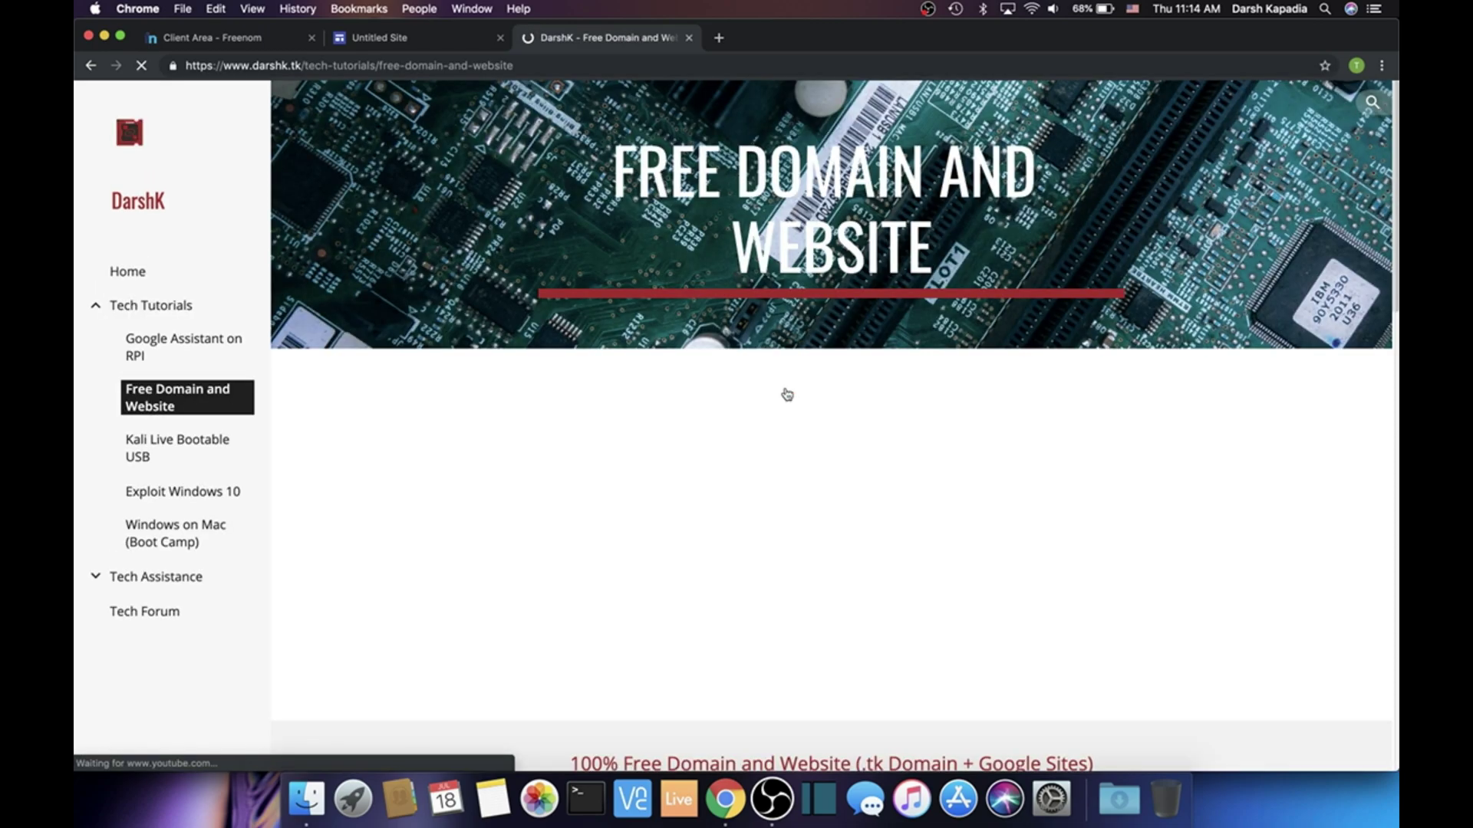
scroll(690, 424, "down", 9)
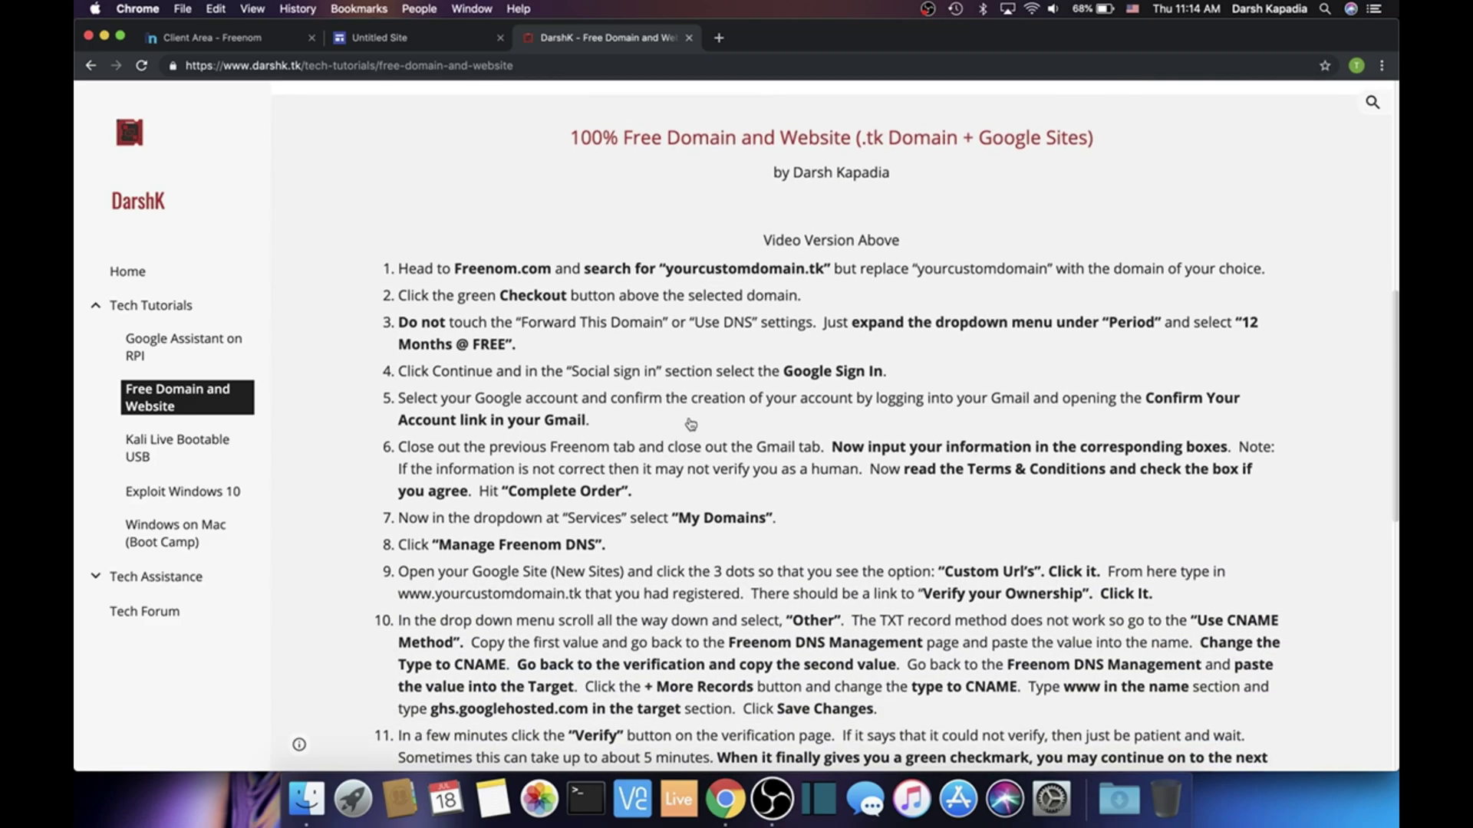
scroll(691, 424, "down", 10)
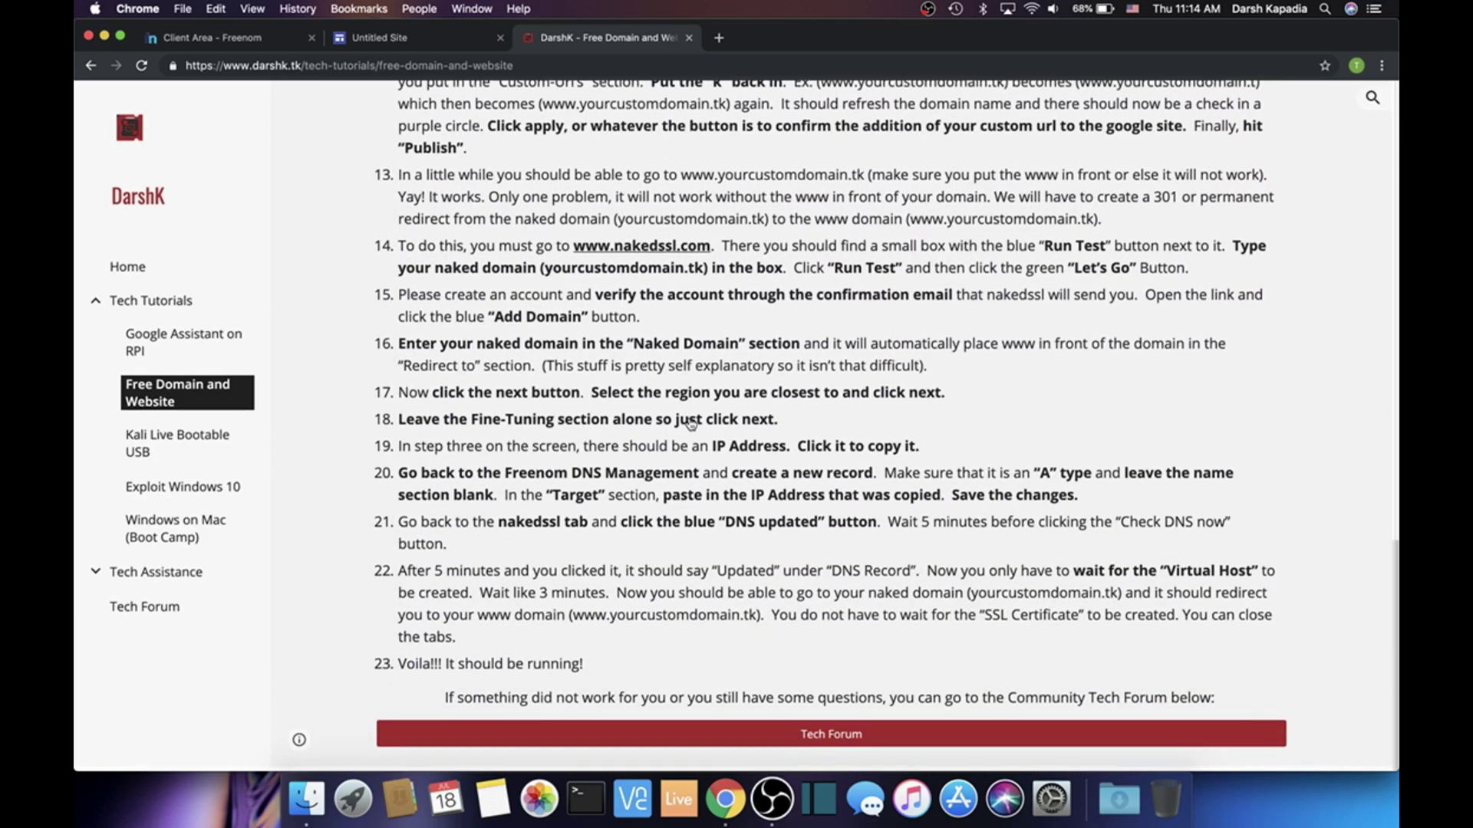
scroll(690, 424, "up", 10)
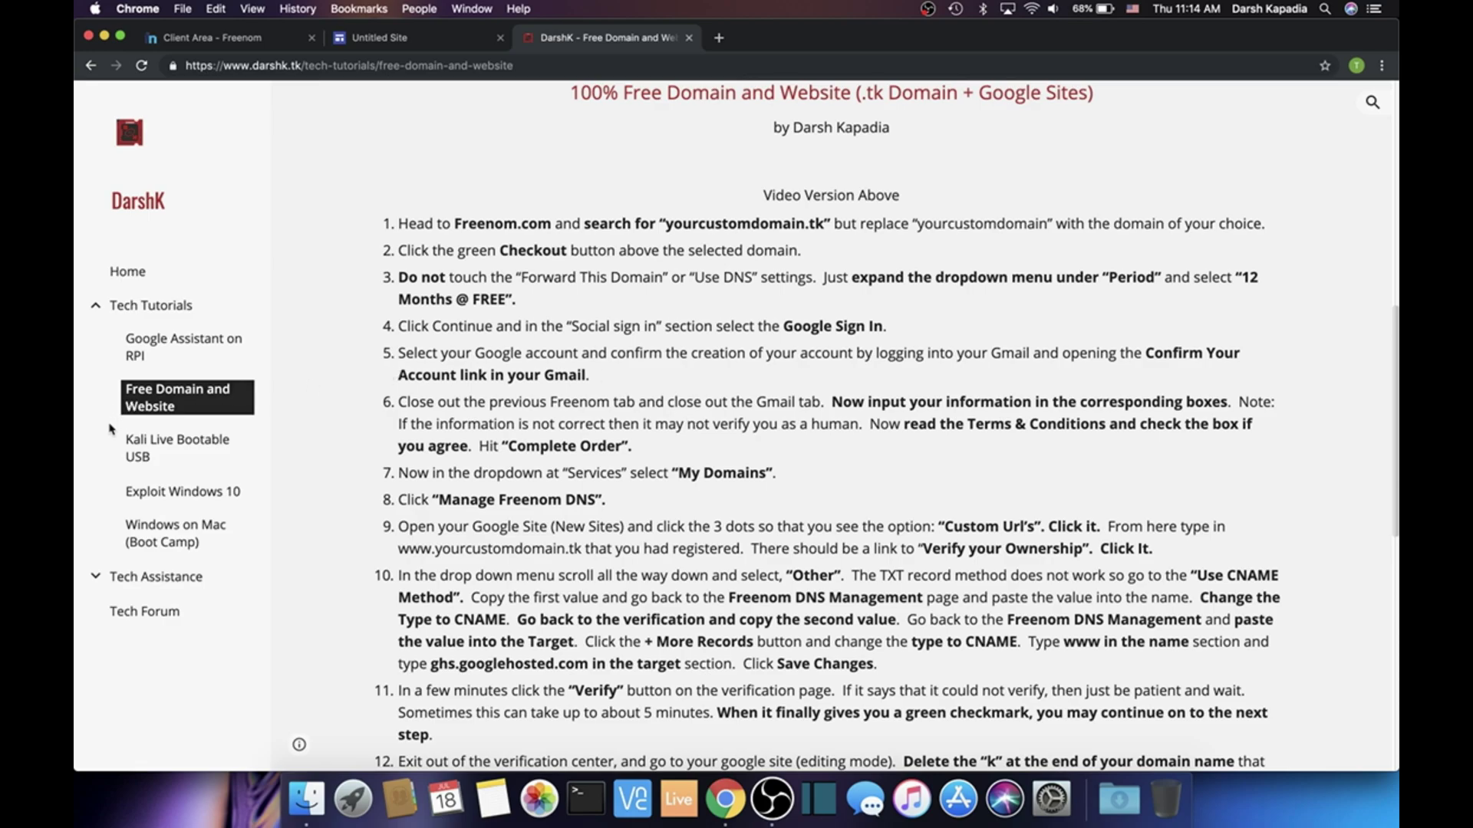
left_click(170, 353)
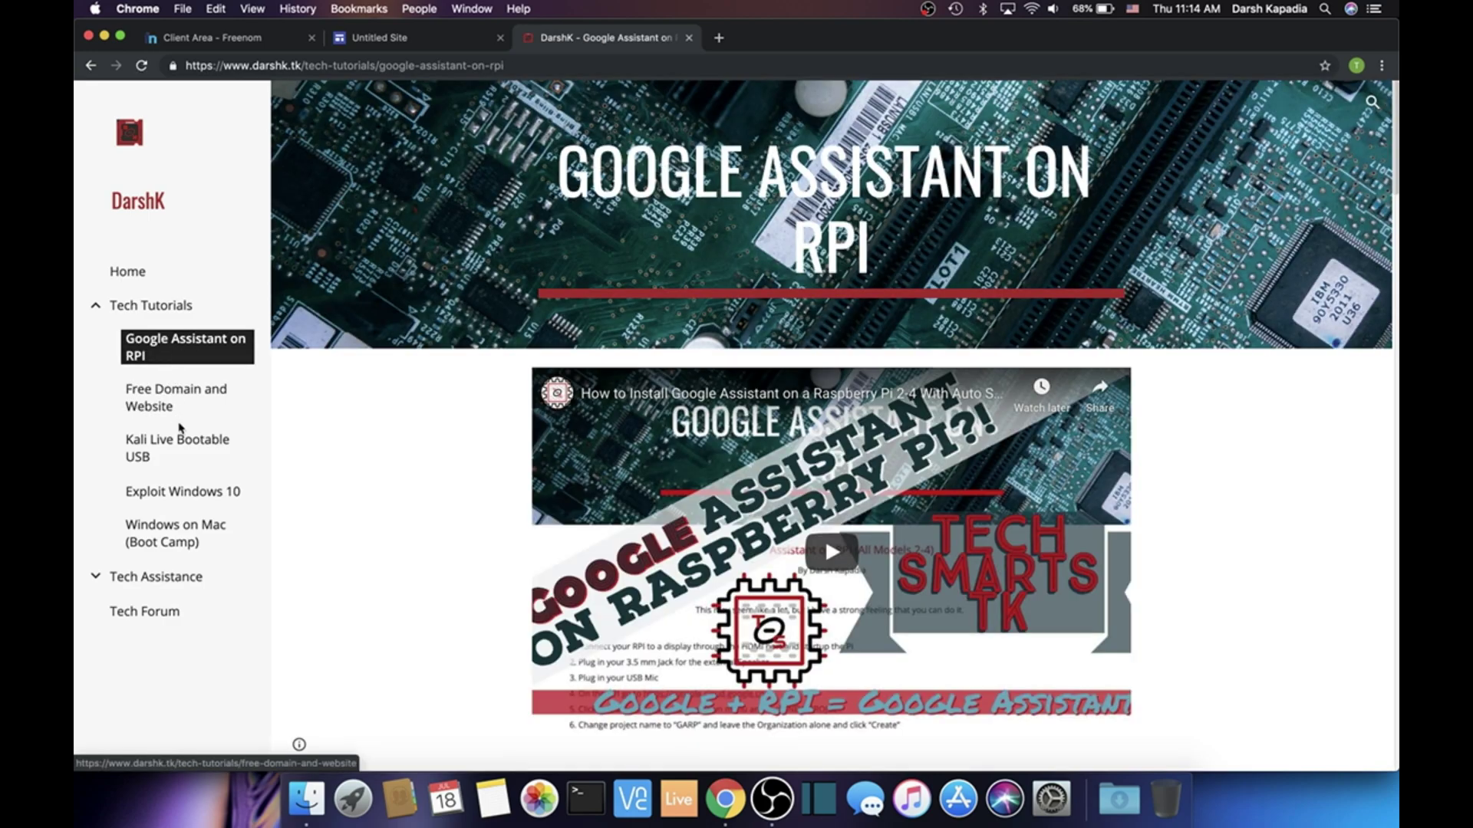
scroll(421, 433, "down", 10)
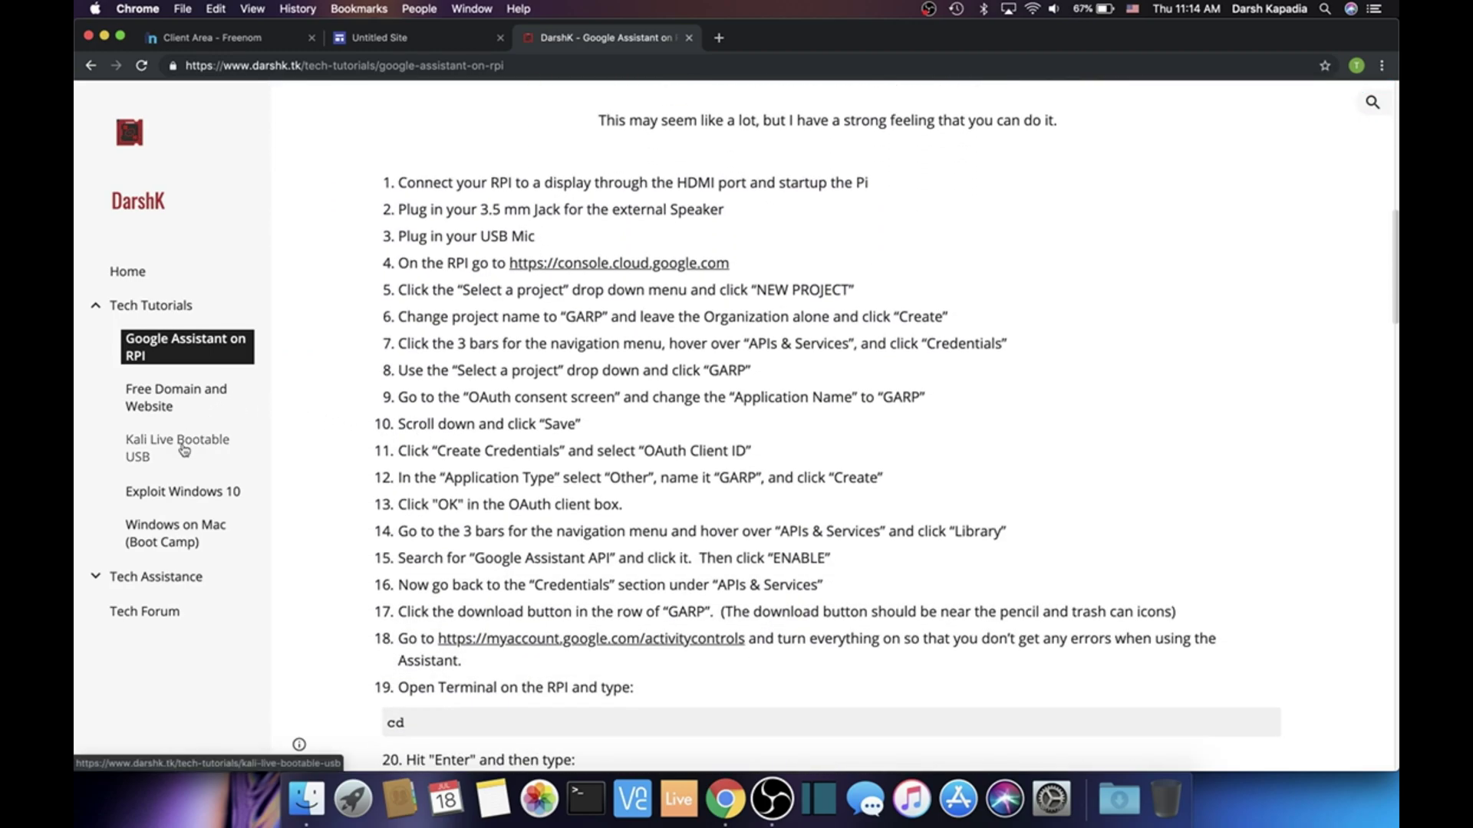
left_click(183, 448)
scroll(374, 421, "down", 3)
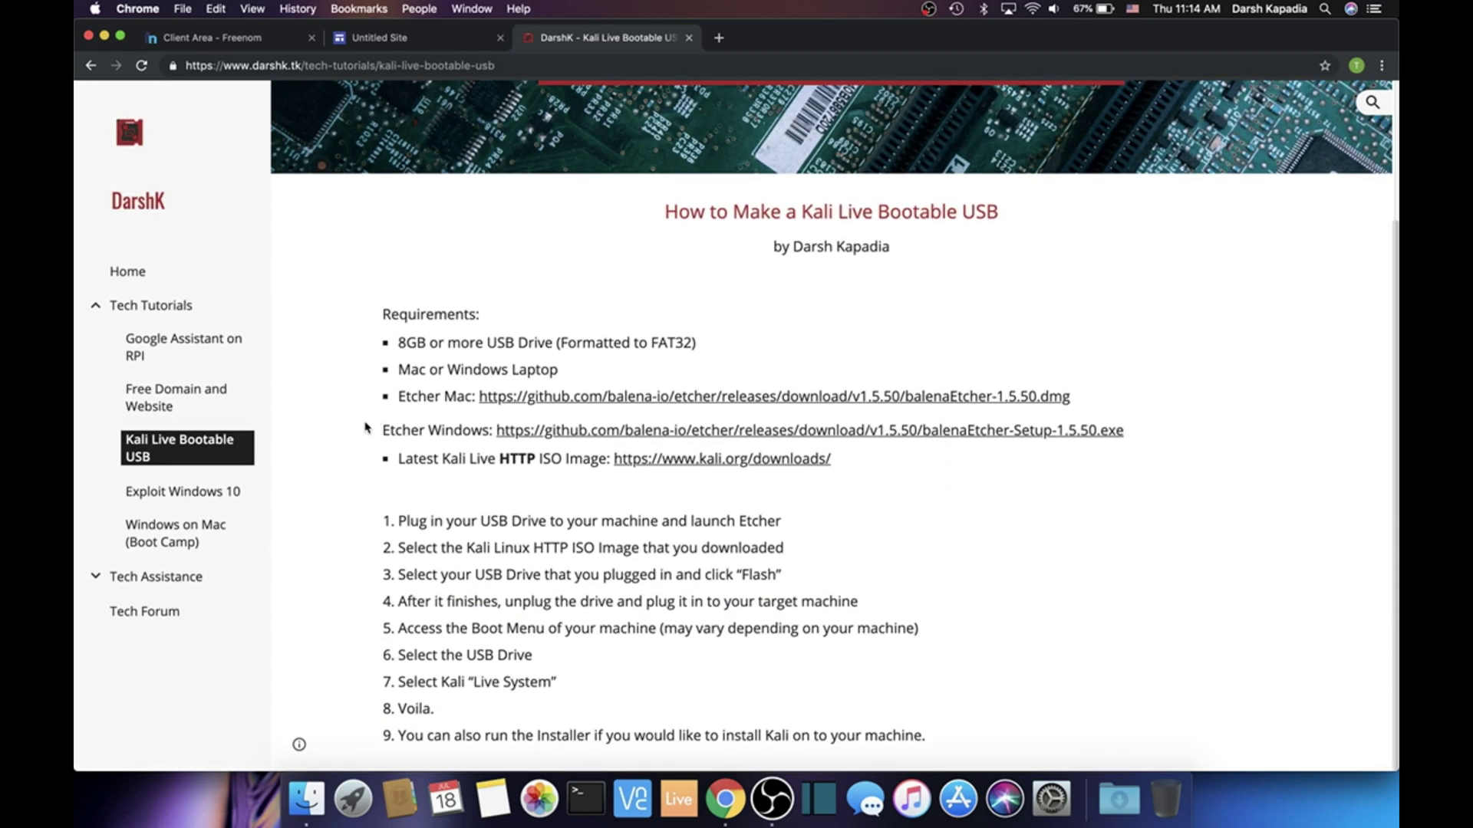